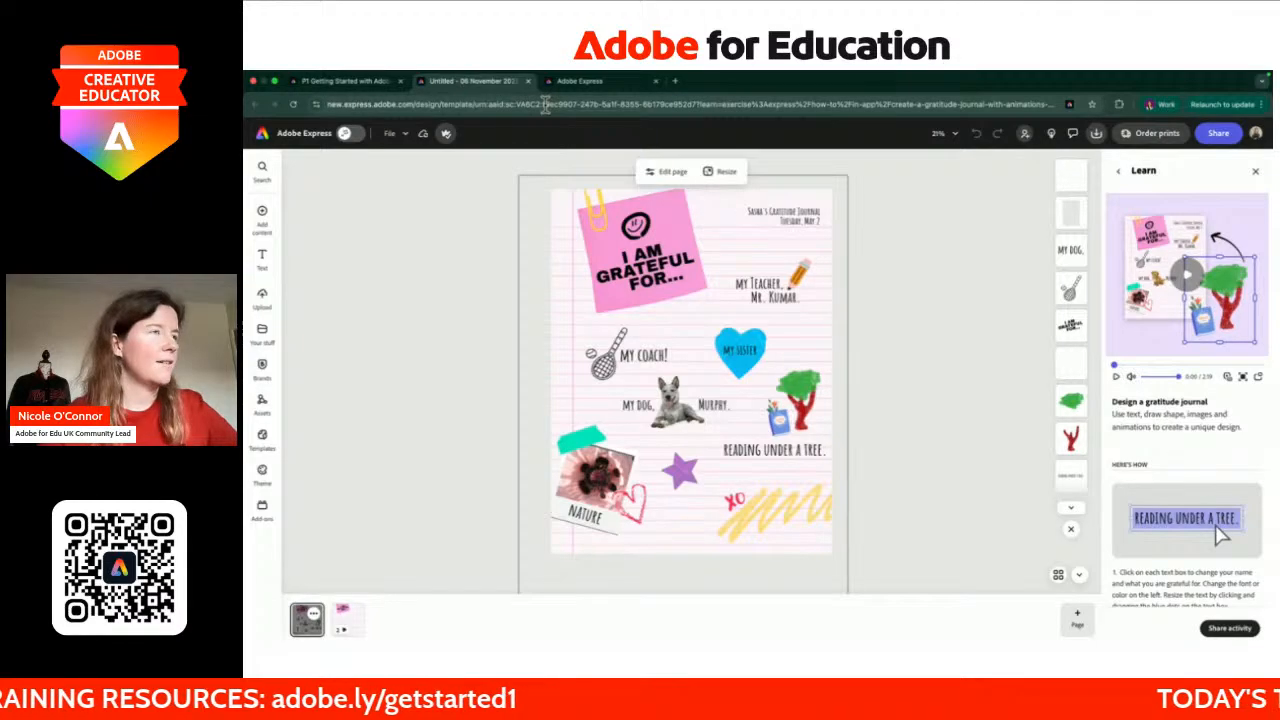
Step: Copy the Design a Gratitude Journal link from the course page and open it in the other browser window
{"action": "left_click", "coordinate": [360, 82]}
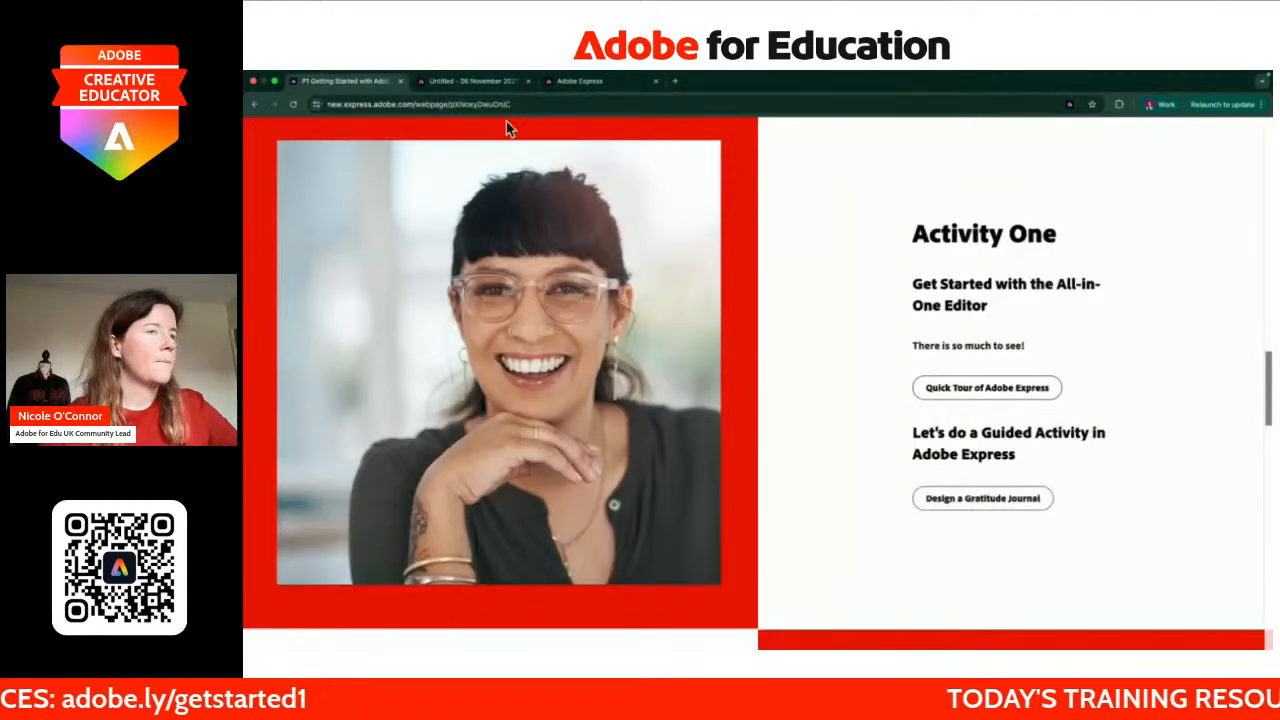
{"action": "right_click", "coordinate": [1004, 504]}
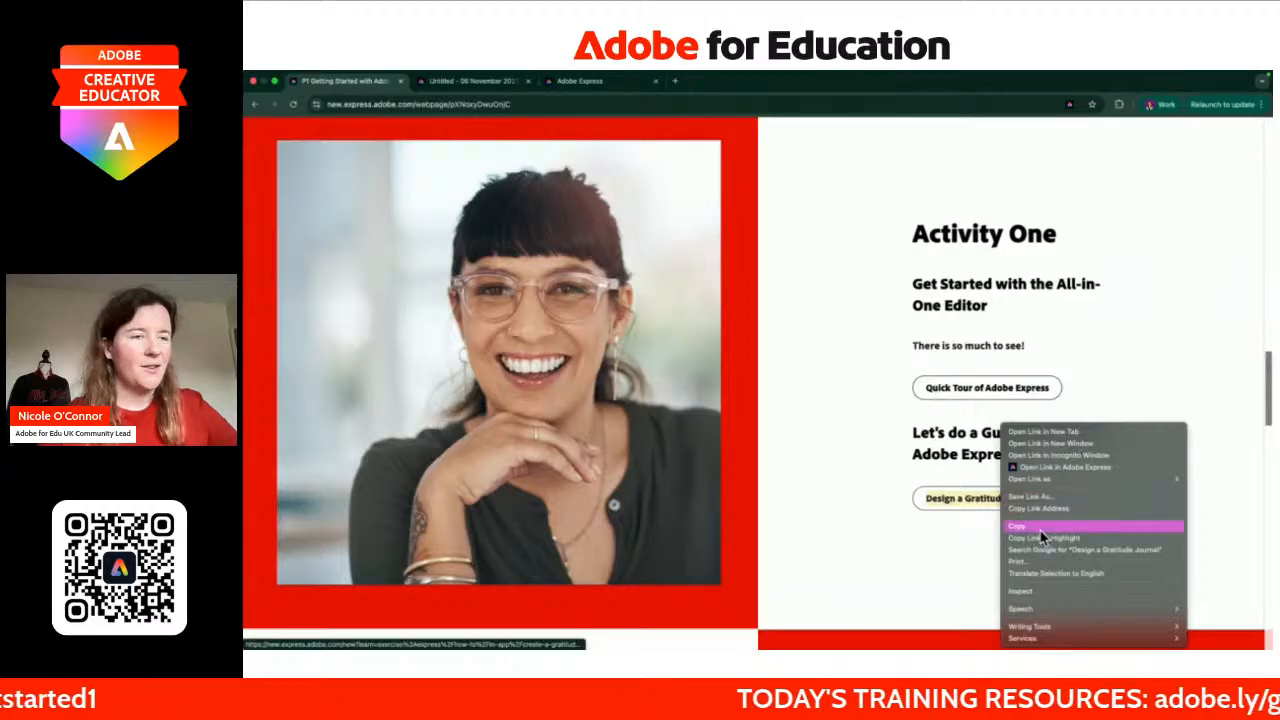
{"action": "left_click", "coordinate": [1045, 511]}
{"action": "key", "text": "ctrl+Left"}
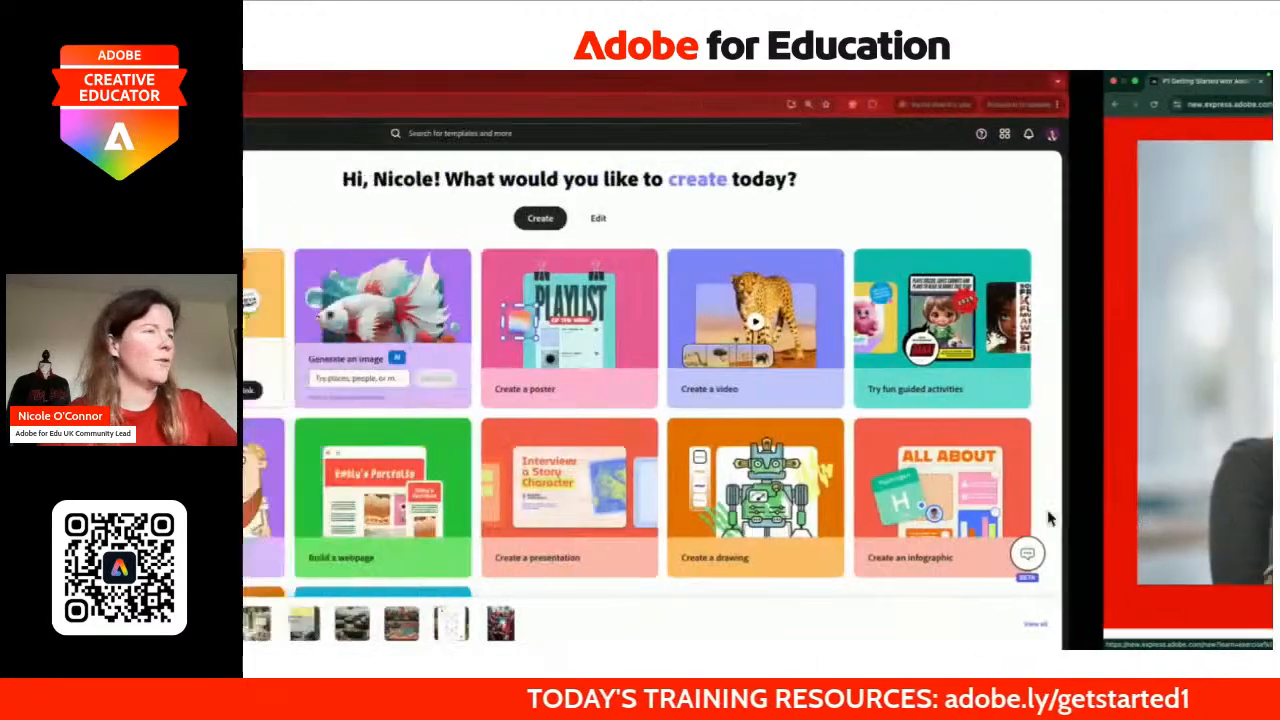
{"action": "left_click", "coordinate": [591, 104]}
{"action": "key", "text": "ctrl+v"}
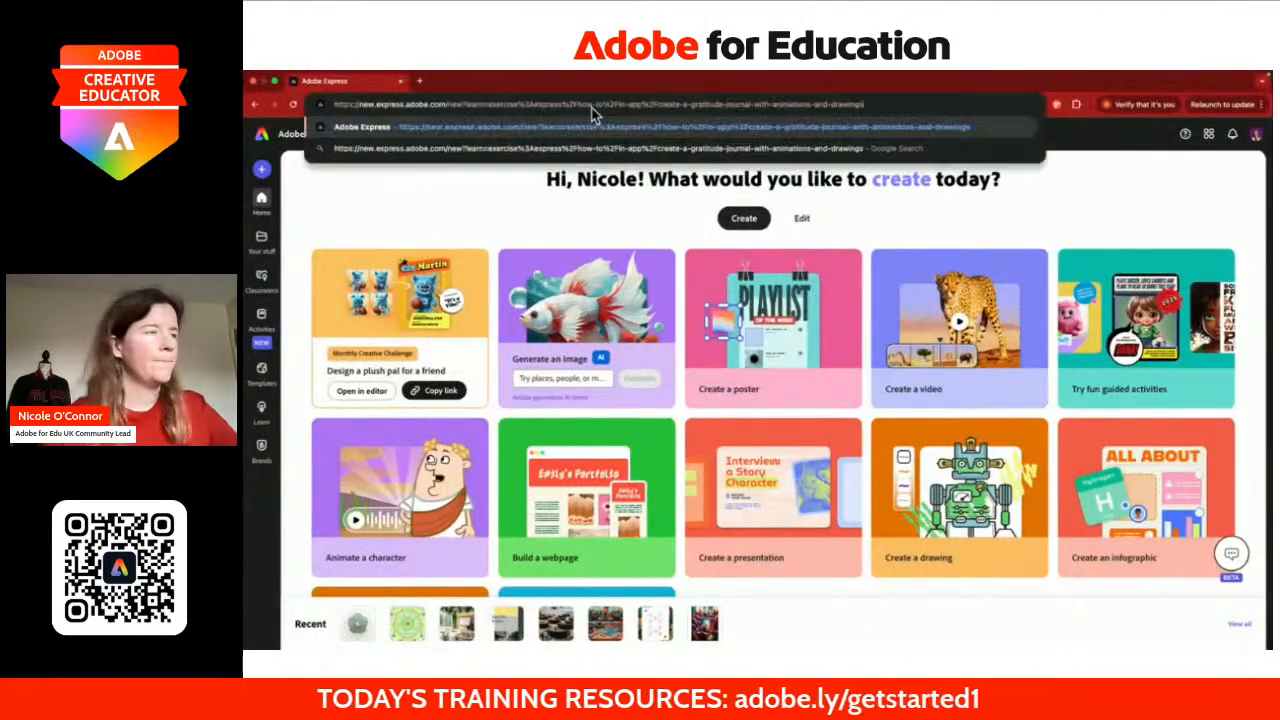
{"action": "key", "text": "Return"}
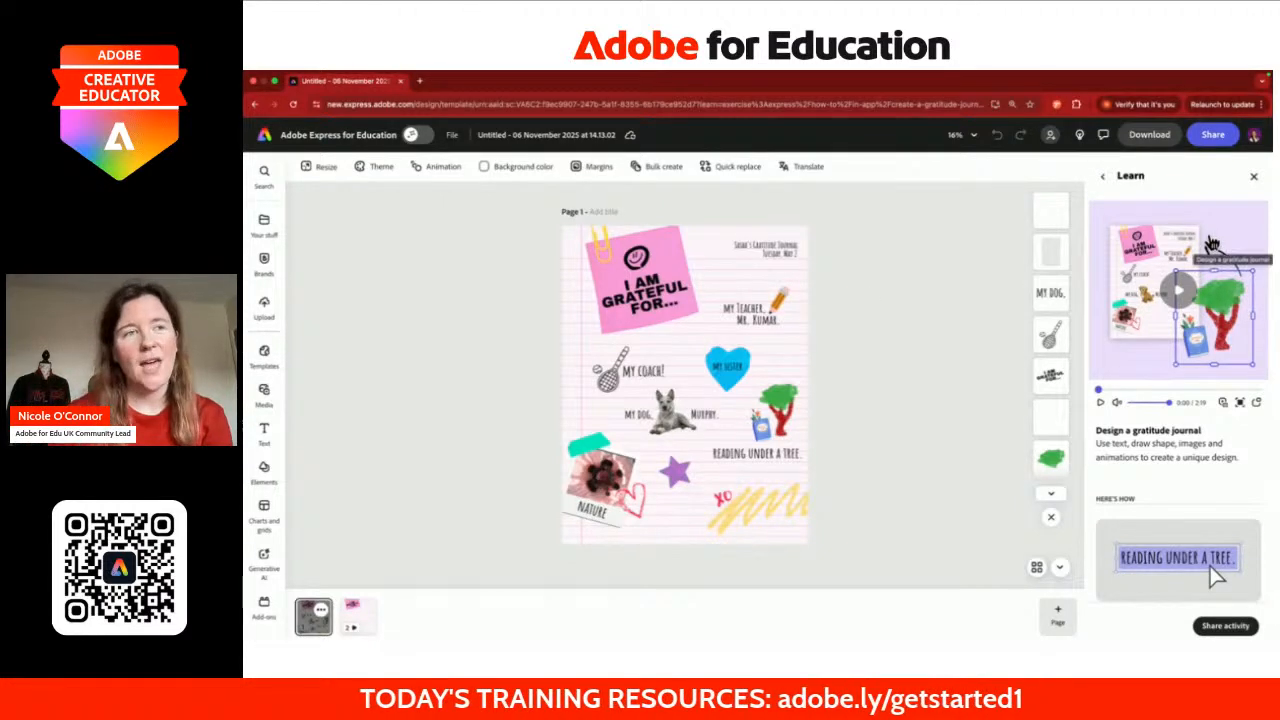
{"action": "left_click", "coordinate": [1254, 176]}
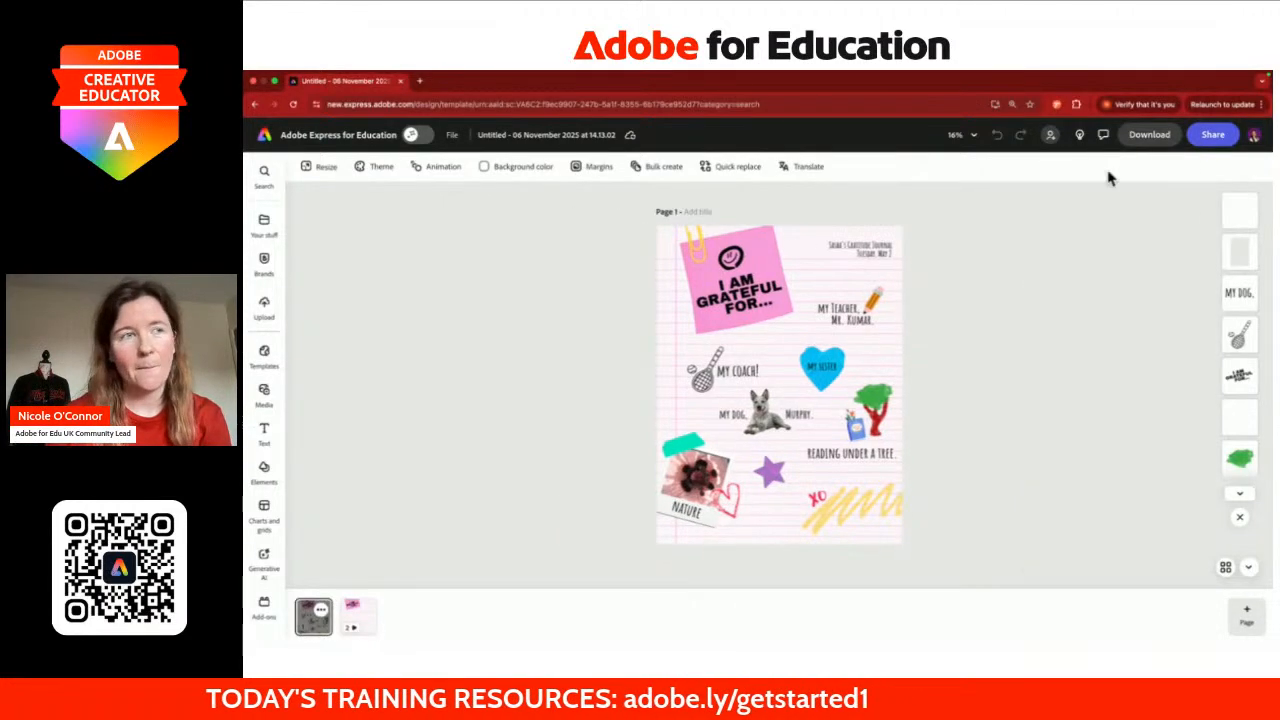
{"action": "left_click", "coordinate": [1050, 134]}
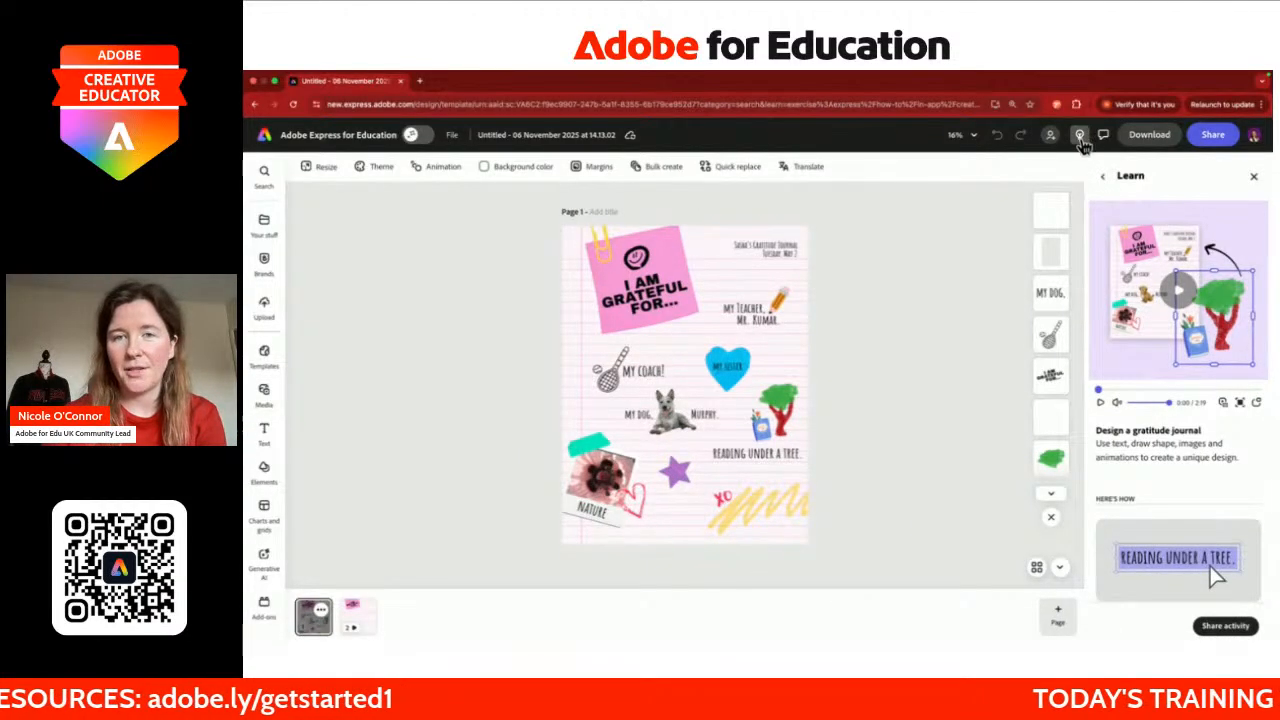
{"action": "left_click", "coordinate": [1080, 137]}
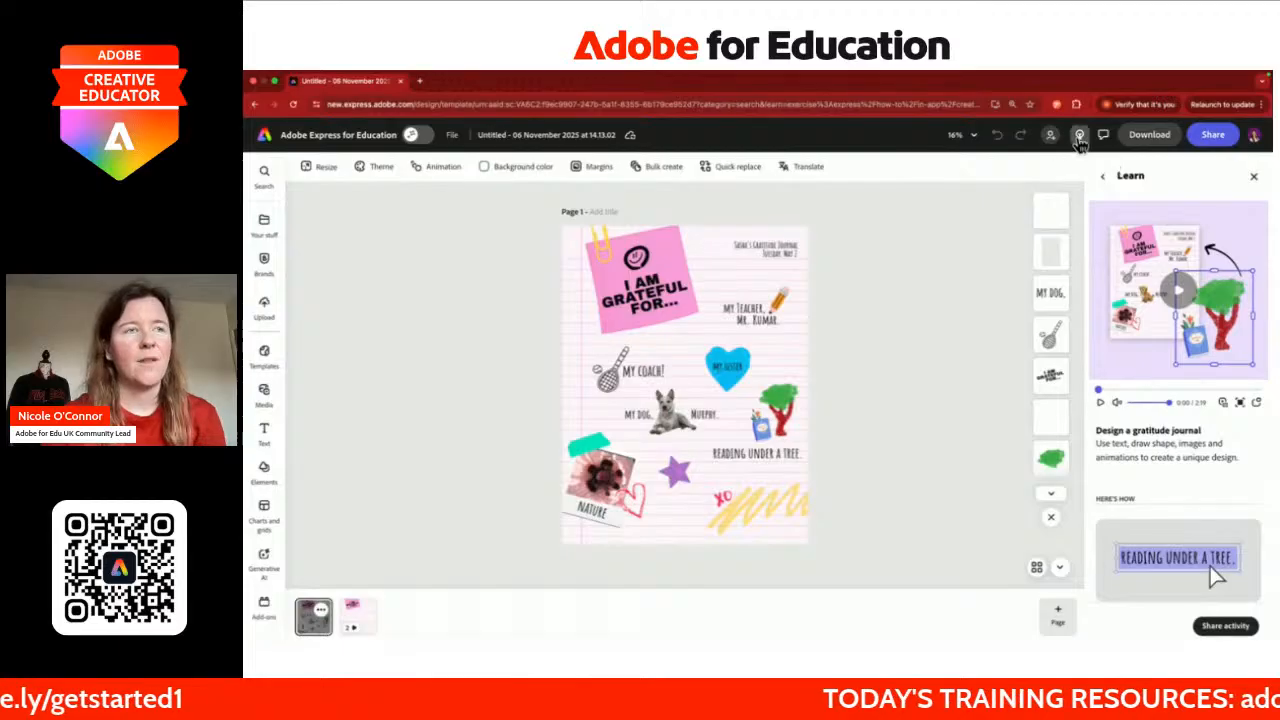
{"action": "left_click", "coordinate": [1080, 137]}
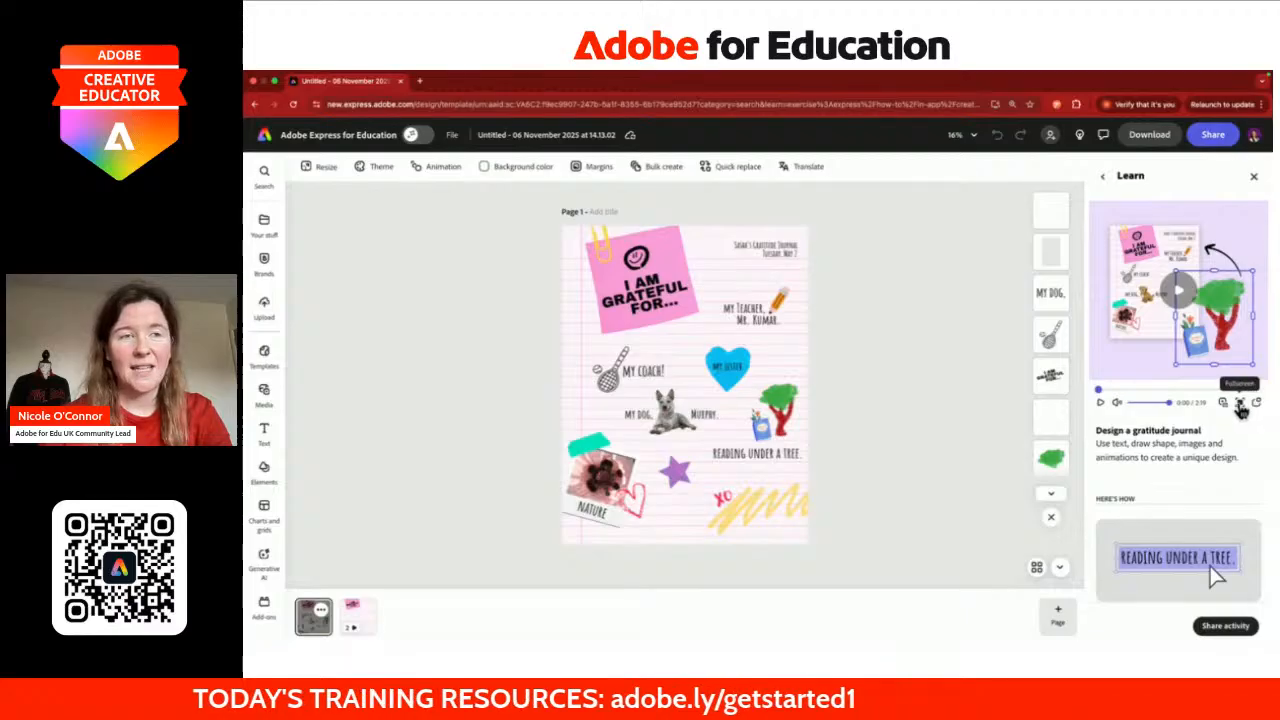
{"action": "left_click", "coordinate": [1240, 403]}
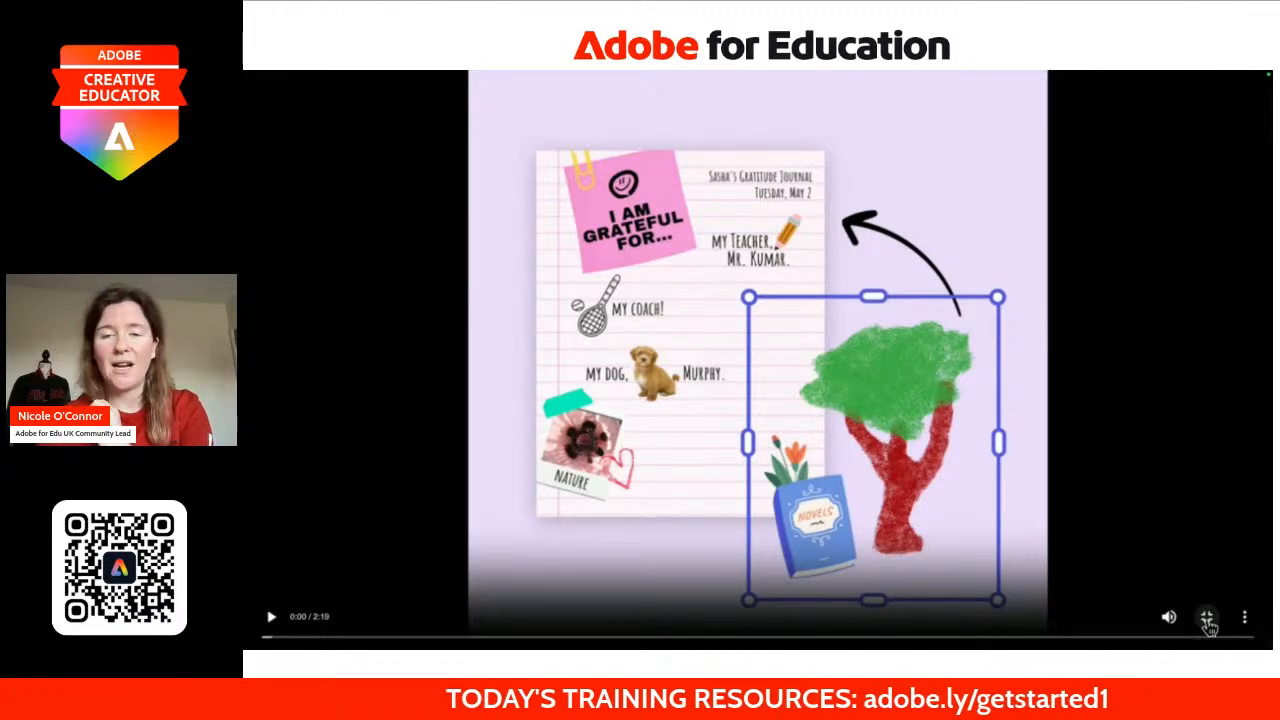
{"action": "left_click", "coordinate": [1208, 620]}
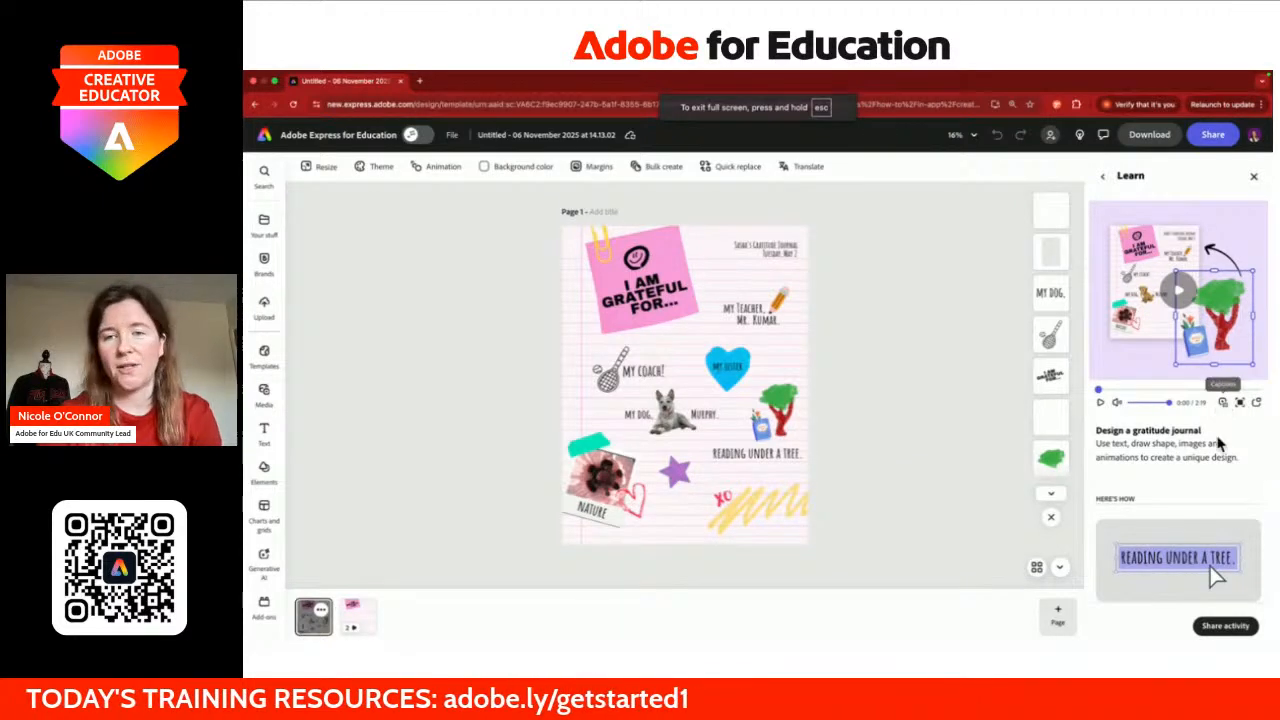
{"action": "scroll", "coordinate": [1212, 464], "scroll_direction": "down", "scroll_amount": 2}
{"action": "scroll", "coordinate": [1212, 464], "scroll_direction": "down", "scroll_amount": 5}
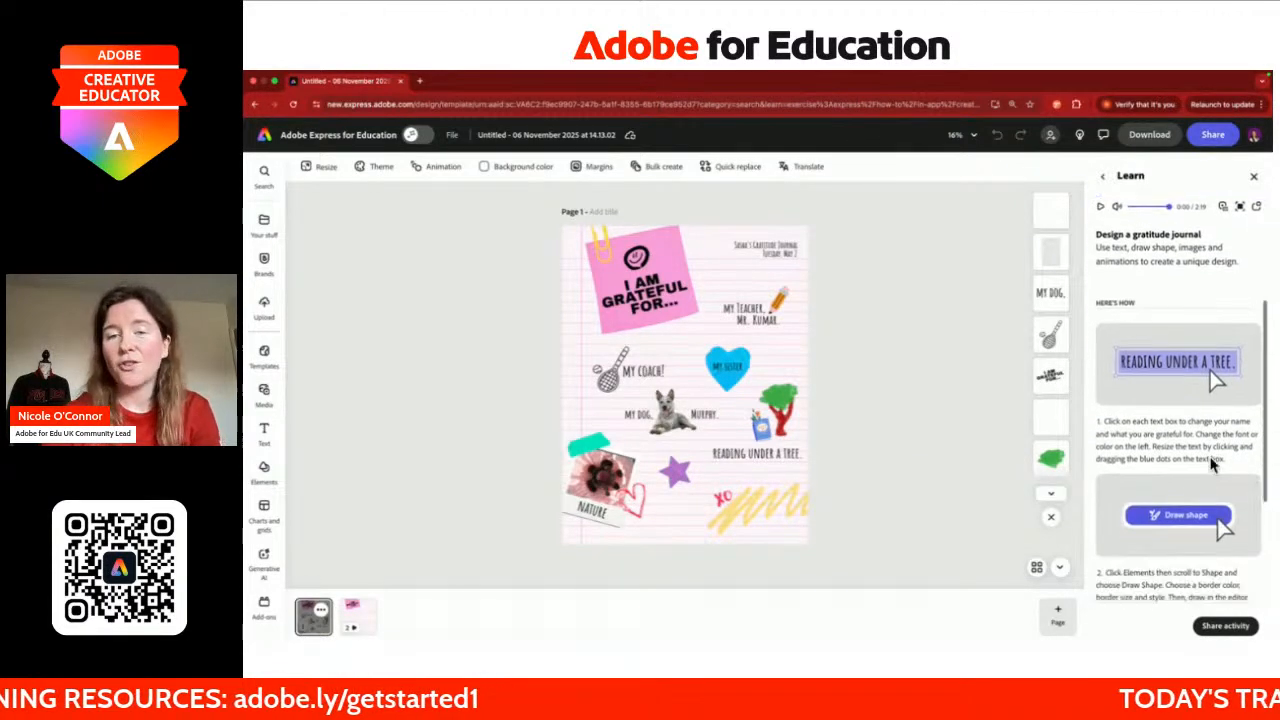
{"action": "scroll", "coordinate": [1212, 464], "scroll_direction": "down", "scroll_amount": 1}
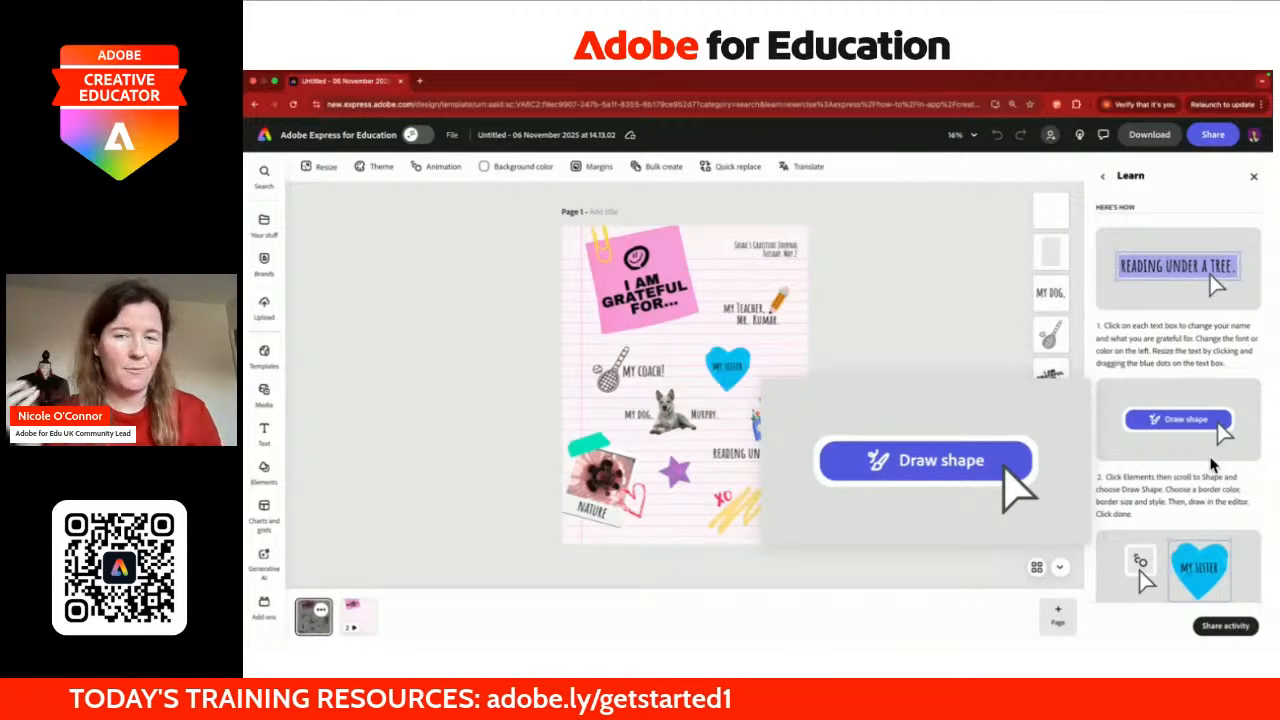
{"action": "scroll", "coordinate": [1210, 464], "scroll_direction": "down", "scroll_amount": 1}
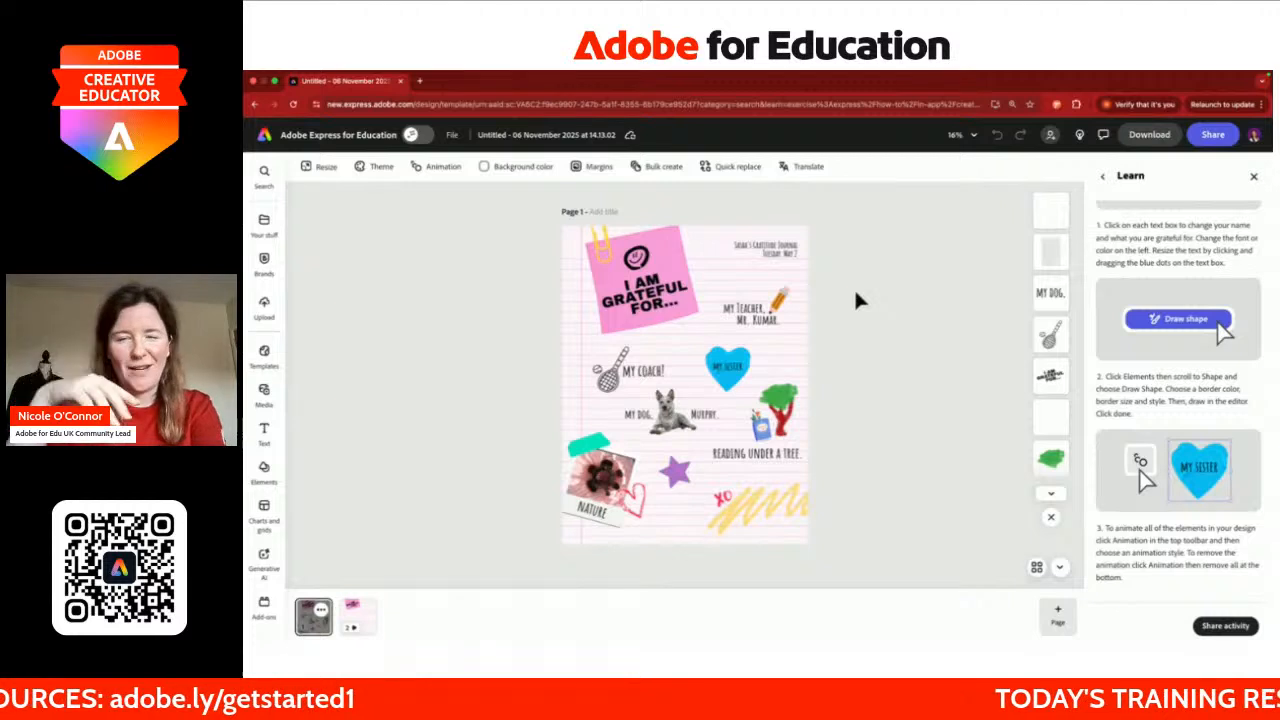
{"action": "scroll", "coordinate": [1120, 260], "scroll_direction": "up", "scroll_amount": 3}
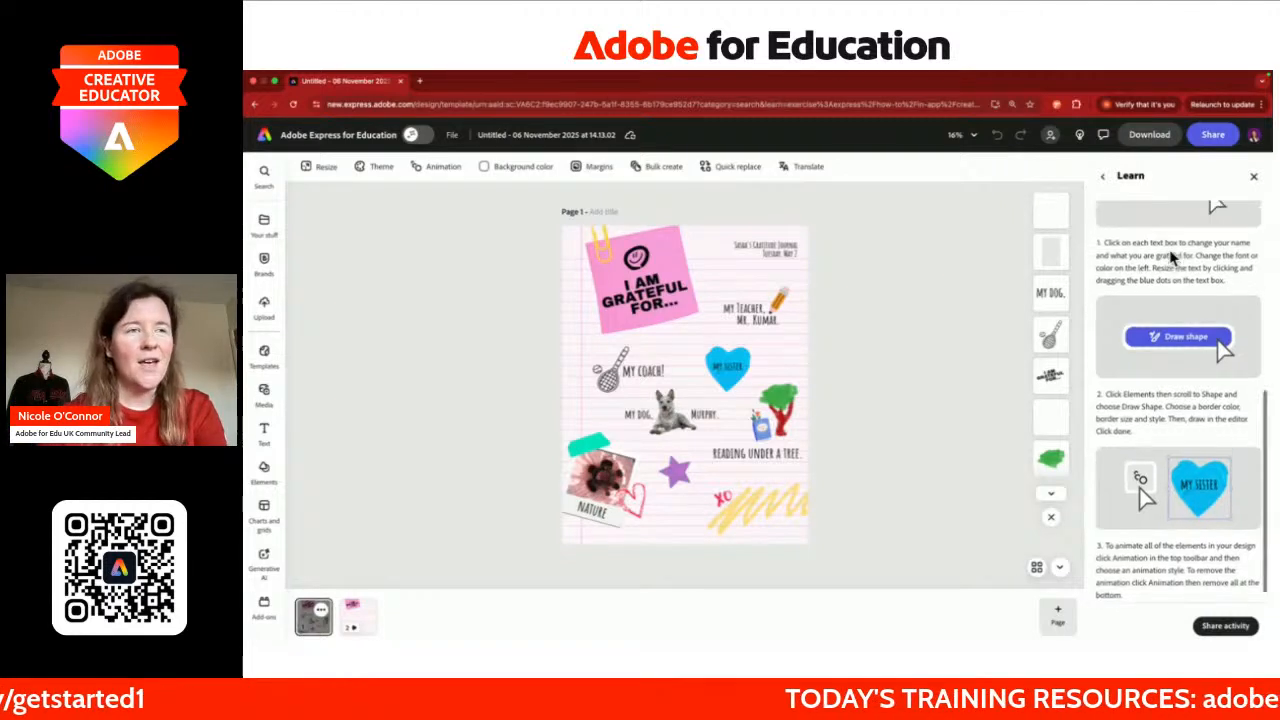
{"action": "scroll", "coordinate": [1172, 258], "scroll_direction": "up", "scroll_amount": 3}
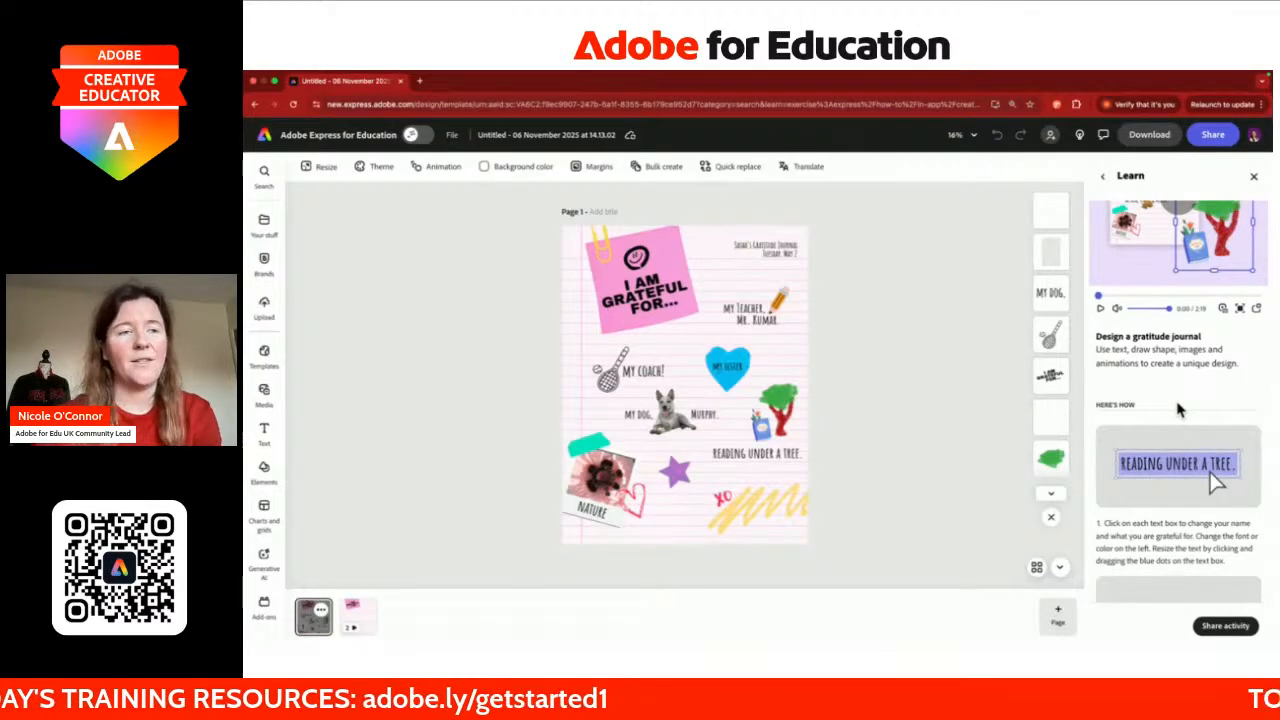
{"action": "scroll", "coordinate": [1145, 543], "scroll_direction": "down", "scroll_amount": 1}
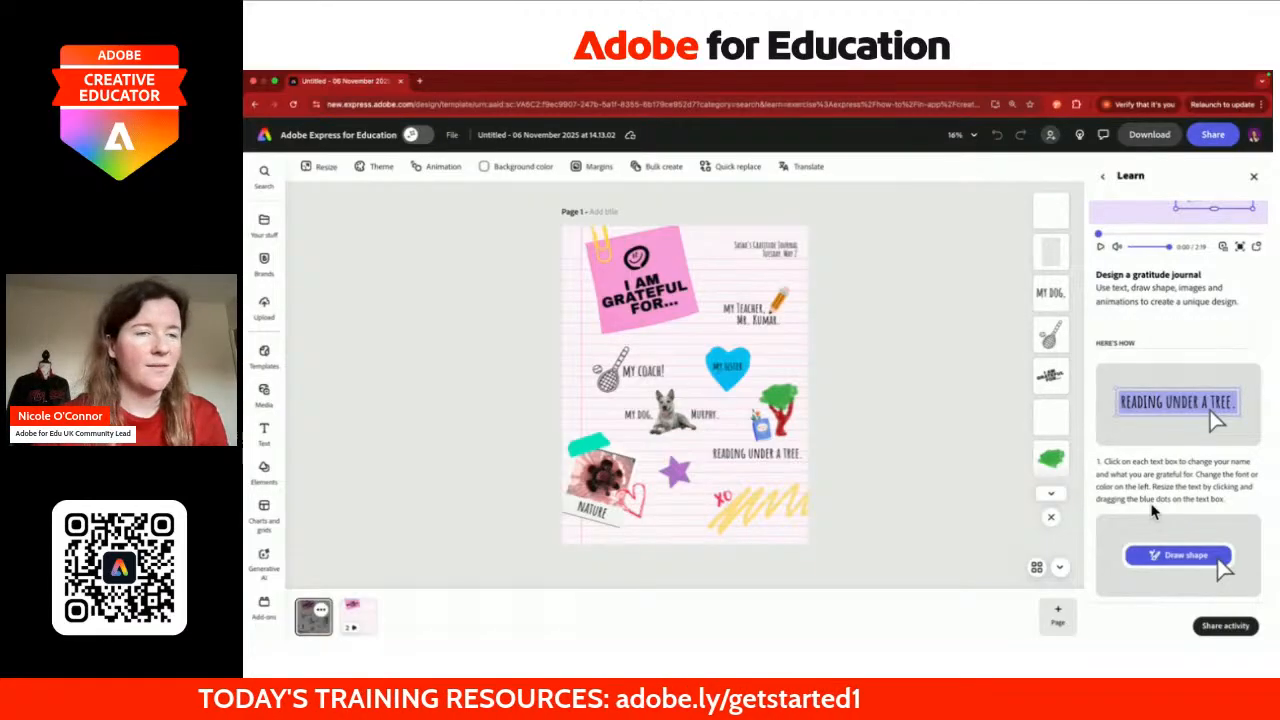
{"action": "scroll", "coordinate": [1155, 493], "scroll_direction": "down", "scroll_amount": 1}
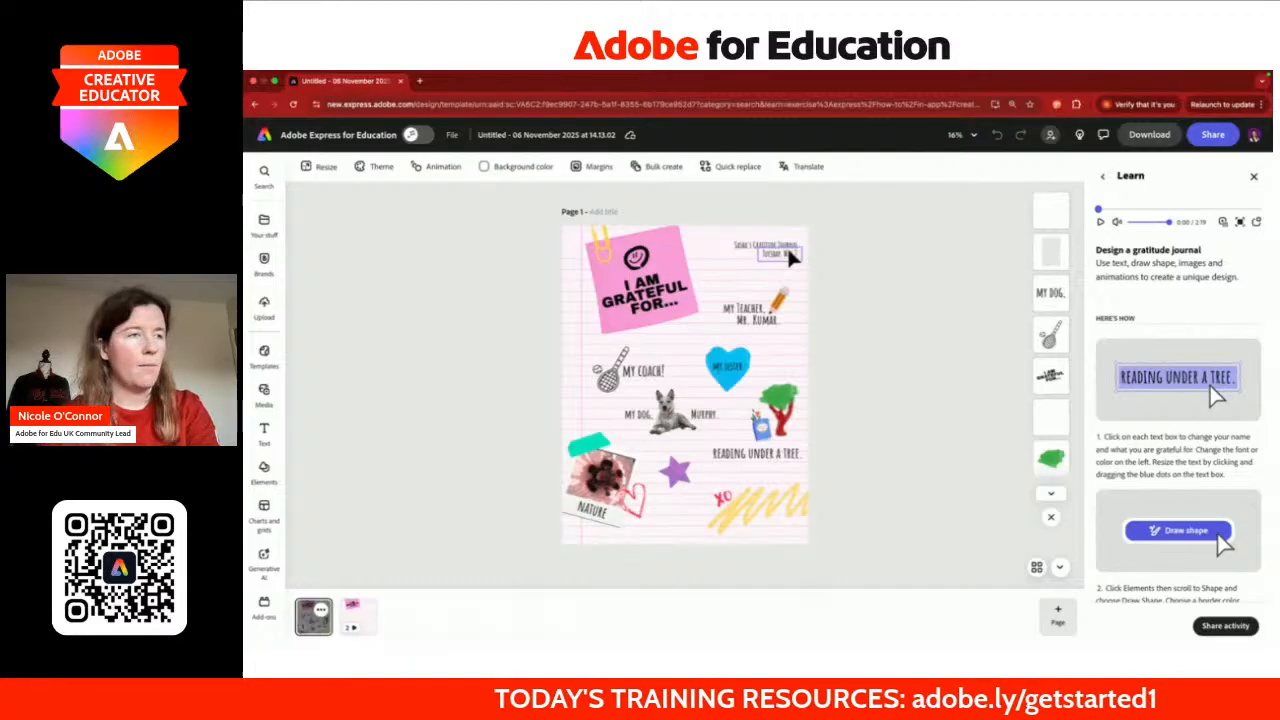
Step: Set the page view to 50% and replace the title's name with the user's own
{"action": "key", "text": "super+equal"}
{"action": "key", "text": "super+equal"}
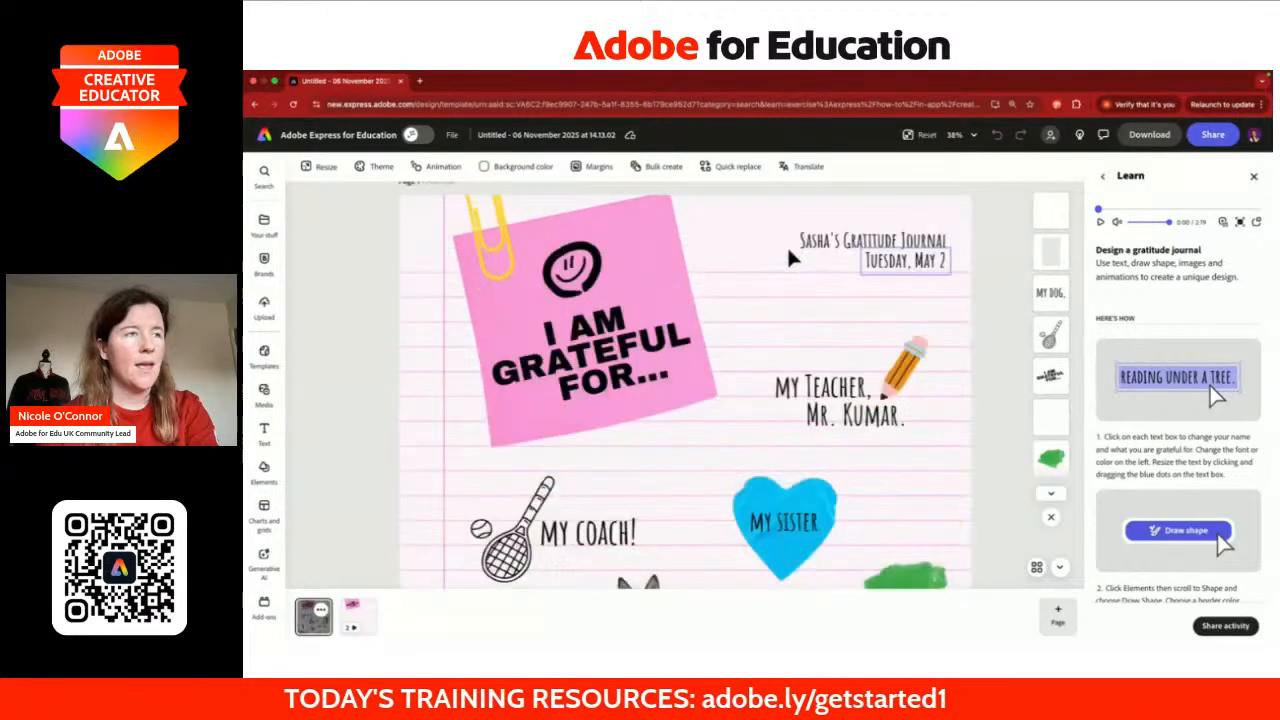
{"action": "key", "text": "super+minus"}
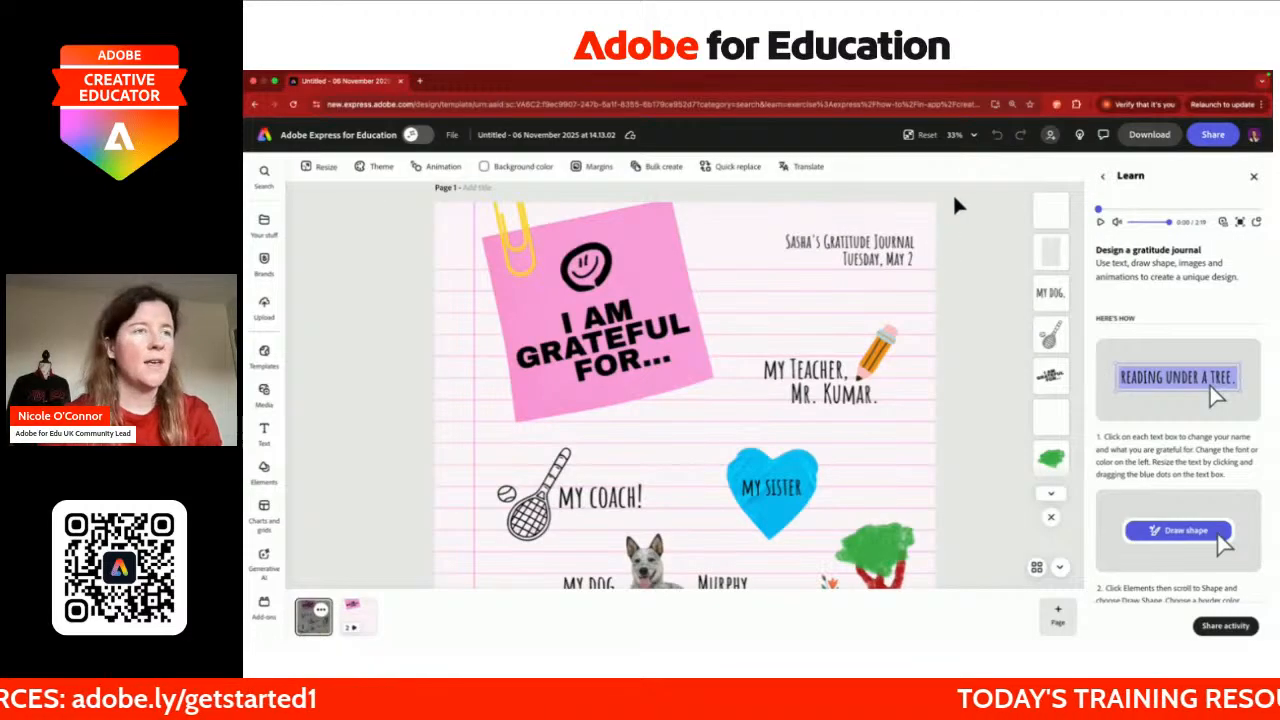
{"action": "left_click", "coordinate": [965, 135]}
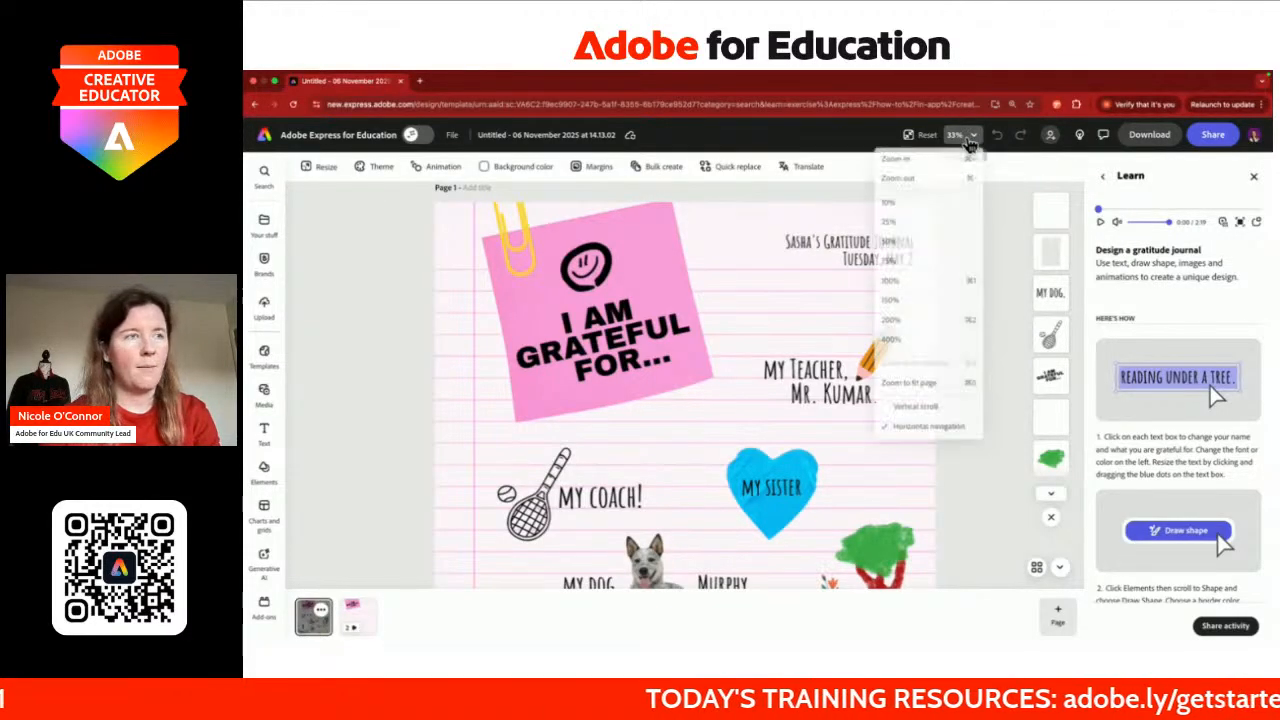
{"action": "left_click", "coordinate": [946, 245]}
{"action": "scroll", "coordinate": [960, 327], "scroll_direction": "up", "scroll_amount": 2}
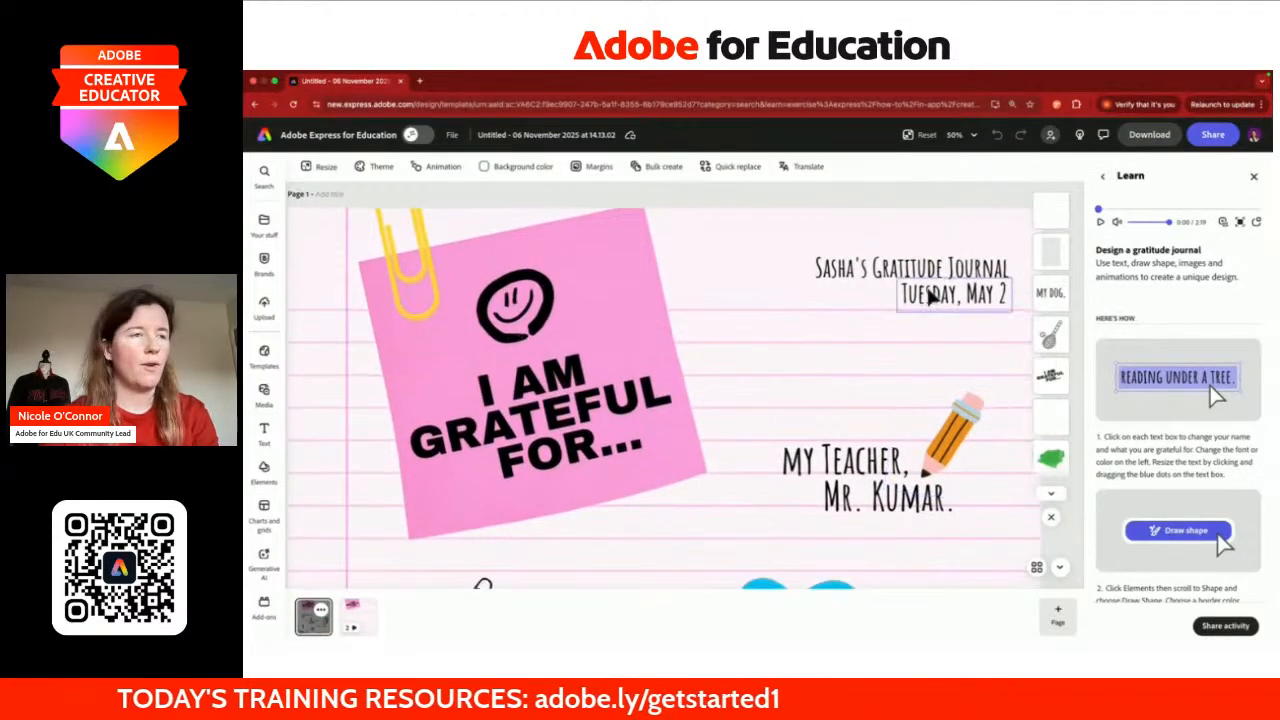
{"action": "double_click", "coordinate": [845, 270]}
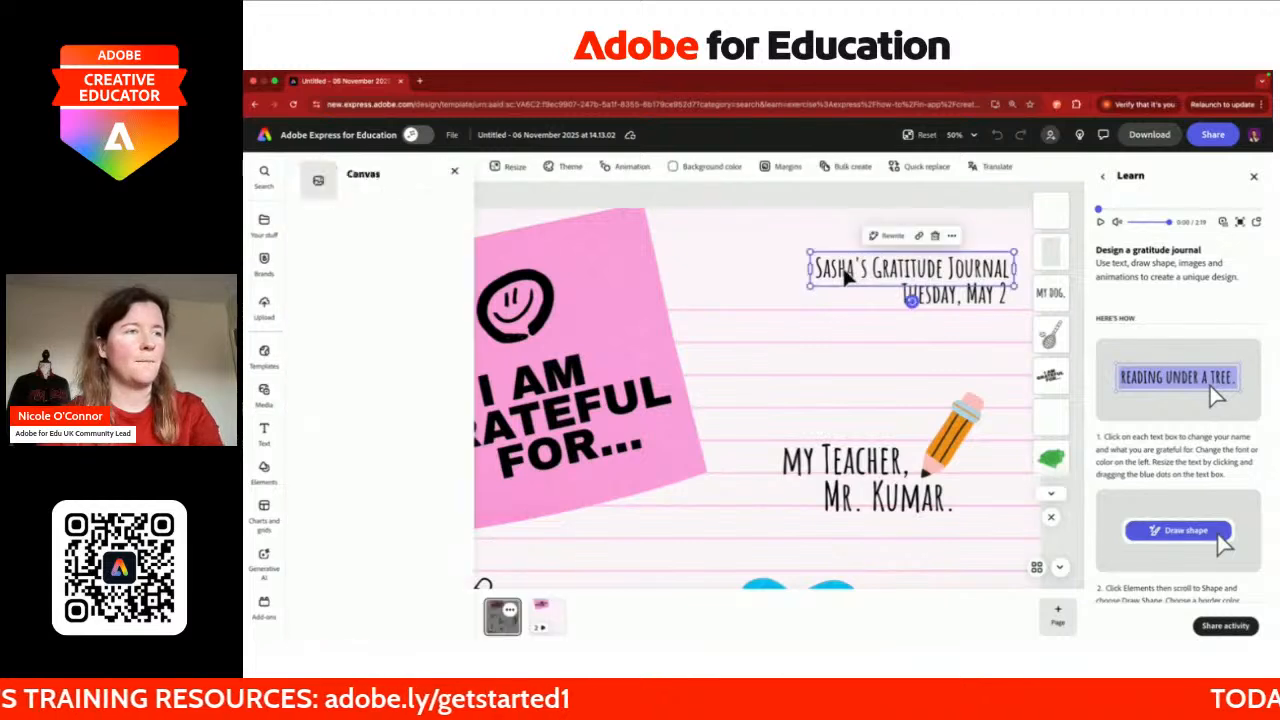
{"action": "type", "text": "Nicol"}
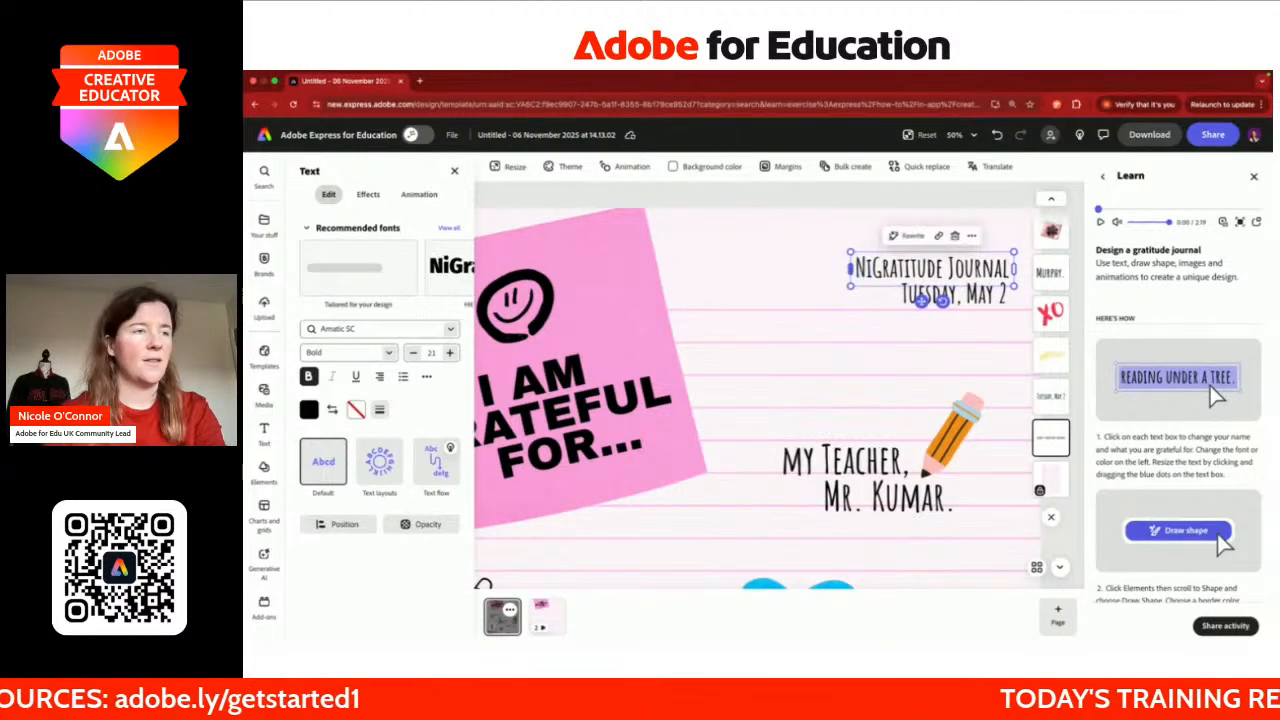
{"action": "type", "text": "e's"}
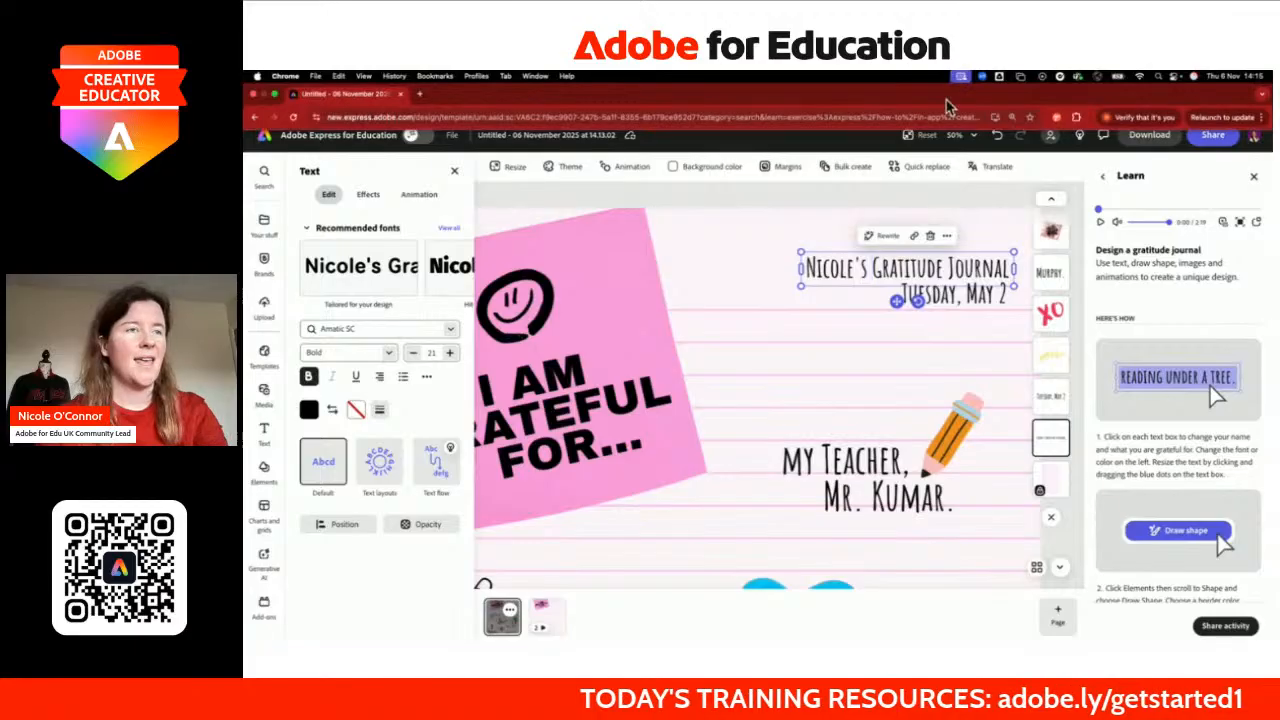
Step: Change the journal's date line to 'Thursday, 6th November'
{"action": "double_click", "coordinate": [948, 303]}
{"action": "left_click", "coordinate": [1002, 293]}
{"action": "key", "text": "BackSpace"}
{"action": "type", "text": "6"}
{"action": "key", "text": "BackSpace"}
{"action": "key", "text": "BackSpace"}
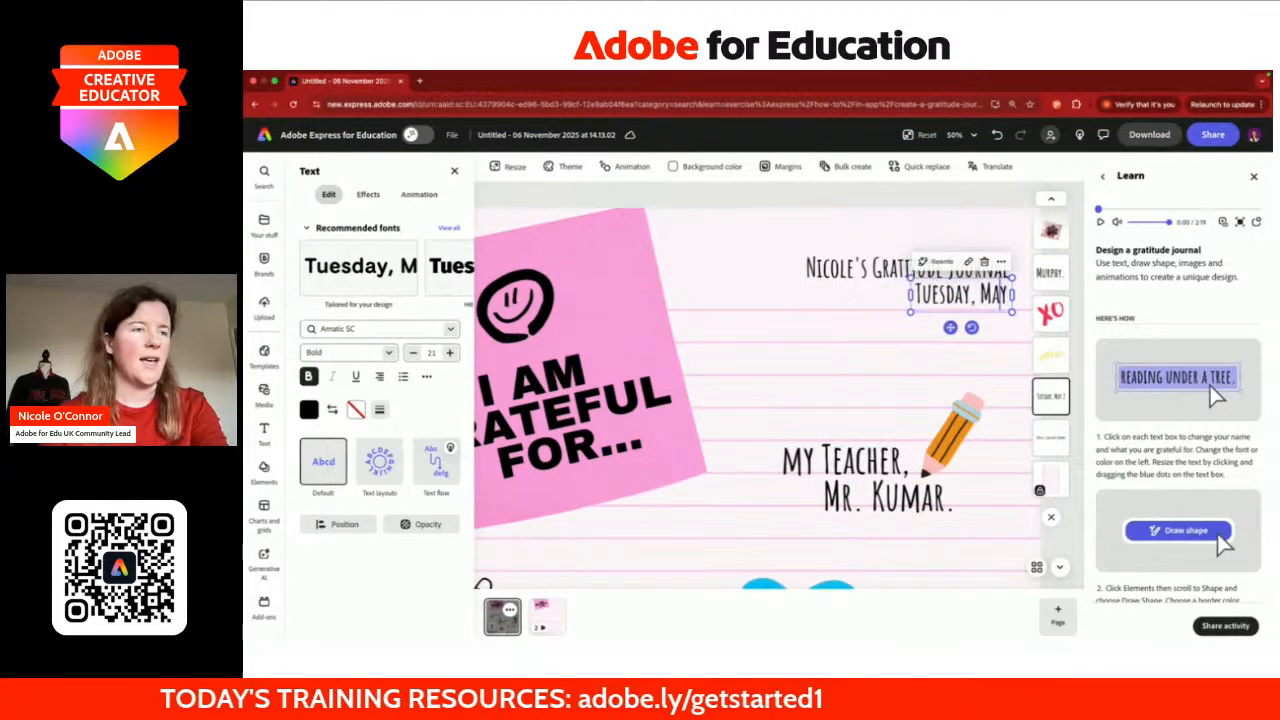
{"action": "type", "text": "6th"}
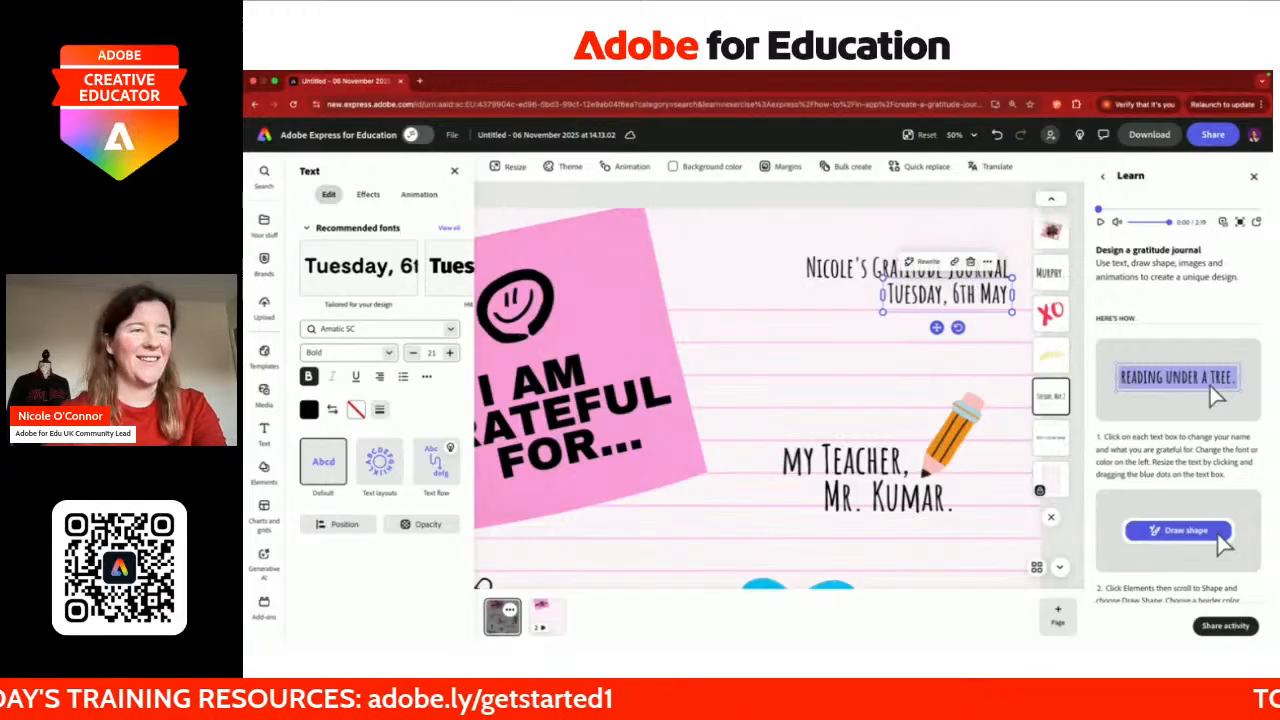
{"action": "key", "text": "Delete"}
{"action": "key", "text": "Delete"}
{"action": "key", "text": "Delete"}
{"action": "type", "text": "November"}
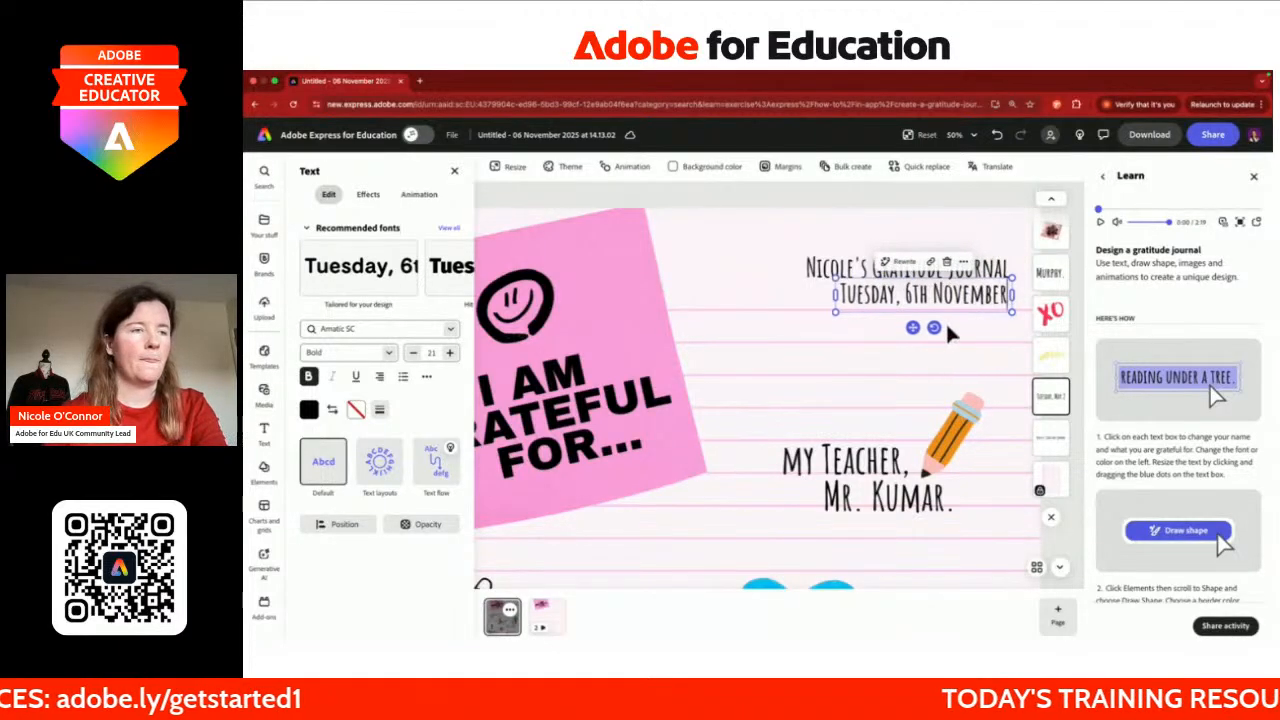
{"action": "double_click", "coordinate": [880, 293]}
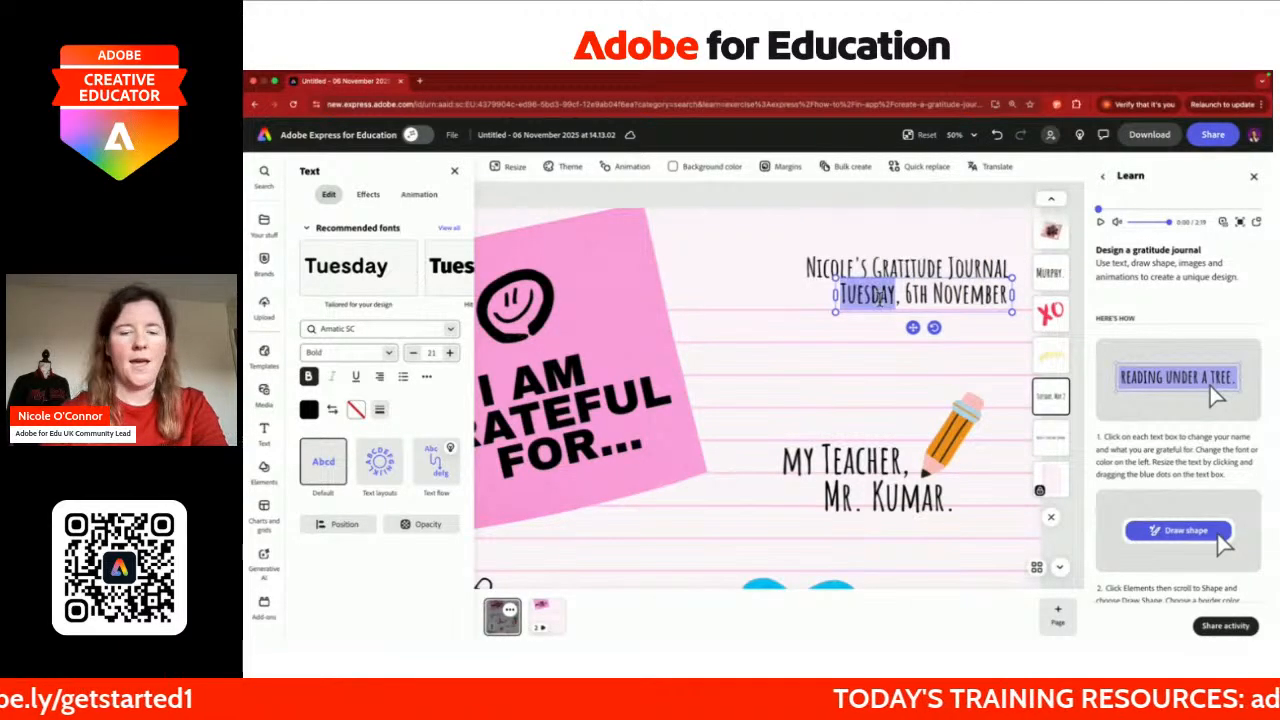
{"action": "type", "text": "Thursday"}
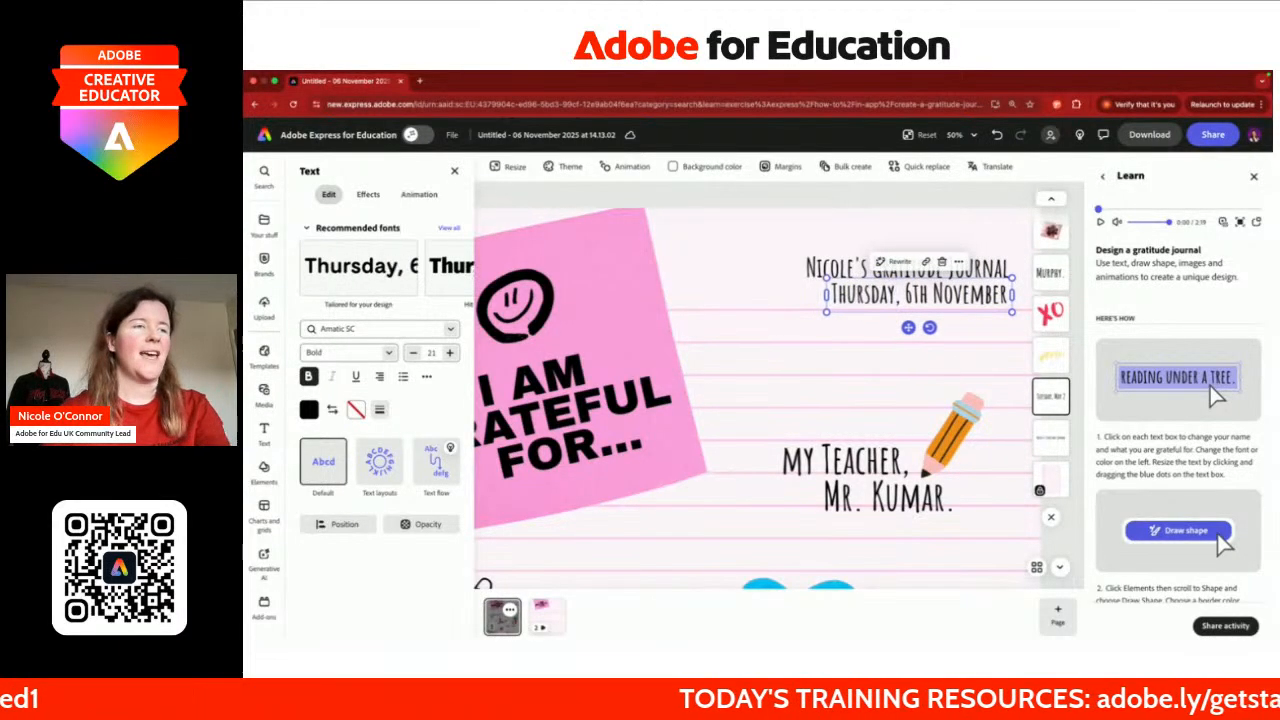
{"action": "left_click", "coordinate": [853, 357]}
{"action": "scroll", "coordinate": [853, 357], "scroll_direction": "down", "scroll_amount": 5}
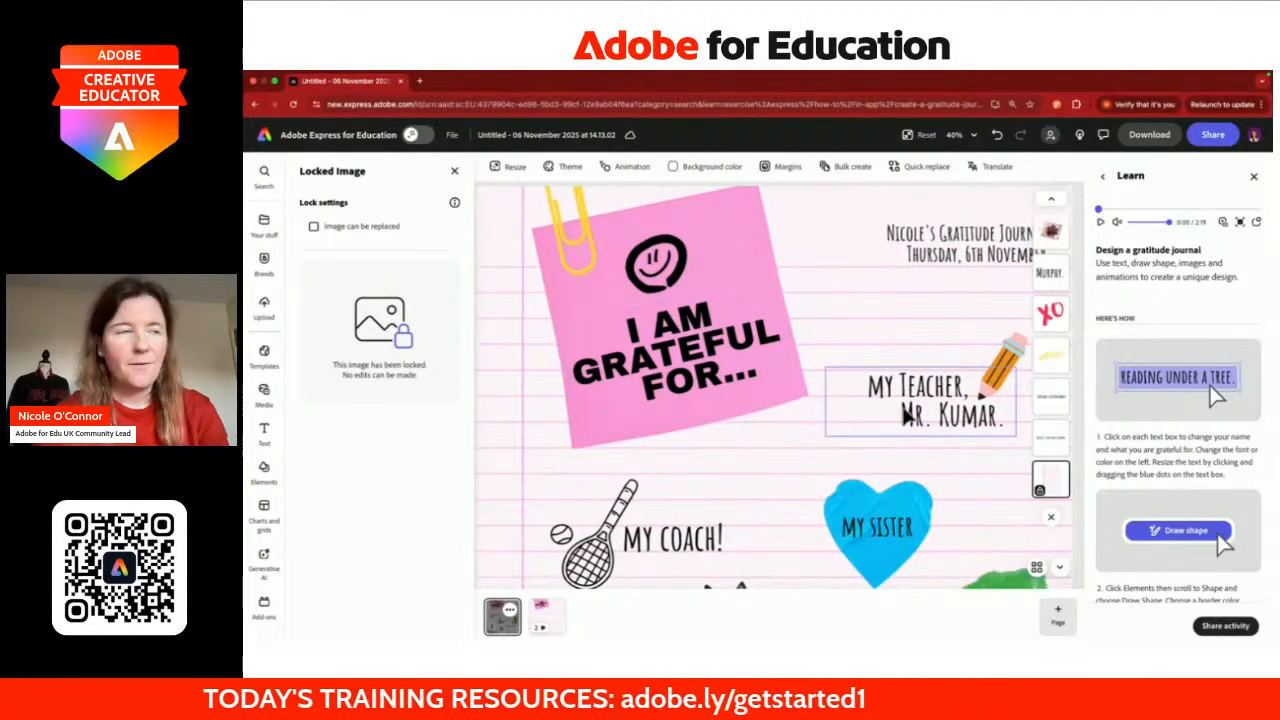
Step: Rewrite the teacher label as Friends, listing the friends' names ending with '!'
{"action": "left_click", "coordinate": [872, 386]}
{"action": "left_click_drag", "start_coordinate": [866, 385], "coordinate": [964, 386]}
{"action": "left_click", "coordinate": [965, 386]}
{"action": "double_click", "coordinate": [925, 386]}
{"action": "type", "text": "Frein"}
{"action": "key", "text": "BackSpace"}
{"action": "key", "text": "BackSpace"}
{"action": "key", "text": "BackSpace"}
{"action": "type", "text": "iends"}
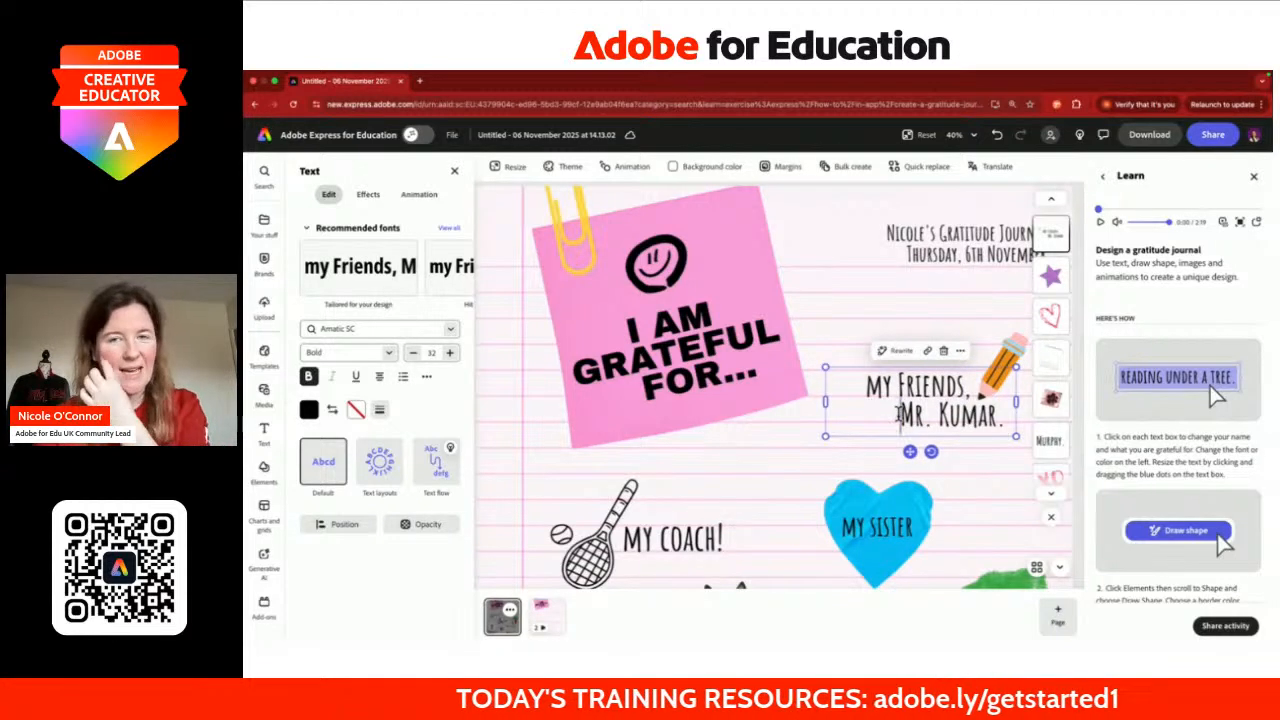
{"action": "left_click_drag", "start_coordinate": [897, 413], "coordinate": [997, 418]}
{"action": "type", "text": "Martha,"}
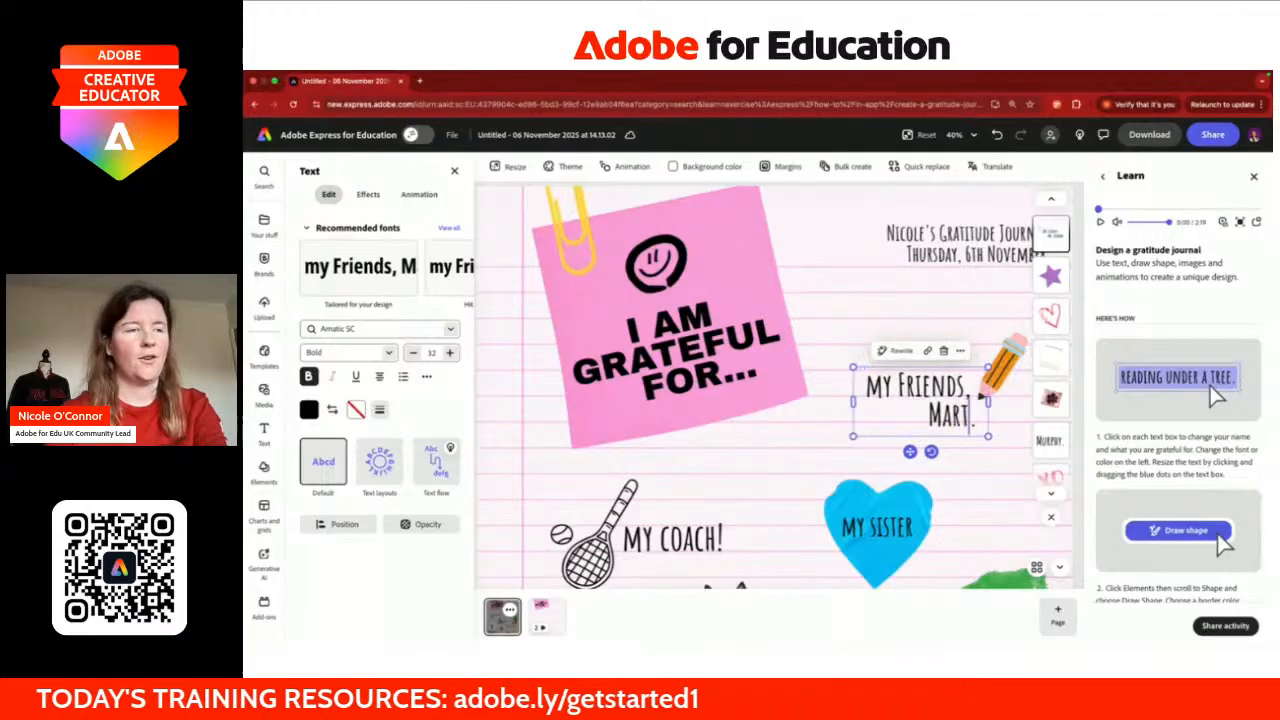
{"action": "type", "text": " Dom and M"}
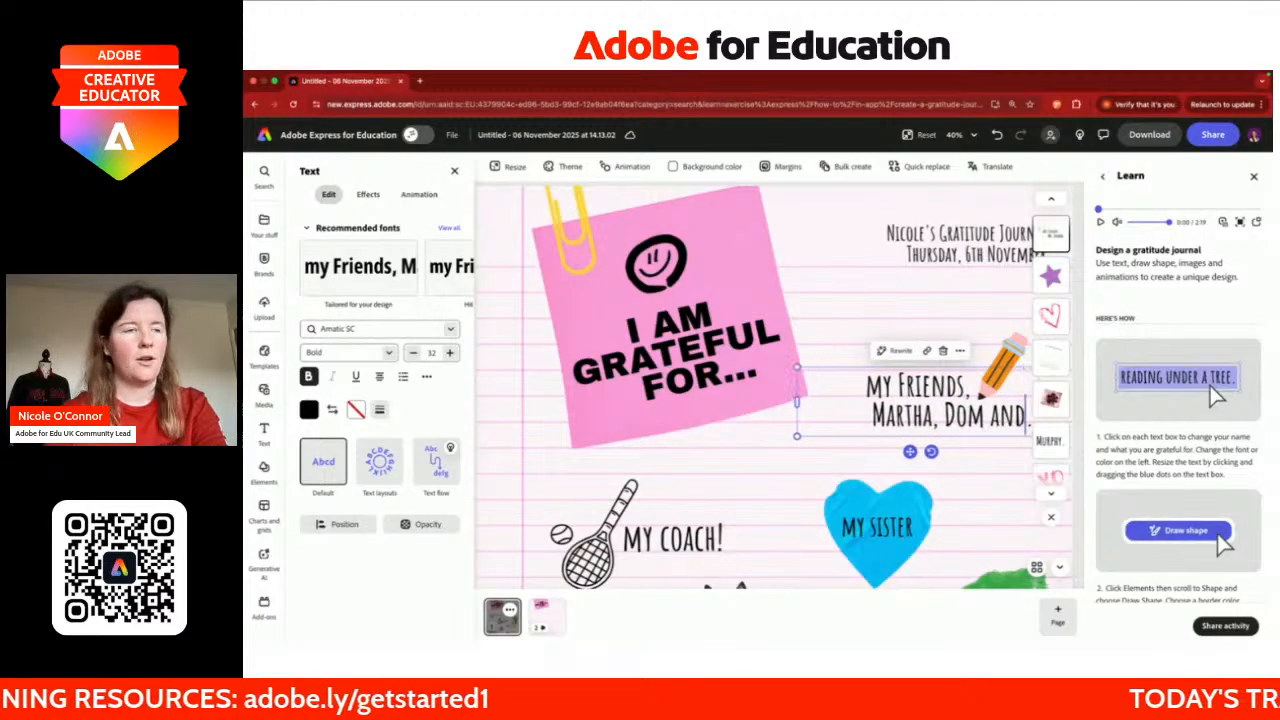
{"action": "type", "text": "eredudd."}
{"action": "key", "text": "BackSpace"}
{"action": "type", "text": "!"}
{"action": "left_click", "coordinate": [859, 417]}
{"action": "key", "text": "BackSpace"}
{"action": "key", "text": "BackSpace"}
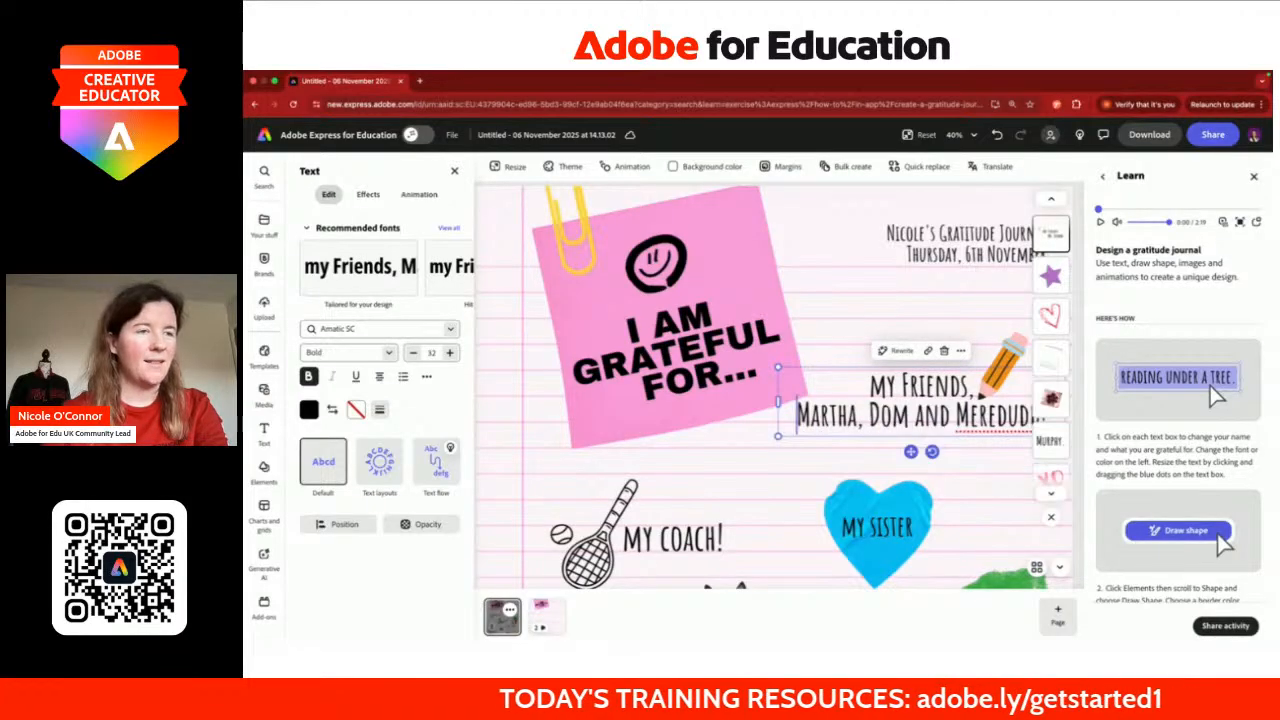
Step: Change the MY COACH! label to 'MY Team!'
{"action": "scroll", "coordinate": [954, 459], "scroll_direction": "down", "scroll_amount": 3}
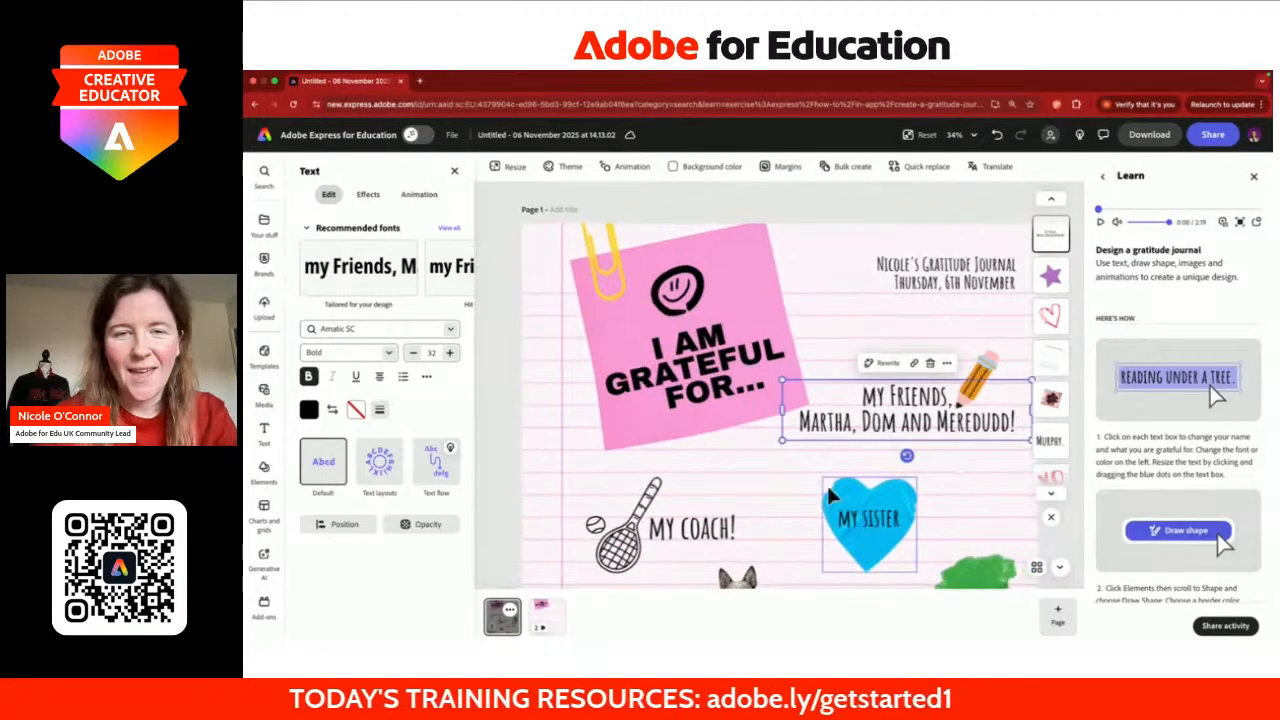
{"action": "scroll", "coordinate": [826, 497], "scroll_direction": "down", "scroll_amount": 3}
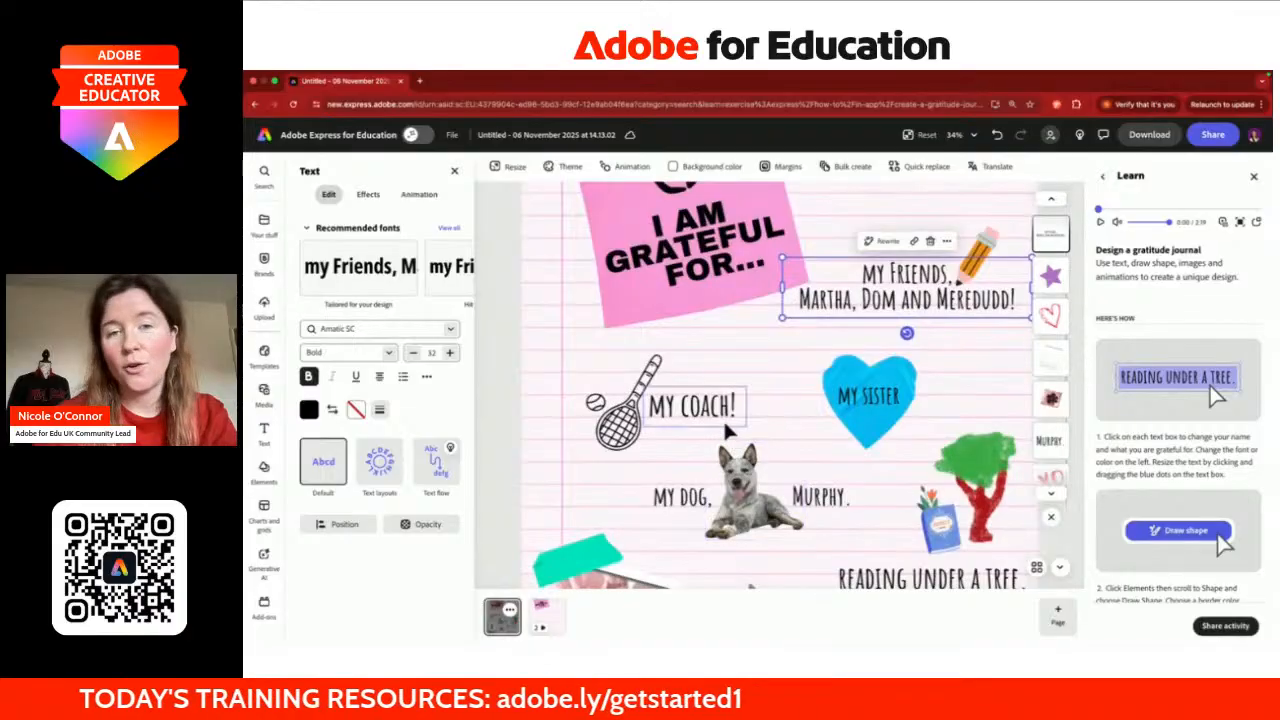
{"action": "left_click", "coordinate": [718, 425]}
{"action": "double_click", "coordinate": [707, 408]}
{"action": "type", "text": "Team!"}
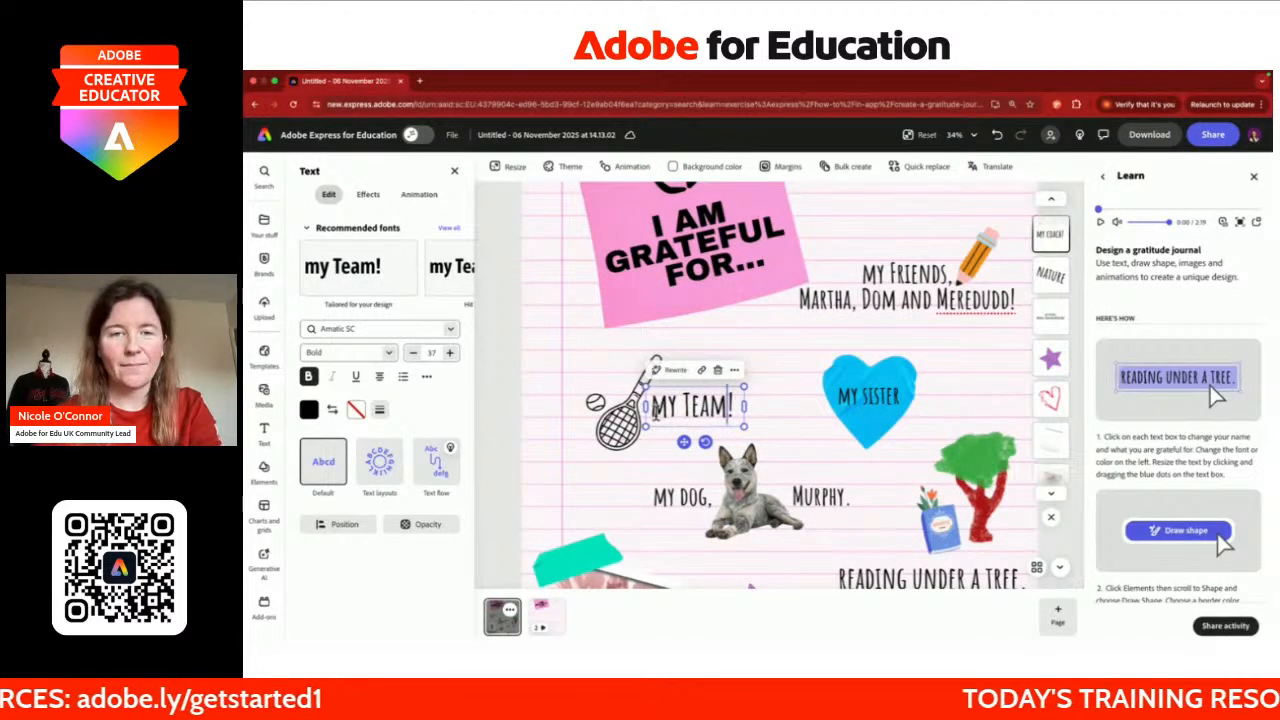
{"action": "left_click", "coordinate": [614, 443]}
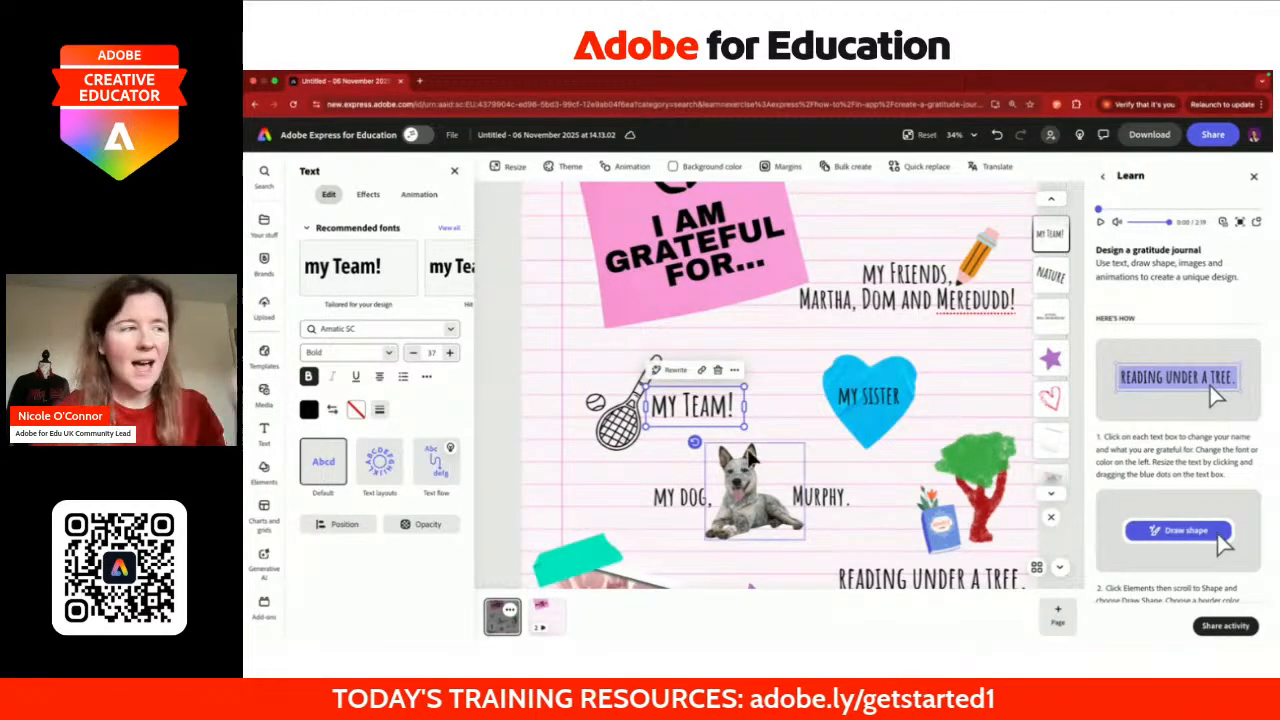
Step: Change MY SISTER to 'MY Brother' and MY DOG to 'MY Niece'
{"action": "left_click", "coordinate": [877, 401]}
{"action": "type", "text": "rother"}
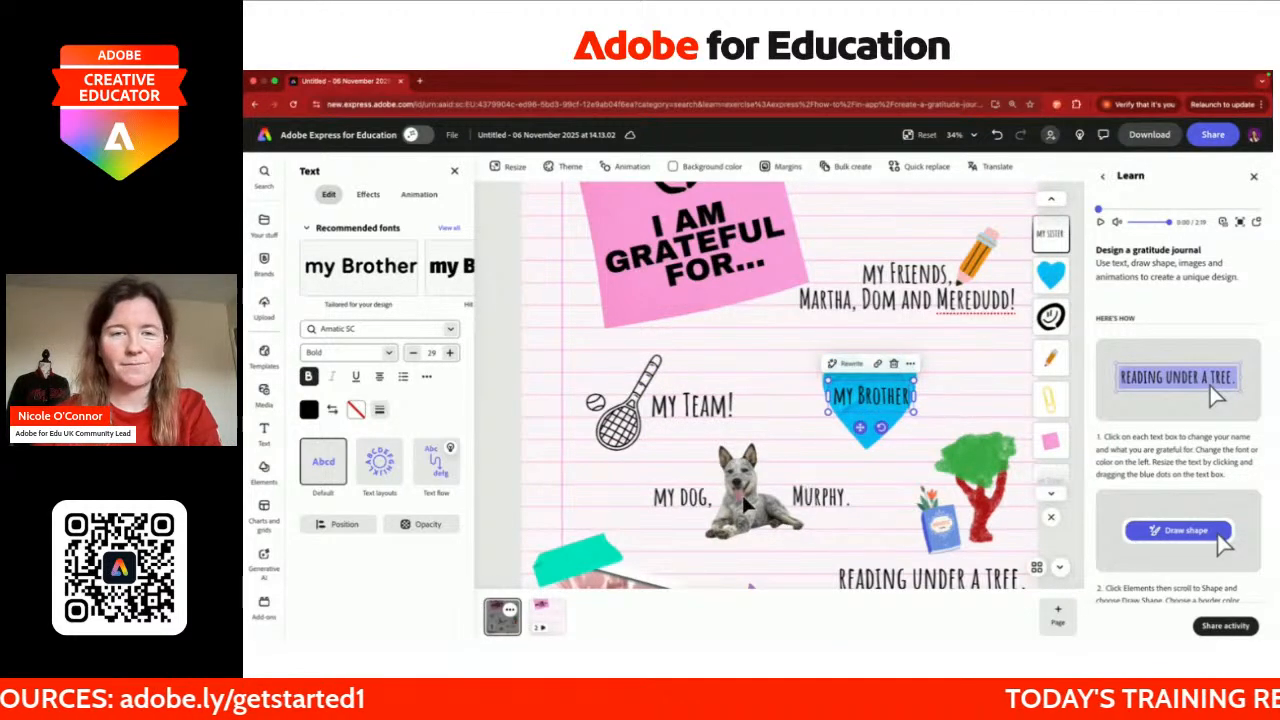
{"action": "left_click", "coordinate": [690, 497]}
{"action": "double_click", "coordinate": [693, 497]}
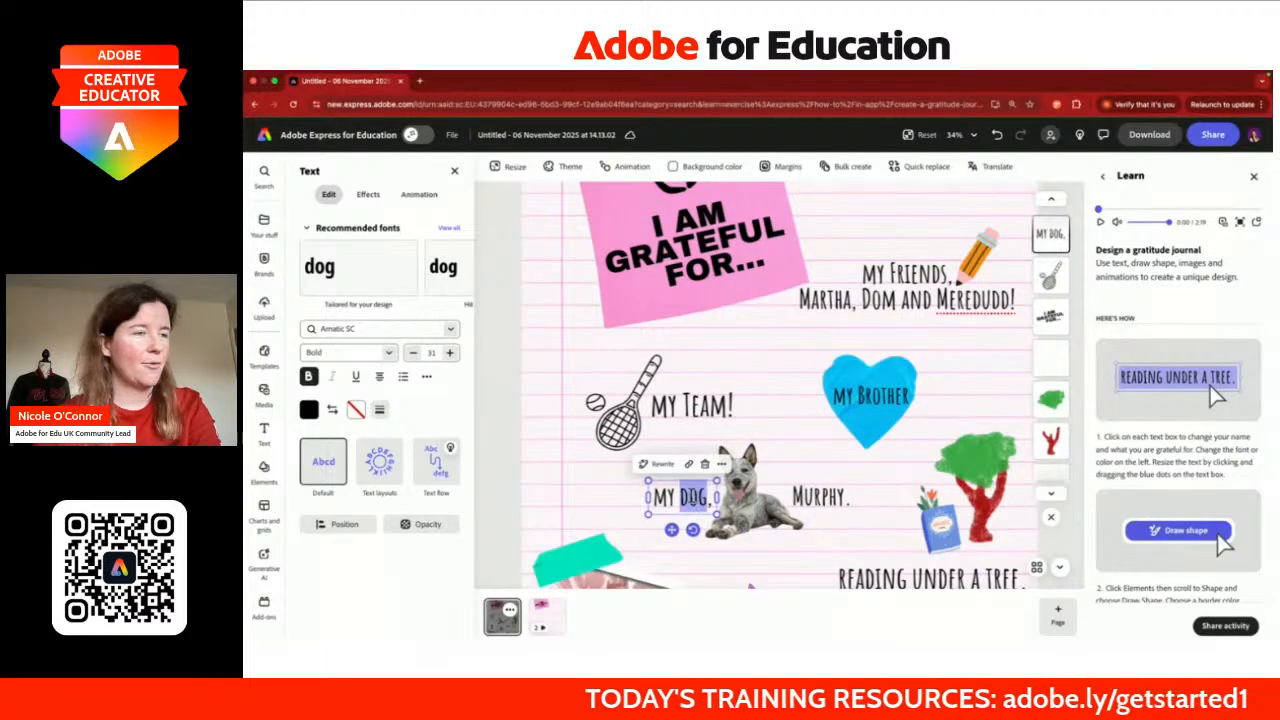
{"action": "type", "text": "Niec"}
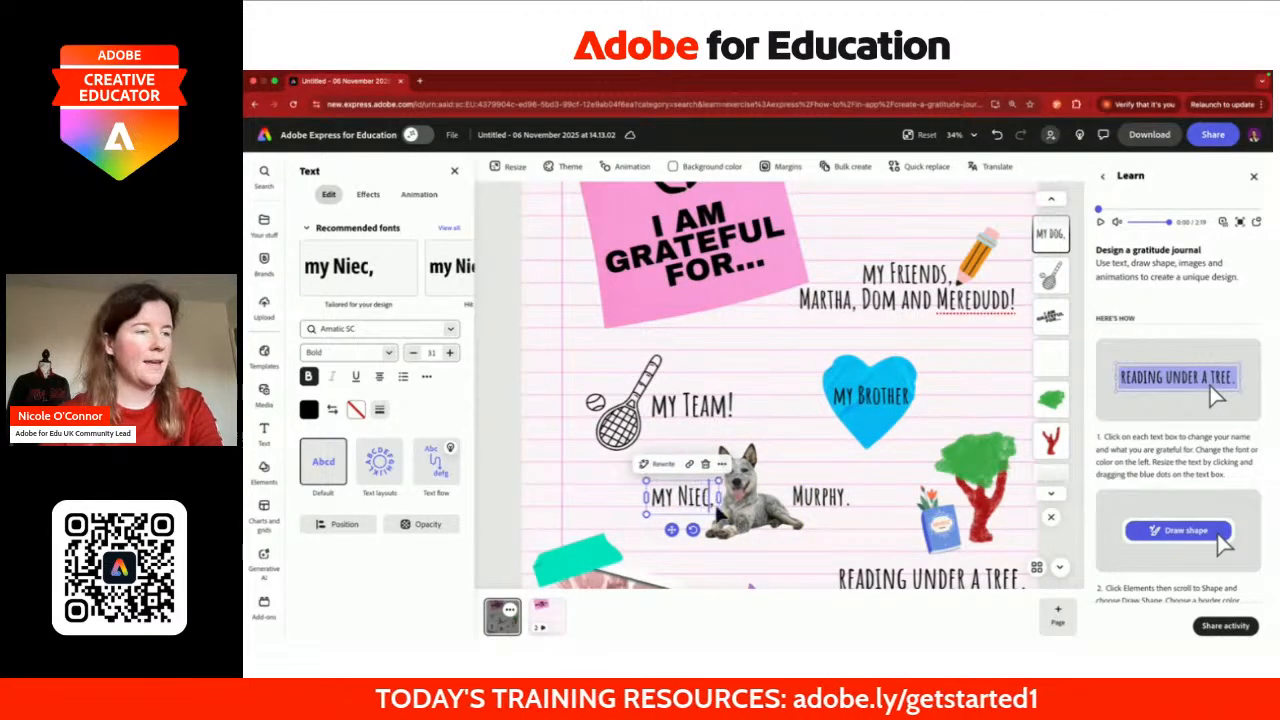
{"action": "type", "text": "e"}
Step: Delete the dog's name label and end the Niece label with '!' instead of a comma
{"action": "left_click", "coordinate": [826, 503]}
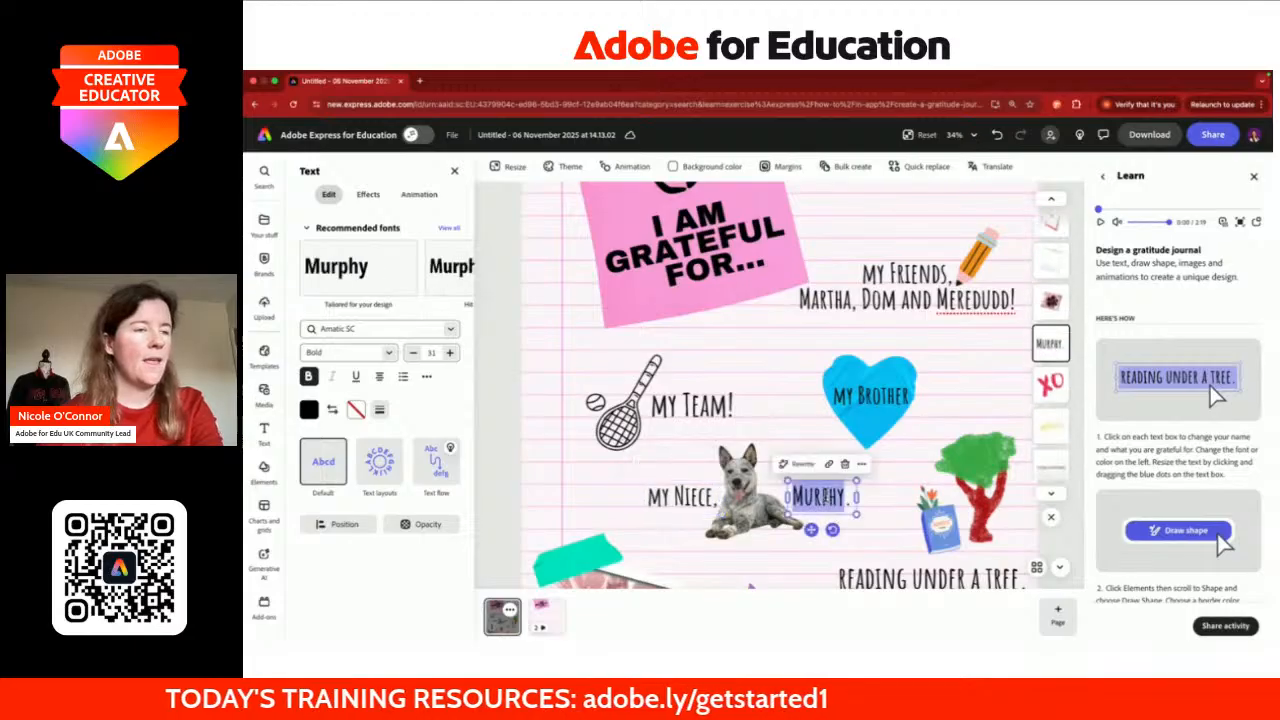
{"action": "left_click", "coordinate": [843, 466]}
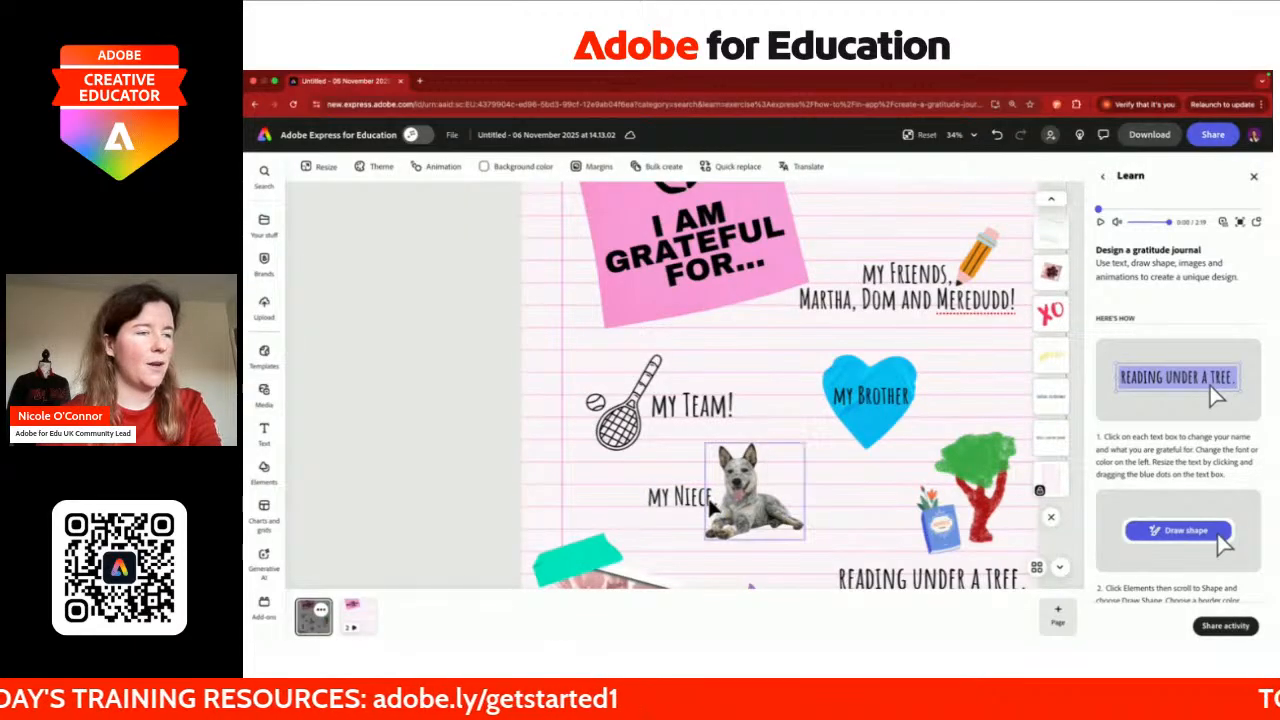
{"action": "left_click", "coordinate": [682, 497]}
{"action": "key", "text": "BackSpace"}
{"action": "type", "text": "!"}
Step: Replace 'READING UNDER A TREE.' with 'The Traitors'
{"action": "scroll", "coordinate": [893, 505], "scroll_direction": "down", "scroll_amount": 1}
{"action": "left_click", "coordinate": [928, 526]}
{"action": "double_click", "coordinate": [935, 526]}
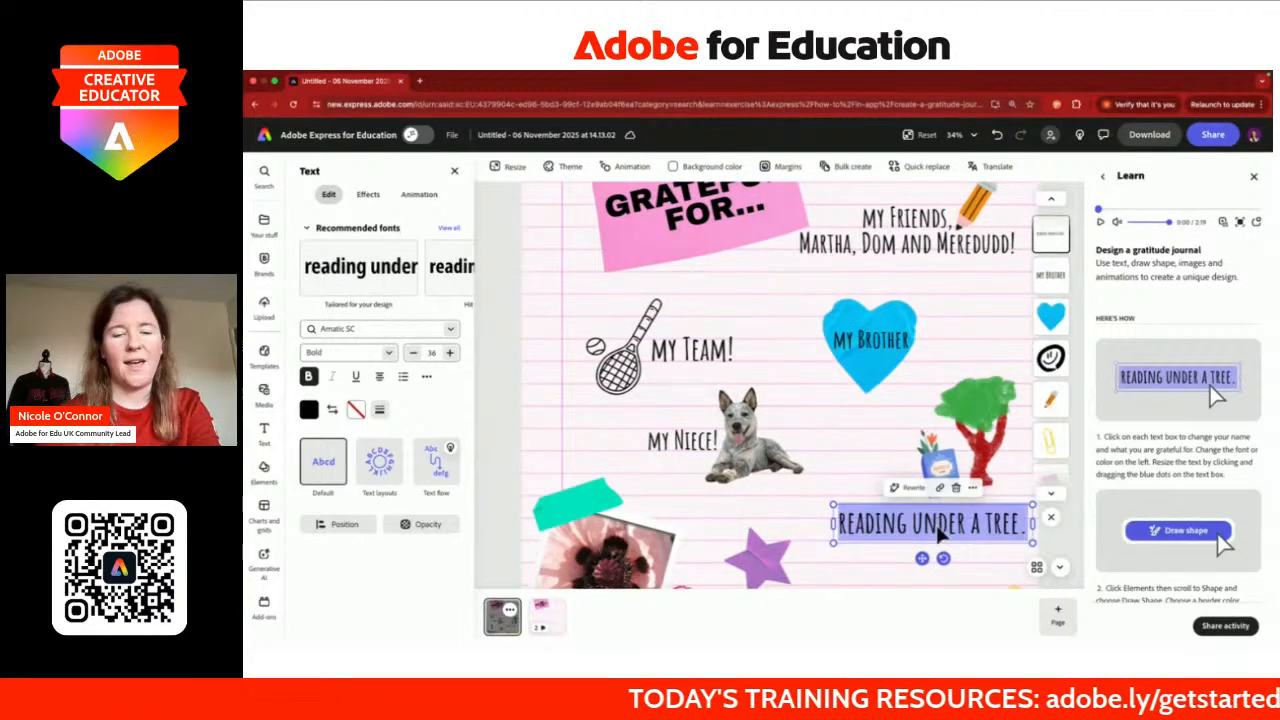
{"action": "type", "text": "The Traitor"}
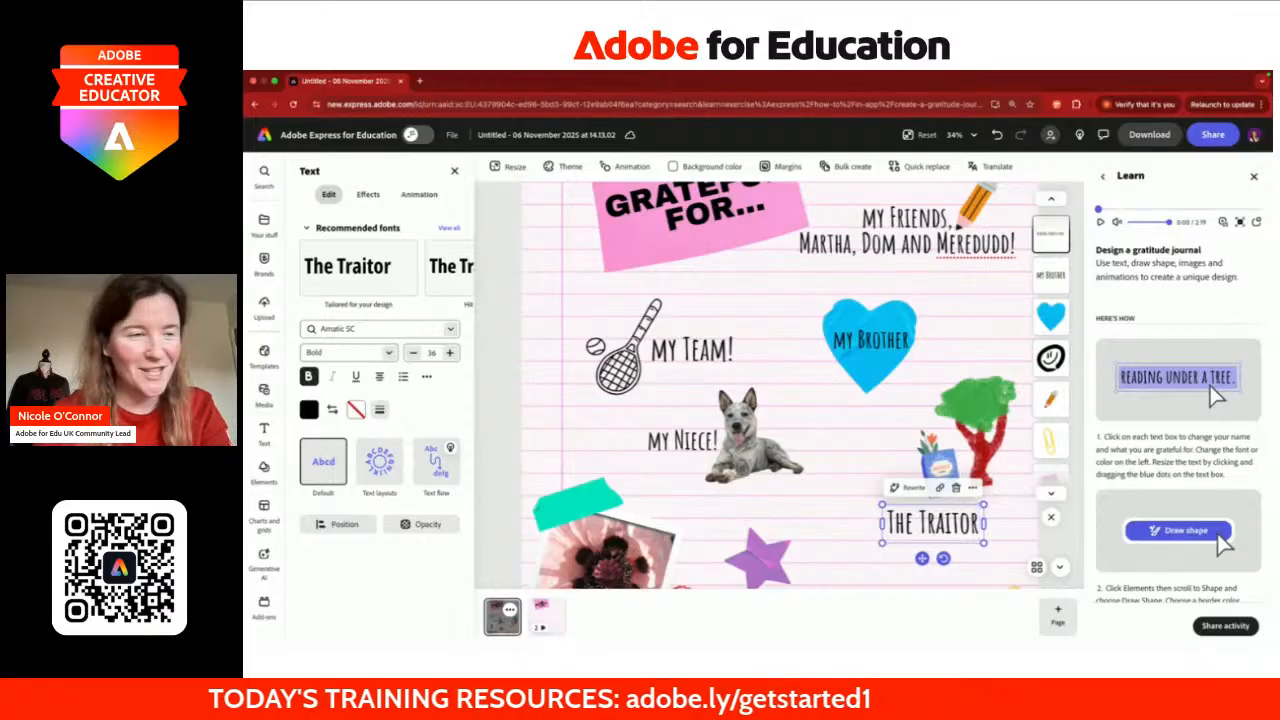
{"action": "type", "text": "s"}
{"action": "scroll", "coordinate": [840, 495], "scroll_direction": "down", "scroll_amount": 2}
{"action": "scroll", "coordinate": [840, 495], "scroll_direction": "down", "scroll_amount": 2}
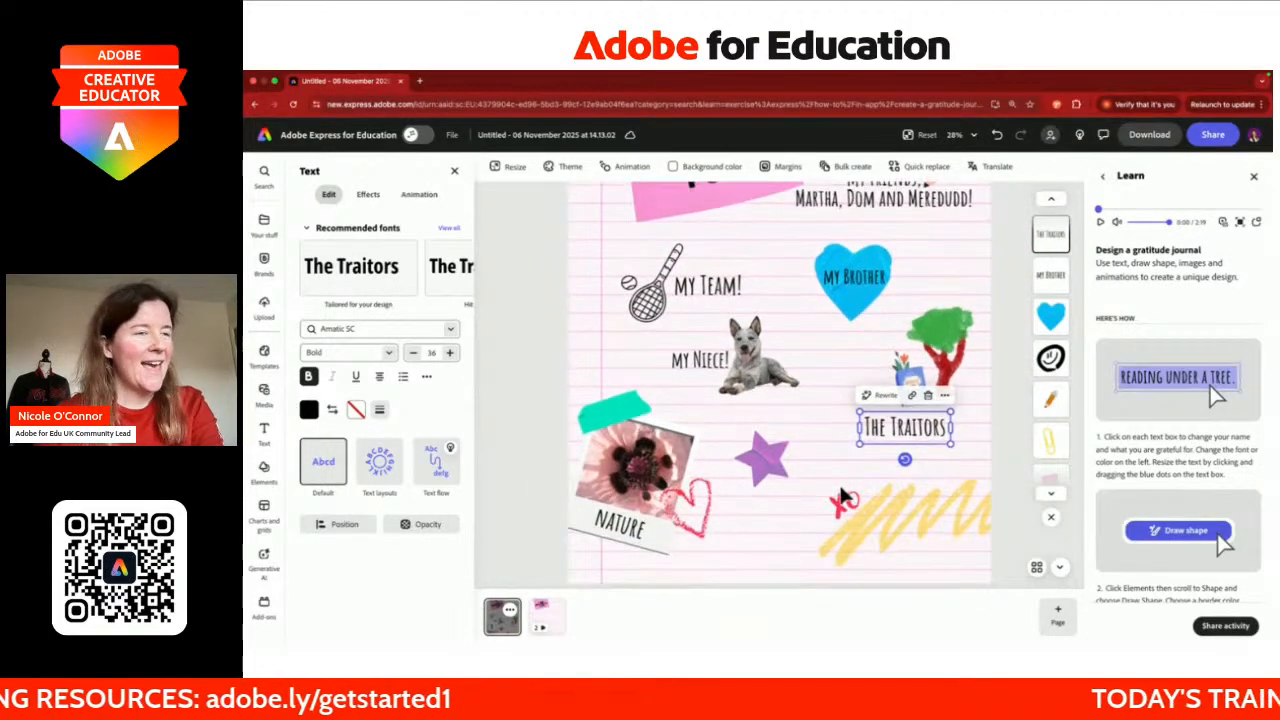
{"action": "left_click", "coordinate": [618, 530]}
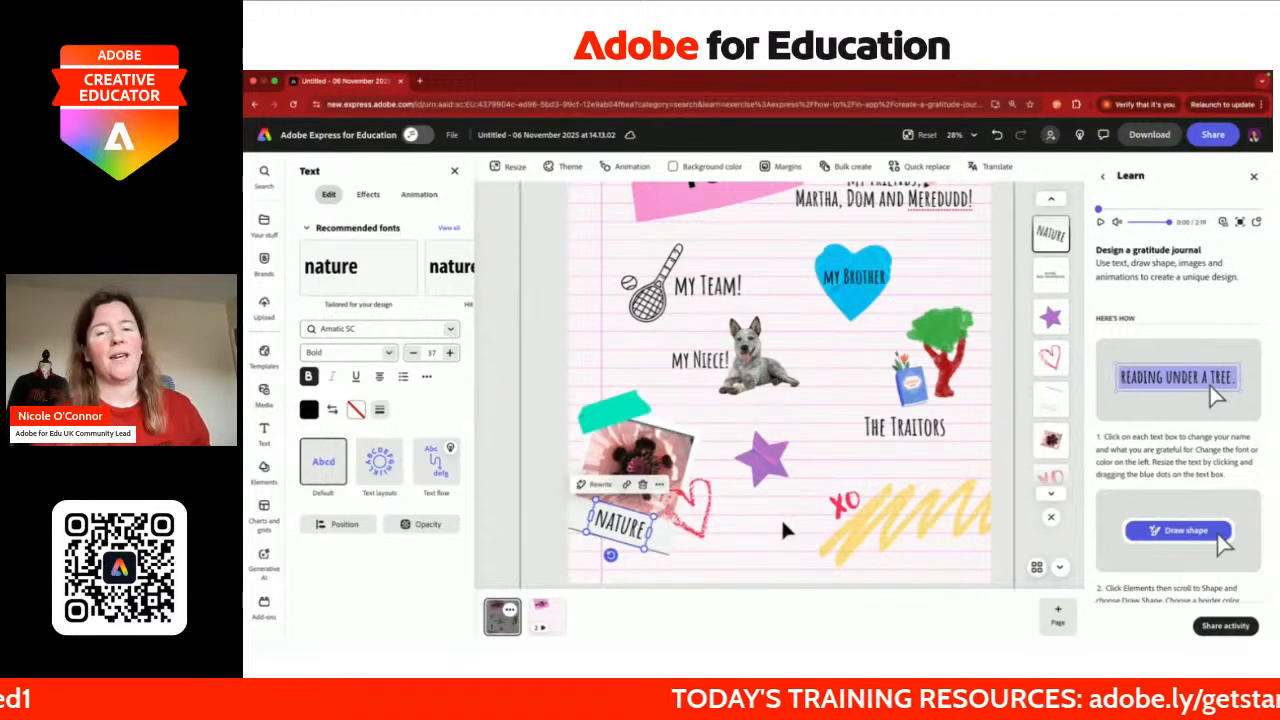
{"action": "scroll", "coordinate": [781, 517], "scroll_direction": "down", "scroll_amount": 2}
{"action": "scroll", "coordinate": [781, 517], "scroll_direction": "down", "scroll_amount": 2}
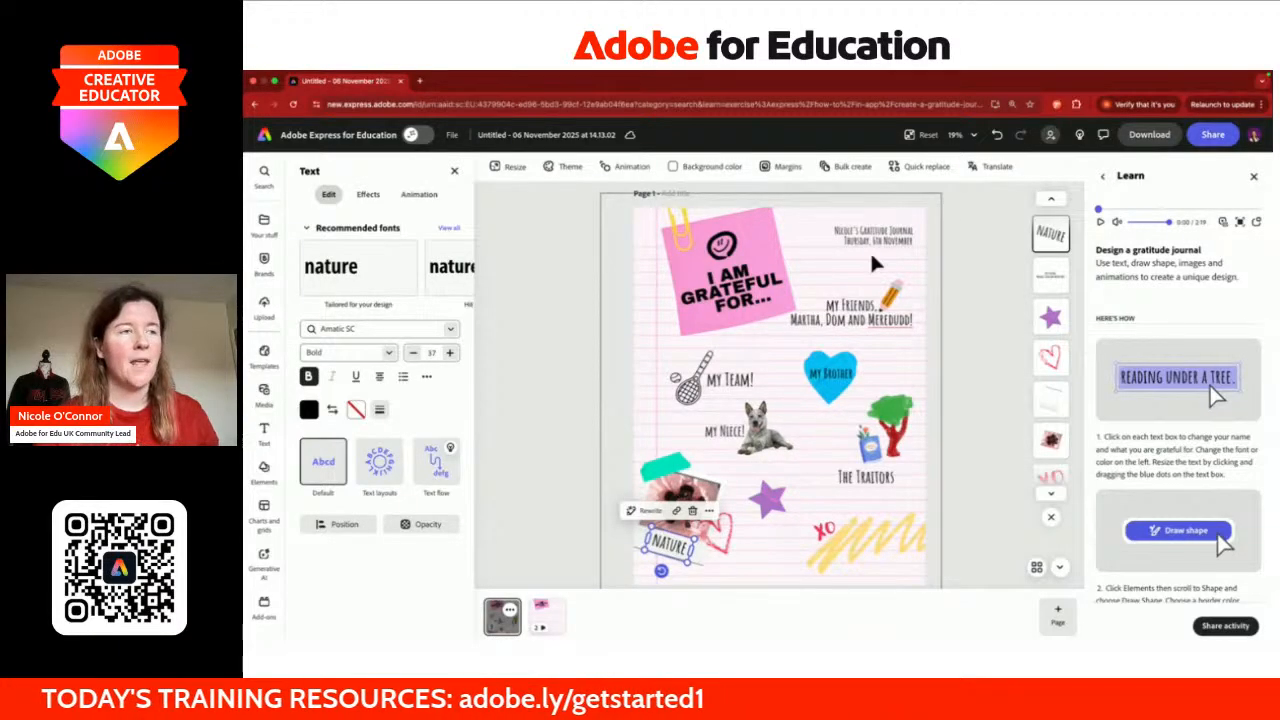
Step: Try several recommended fonts on the friends label and settle on Bahianita
{"action": "left_click", "coordinate": [826, 327]}
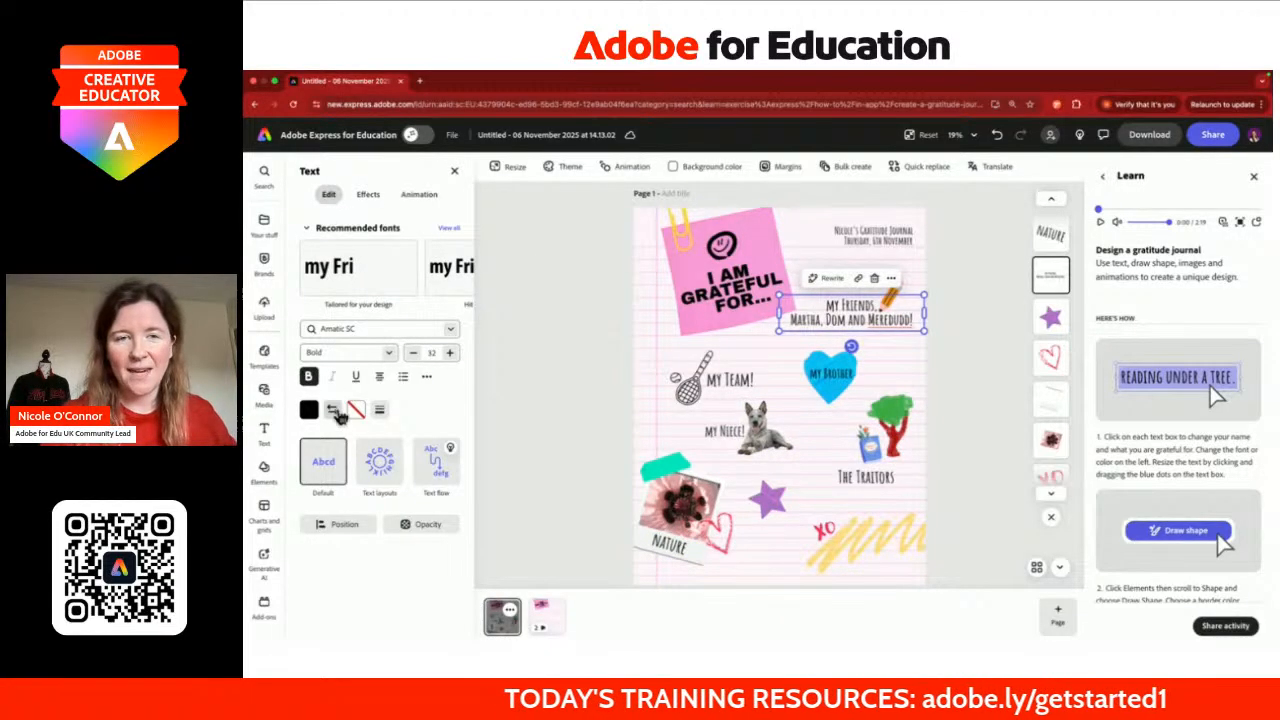
{"action": "scroll", "coordinate": [396, 282], "scroll_direction": "right", "scroll_amount": 3}
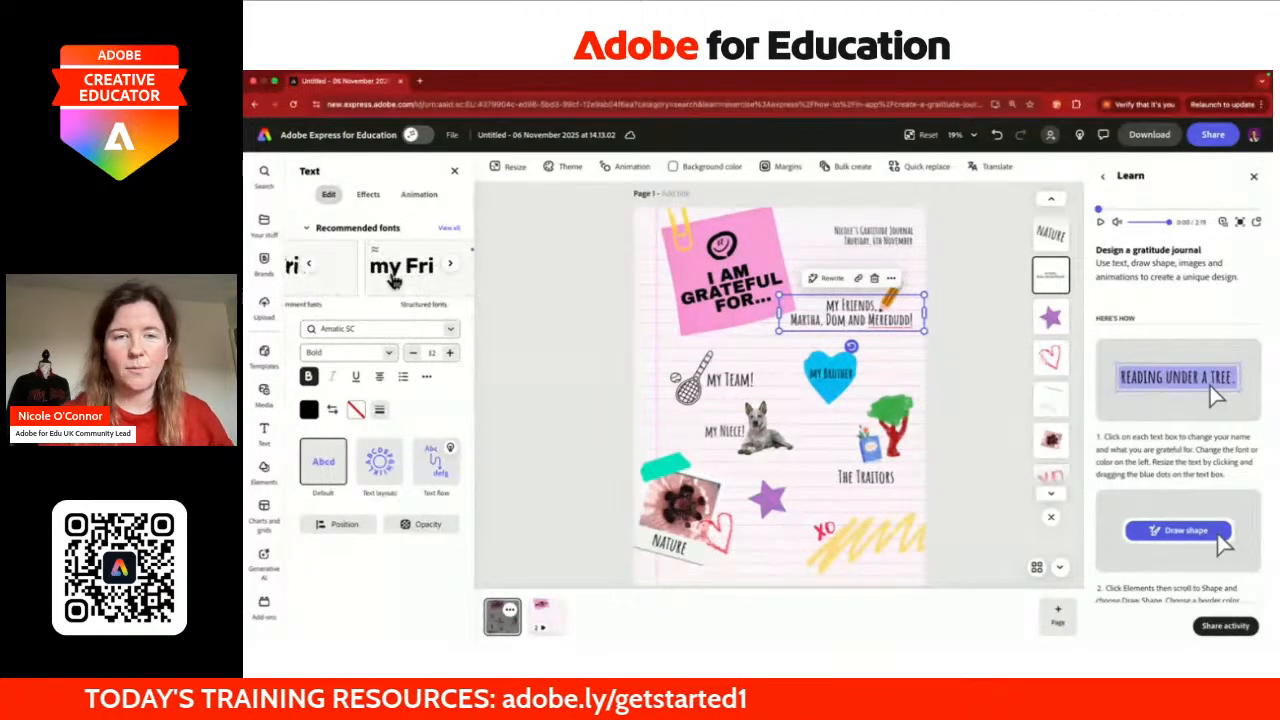
{"action": "left_click", "coordinate": [451, 331]}
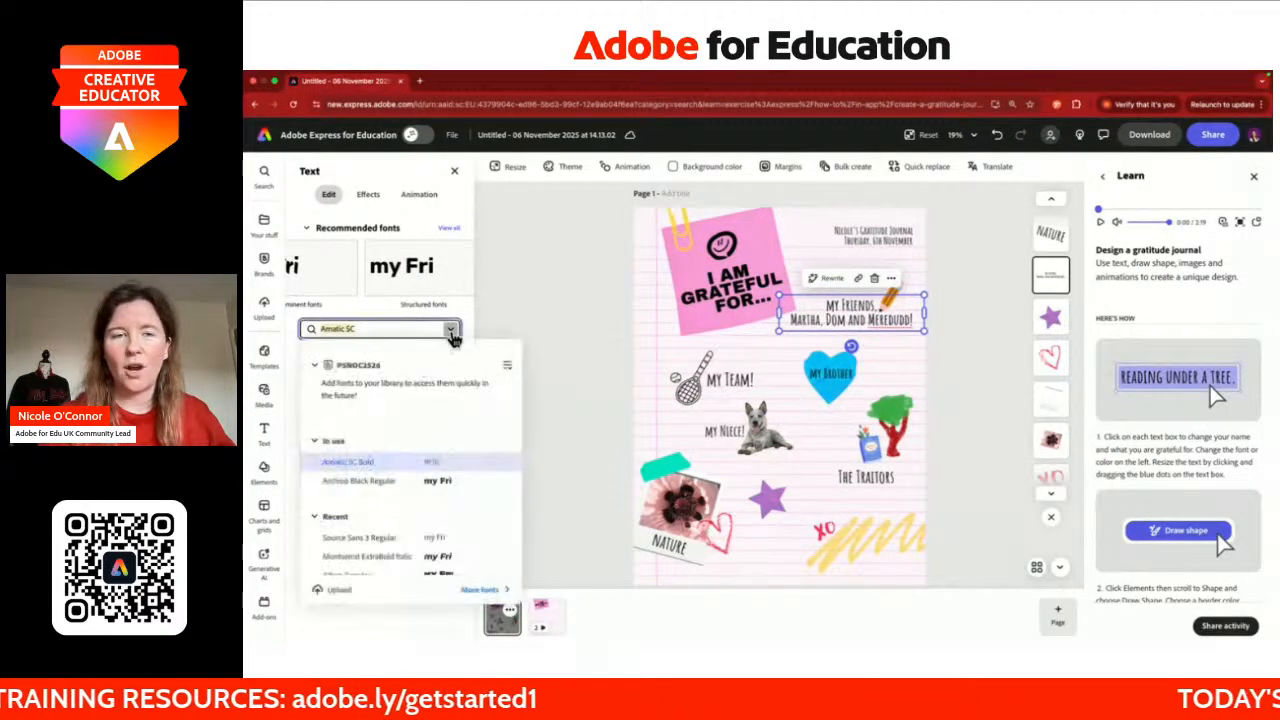
{"action": "scroll", "coordinate": [400, 488], "scroll_direction": "down", "scroll_amount": 3}
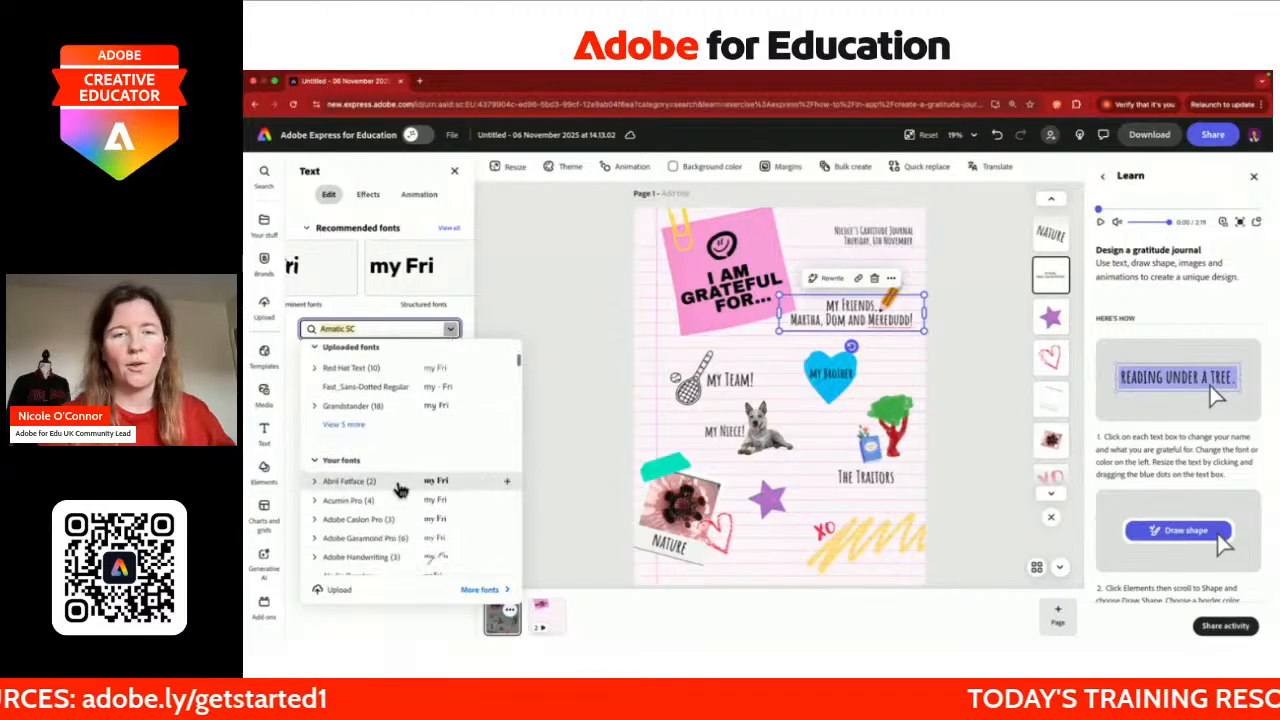
{"action": "left_click", "coordinate": [460, 318]}
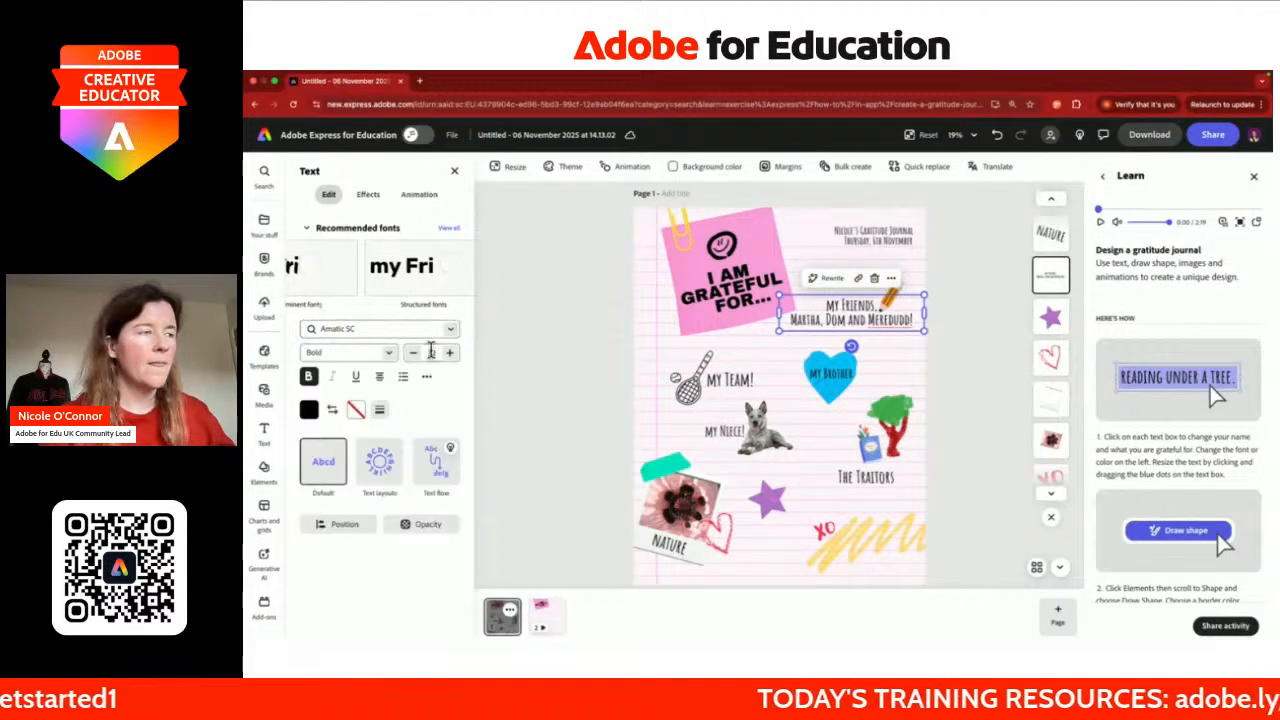
{"action": "scroll", "coordinate": [388, 281], "scroll_direction": "right", "scroll_amount": 1}
{"action": "left_click", "coordinate": [384, 278]}
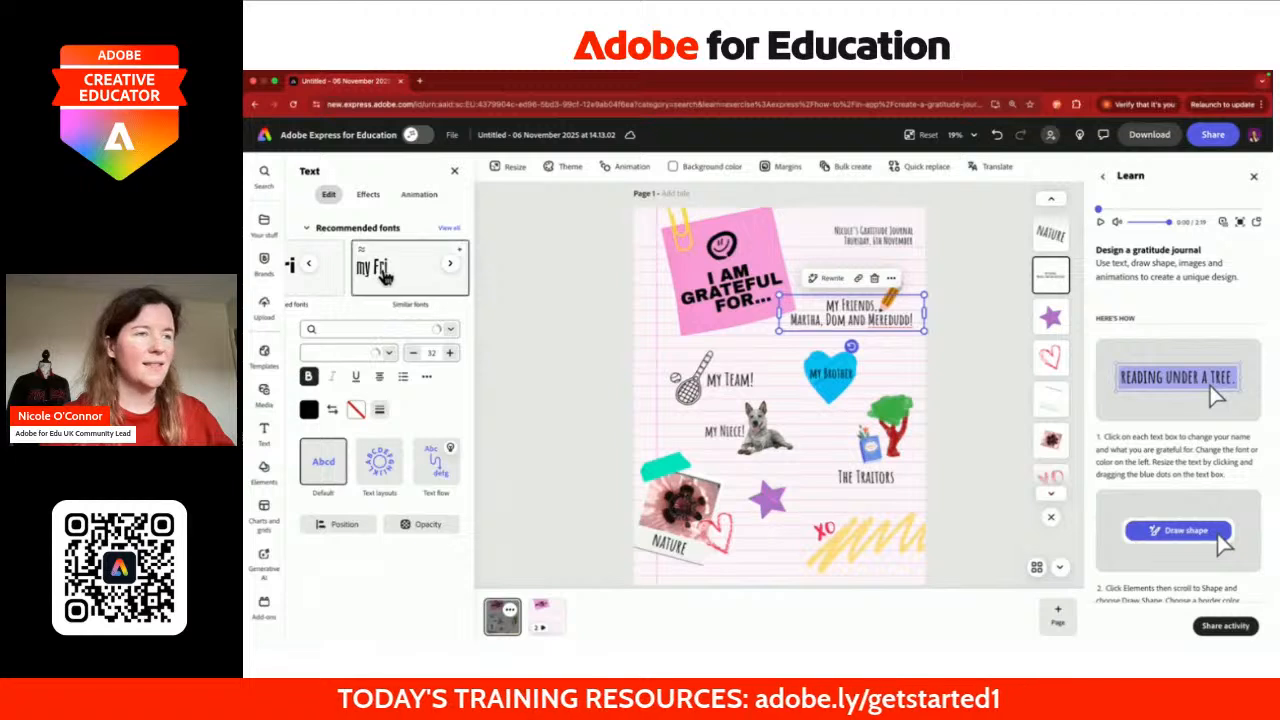
{"action": "scroll", "coordinate": [384, 278], "scroll_direction": "left", "scroll_amount": 1}
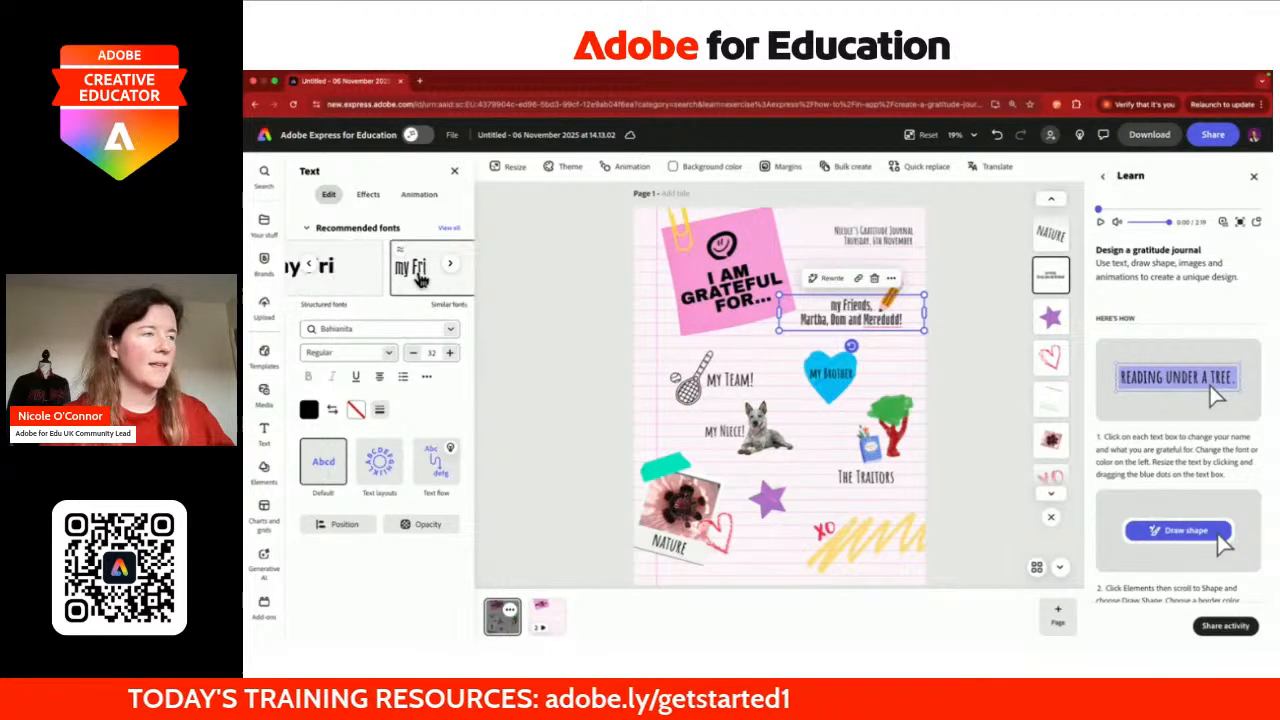
{"action": "left_click", "coordinate": [372, 278]}
{"action": "scroll", "coordinate": [373, 279], "scroll_direction": "right", "scroll_amount": 2}
{"action": "left_click", "coordinate": [372, 280]}
{"action": "scroll", "coordinate": [372, 280], "scroll_direction": "left", "scroll_amount": 1}
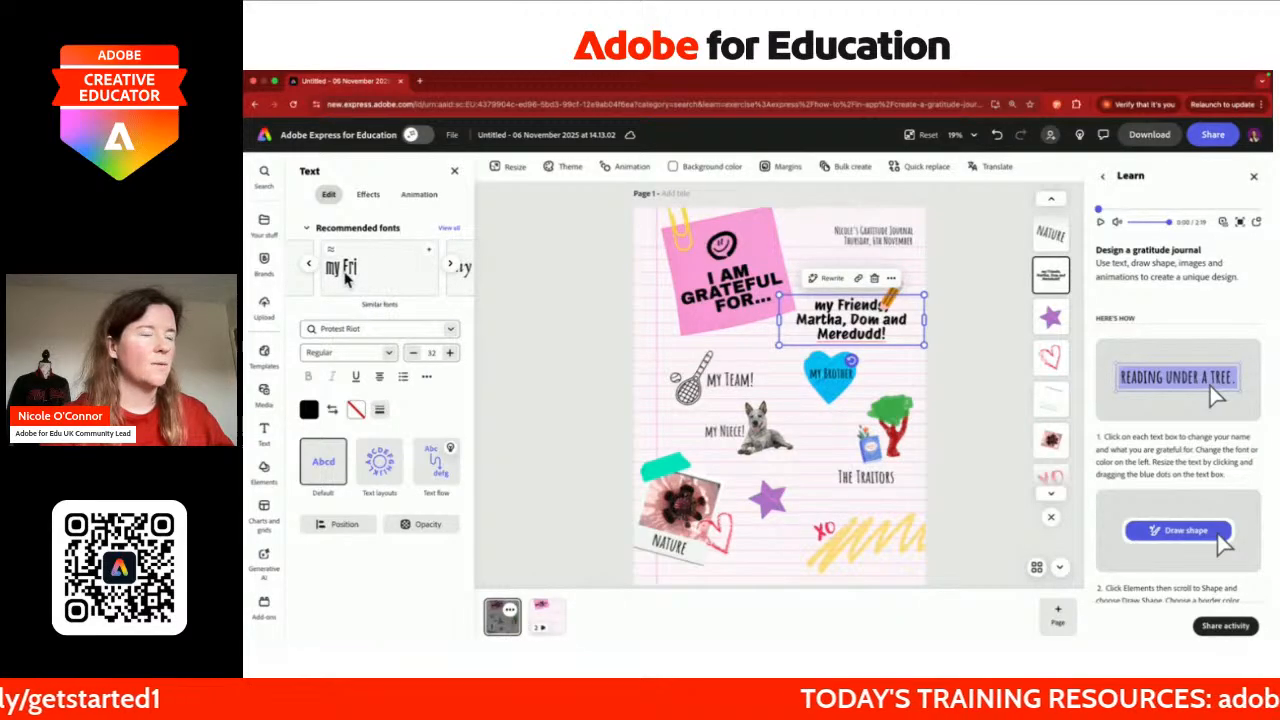
{"action": "left_click", "coordinate": [372, 276]}
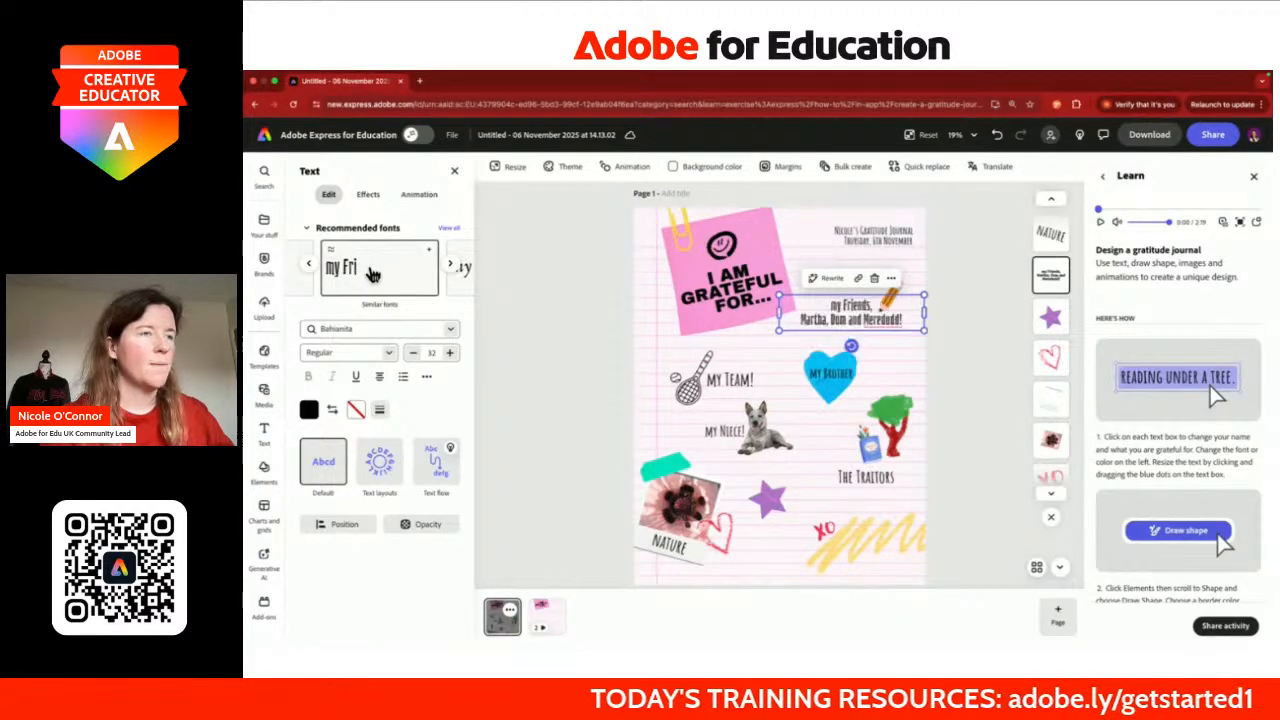
Step: Apply Bahianita to the 'My Team!' and 'My Niece!' labels
{"action": "left_click", "coordinate": [727, 384]}
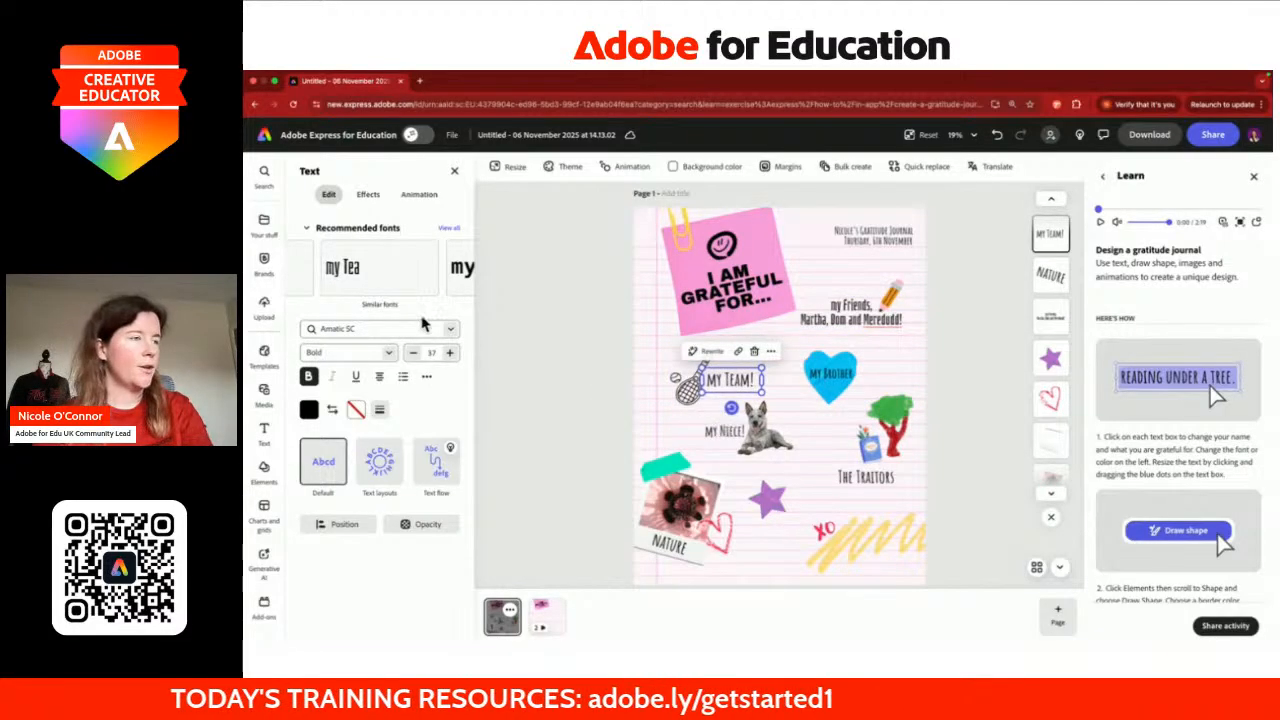
{"action": "left_click", "coordinate": [403, 282]}
{"action": "left_click", "coordinate": [723, 436]}
{"action": "left_click", "coordinate": [402, 277]}
{"action": "left_click", "coordinate": [866, 477]}
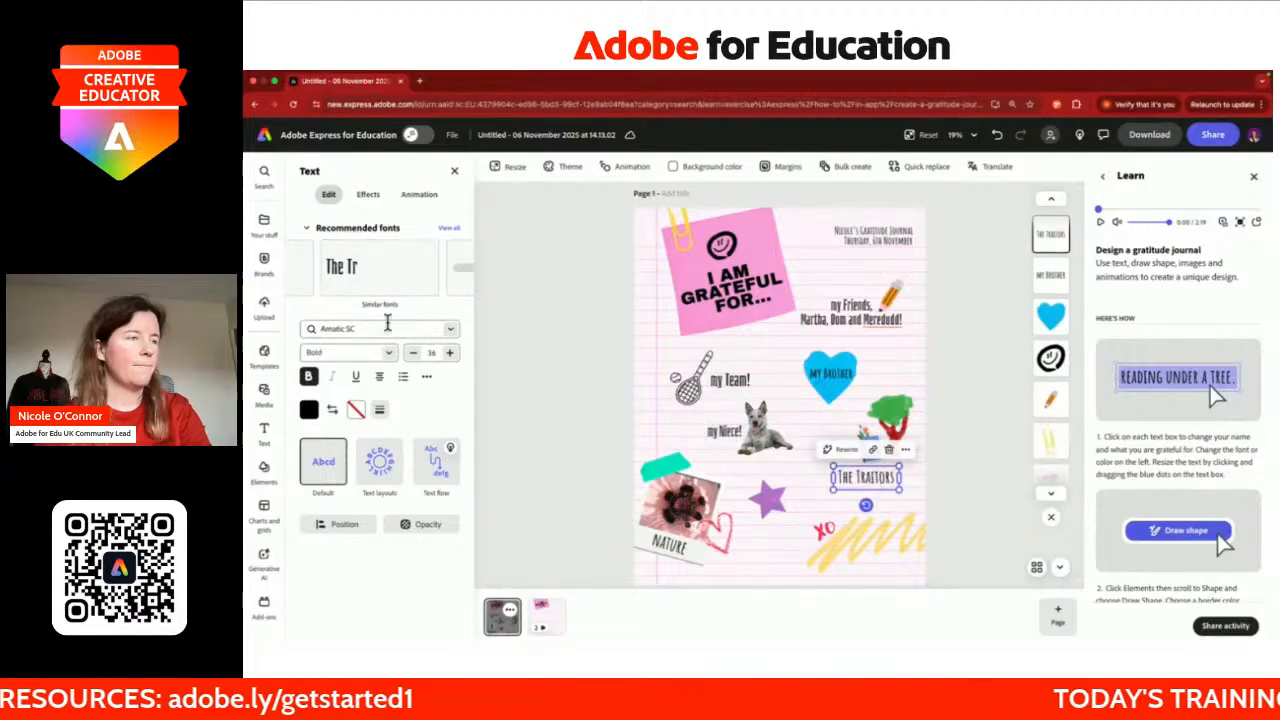
Step: Set the journal title in Bahianita Regular
{"action": "left_click", "coordinate": [866, 240]}
{"action": "left_click", "coordinate": [866, 230], "text": "shift"}
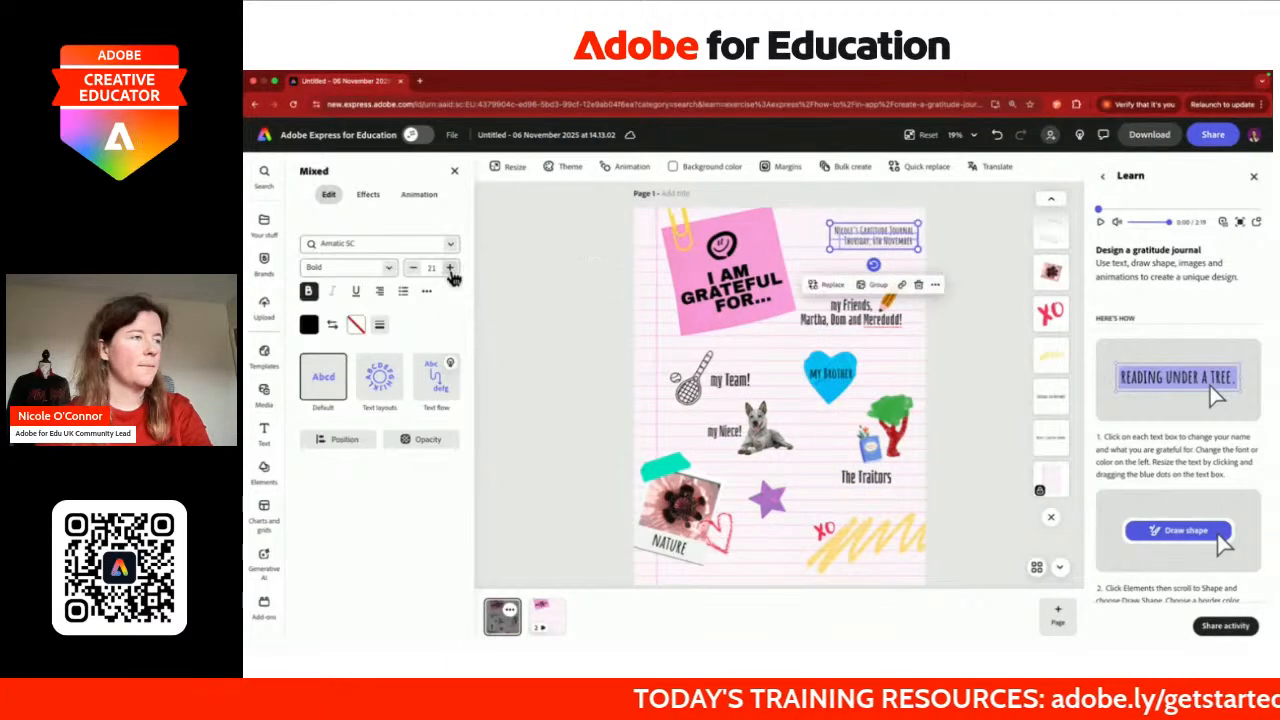
{"action": "left_click", "coordinate": [448, 244]}
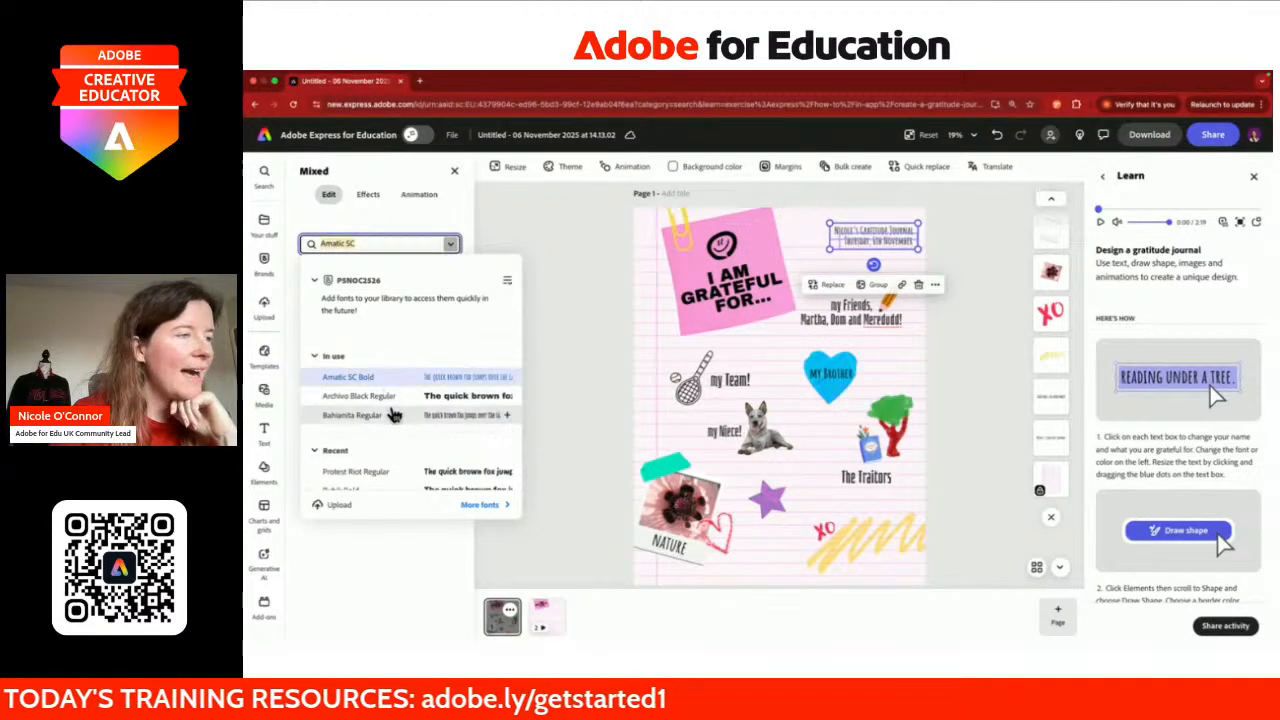
{"action": "left_click", "coordinate": [395, 417]}
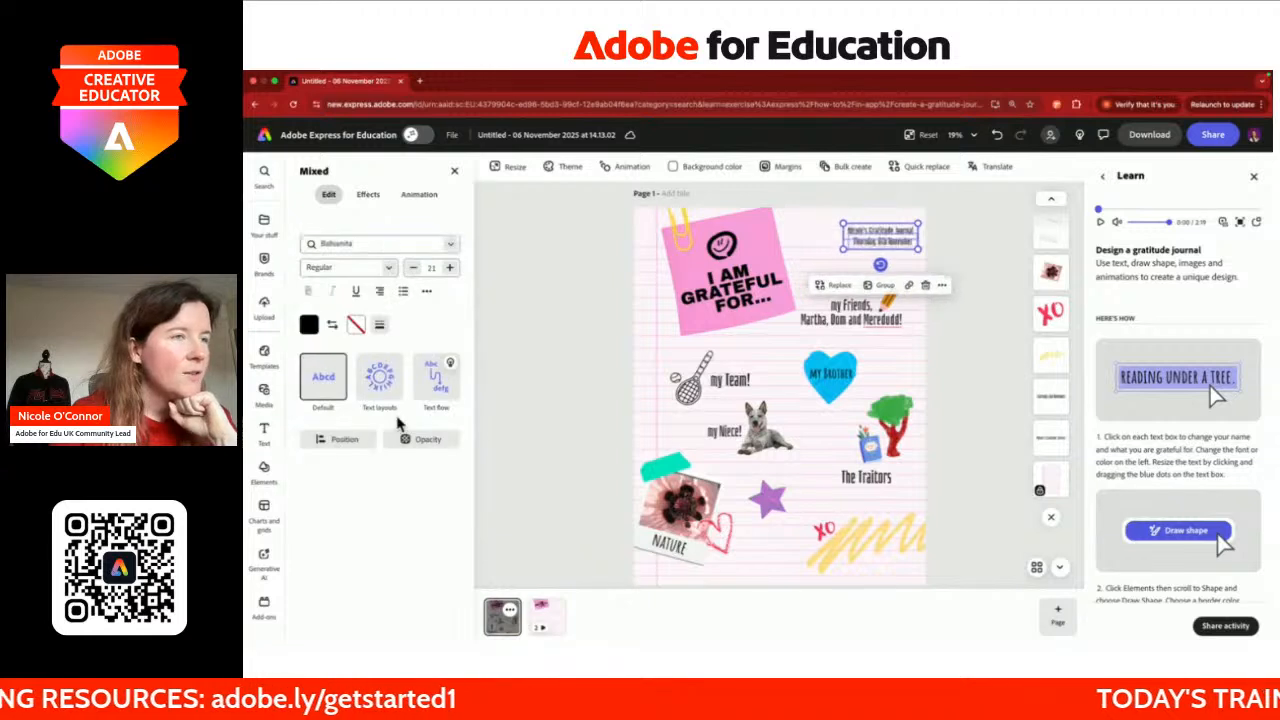
{"action": "left_click", "coordinate": [628, 368]}
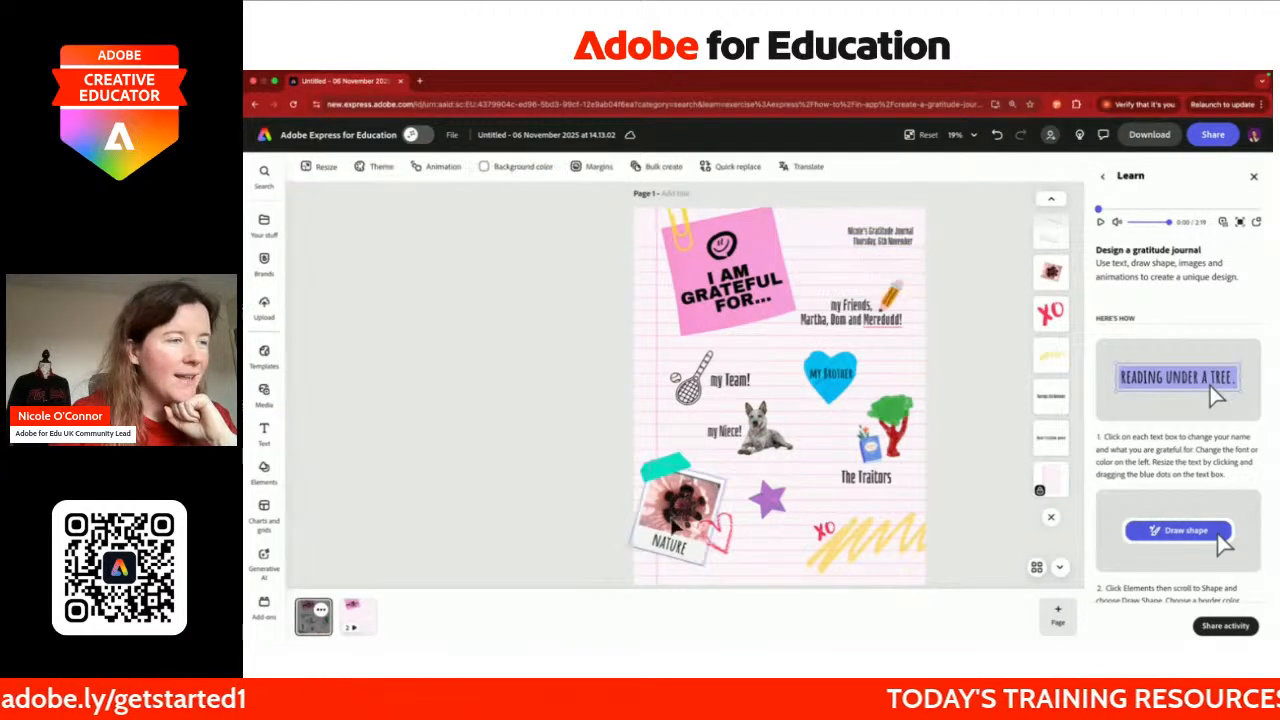
Step: Apply Bahianita to the NATURE caption
{"action": "left_click", "coordinate": [676, 552]}
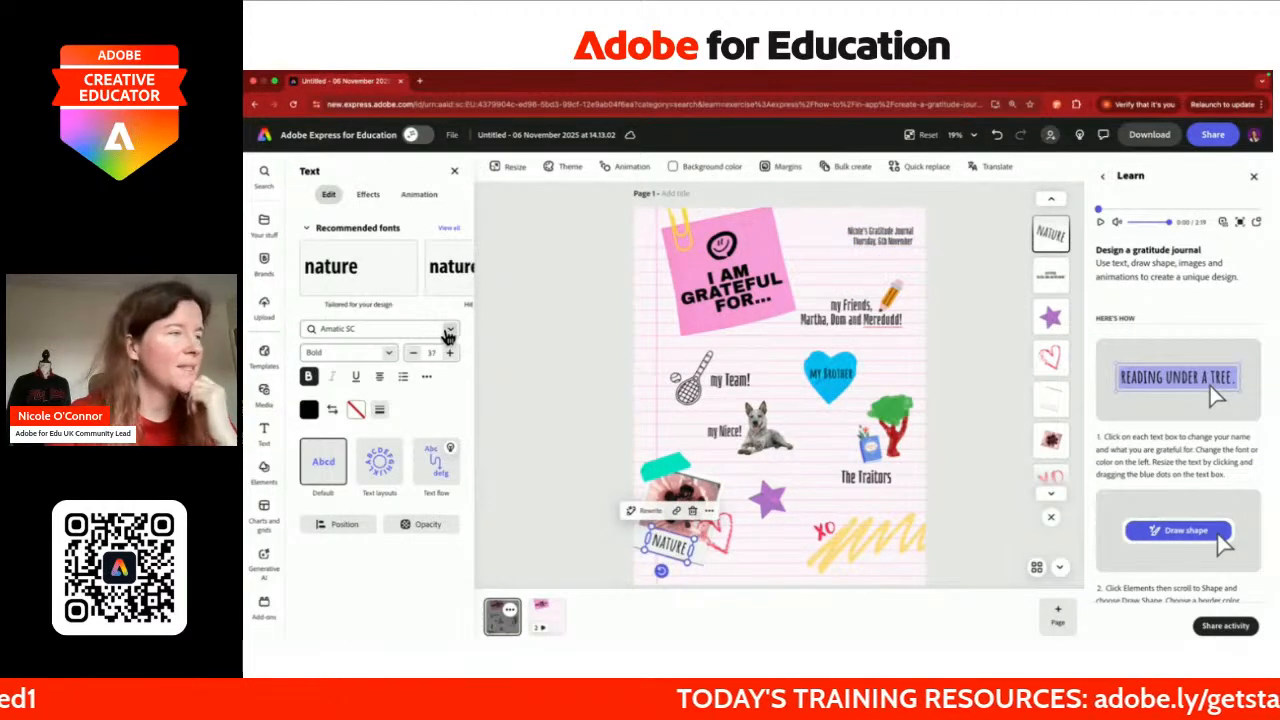
{"action": "left_click", "coordinate": [451, 331]}
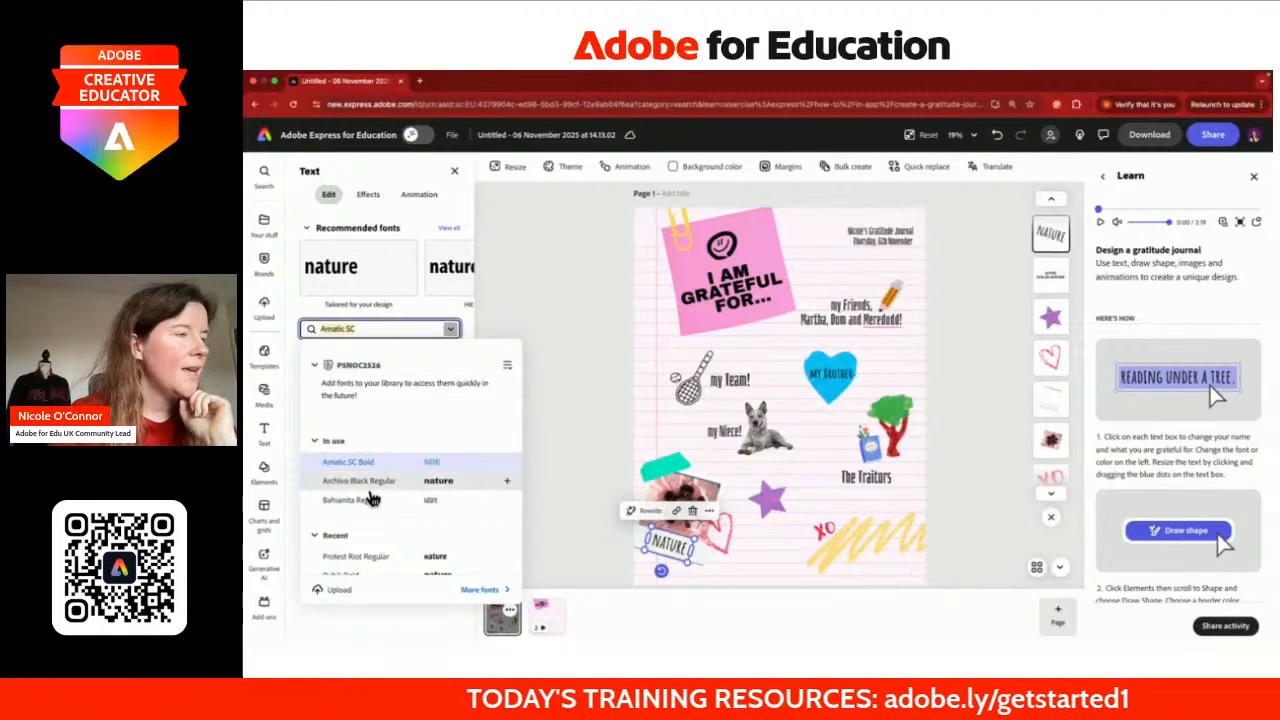
{"action": "left_click", "coordinate": [352, 500]}
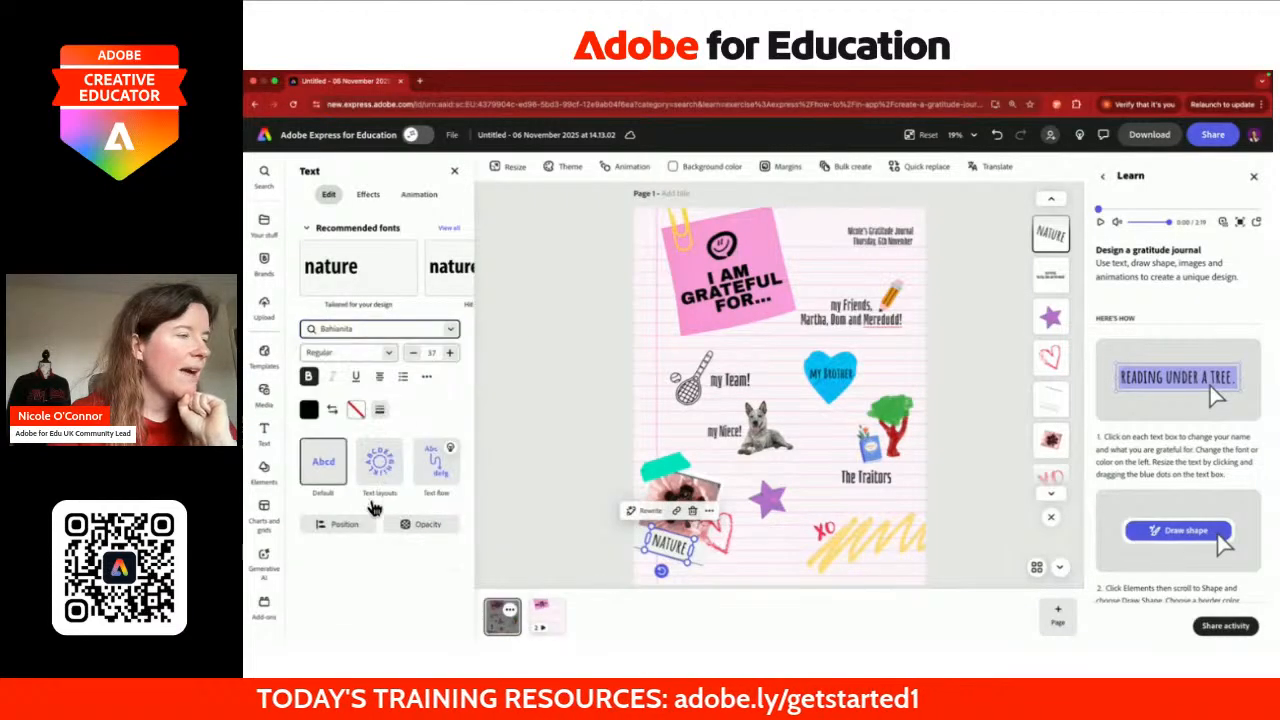
{"action": "left_click", "coordinate": [538, 430]}
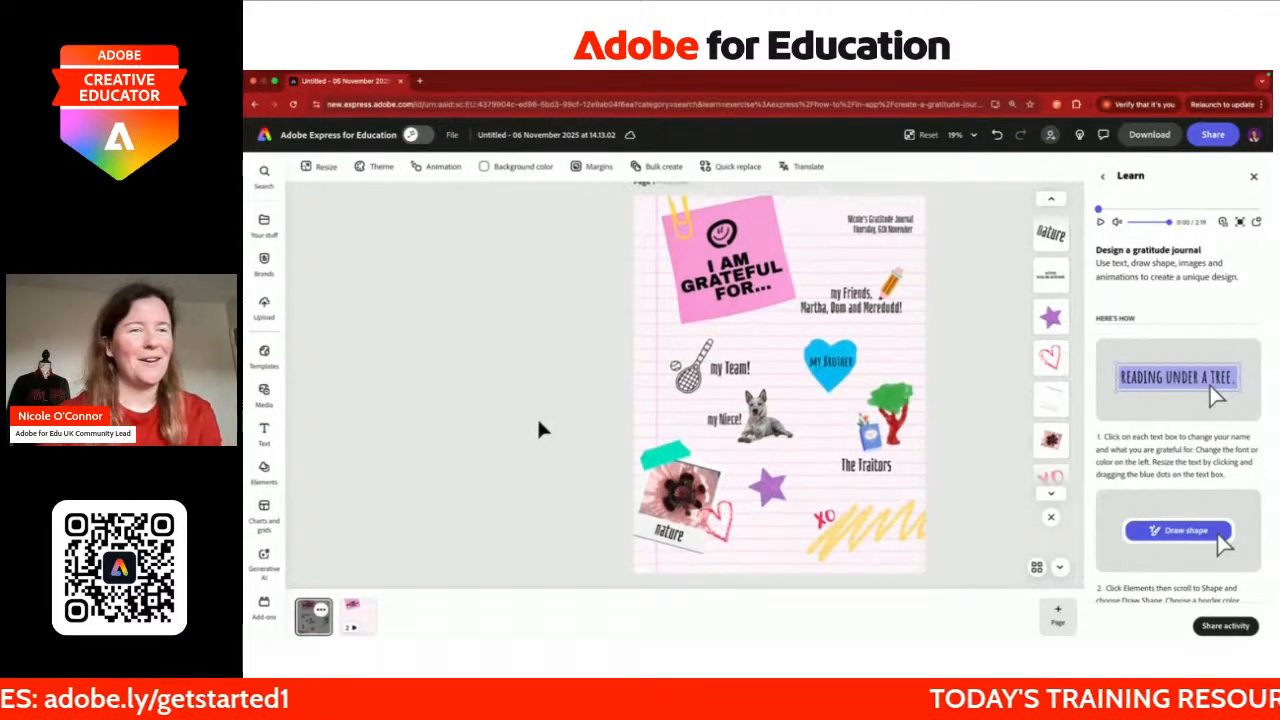
{"action": "scroll", "coordinate": [1160, 474], "scroll_direction": "down", "scroll_amount": 2}
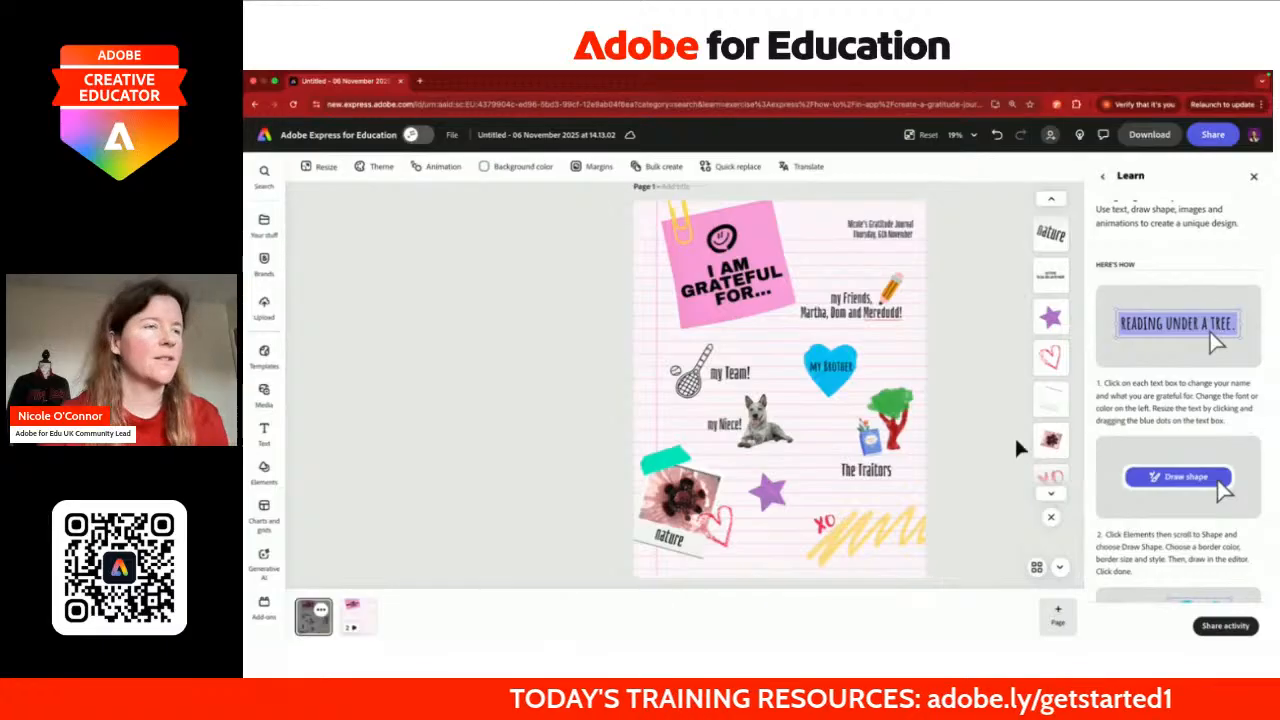
Step: Narrow the My Friends text box and enlarge and reposition the journal title
{"action": "left_click", "coordinate": [848, 316]}
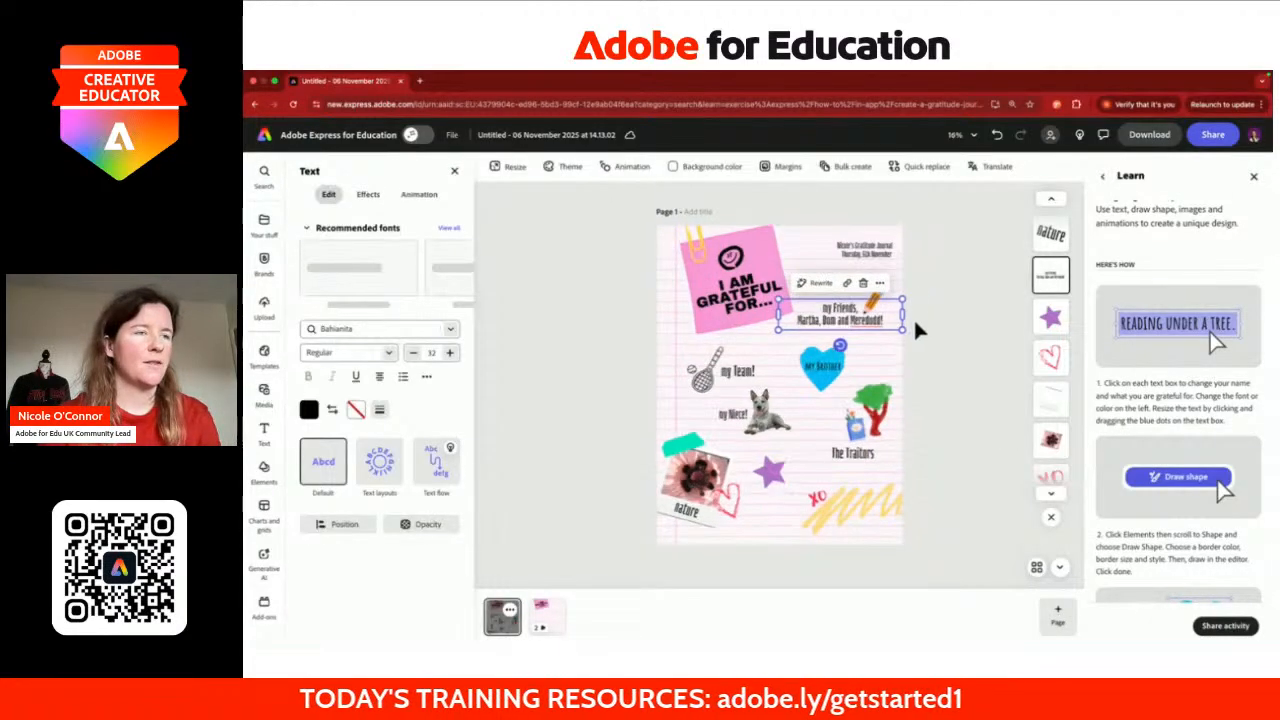
{"action": "left_click_drag", "start_coordinate": [903, 315], "coordinate": [896, 315]}
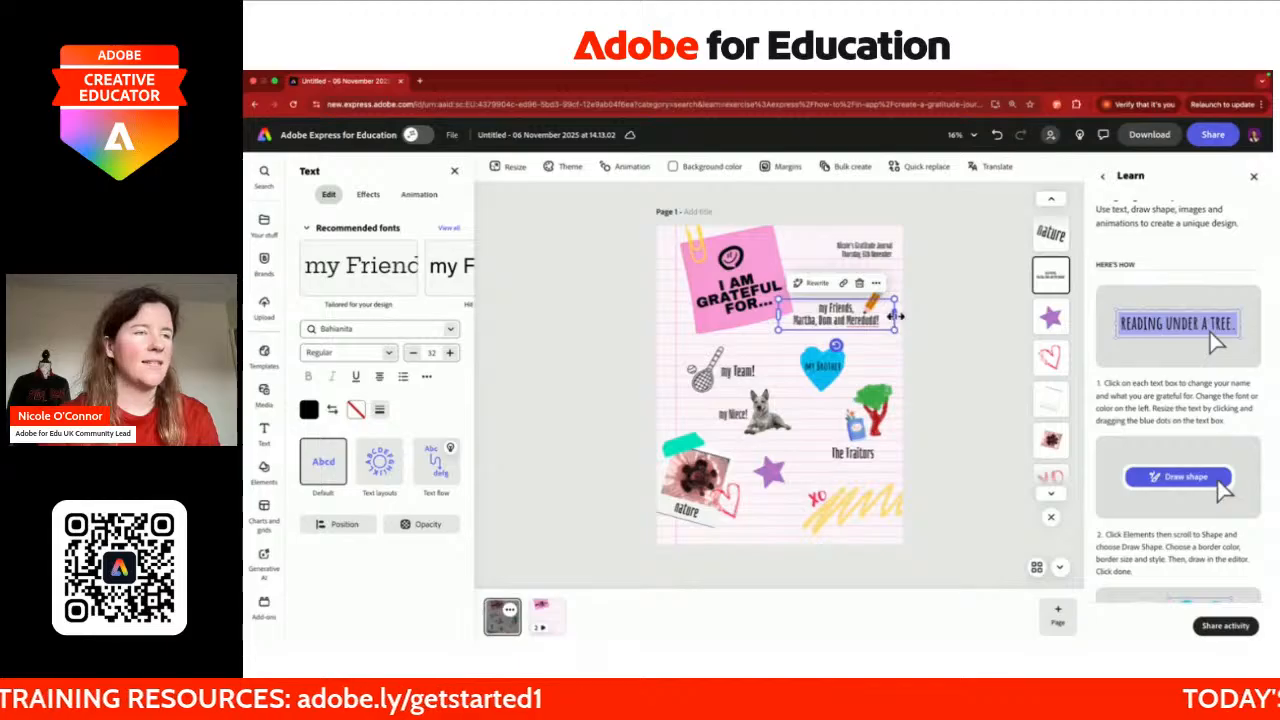
{"action": "left_click", "coordinate": [850, 249]}
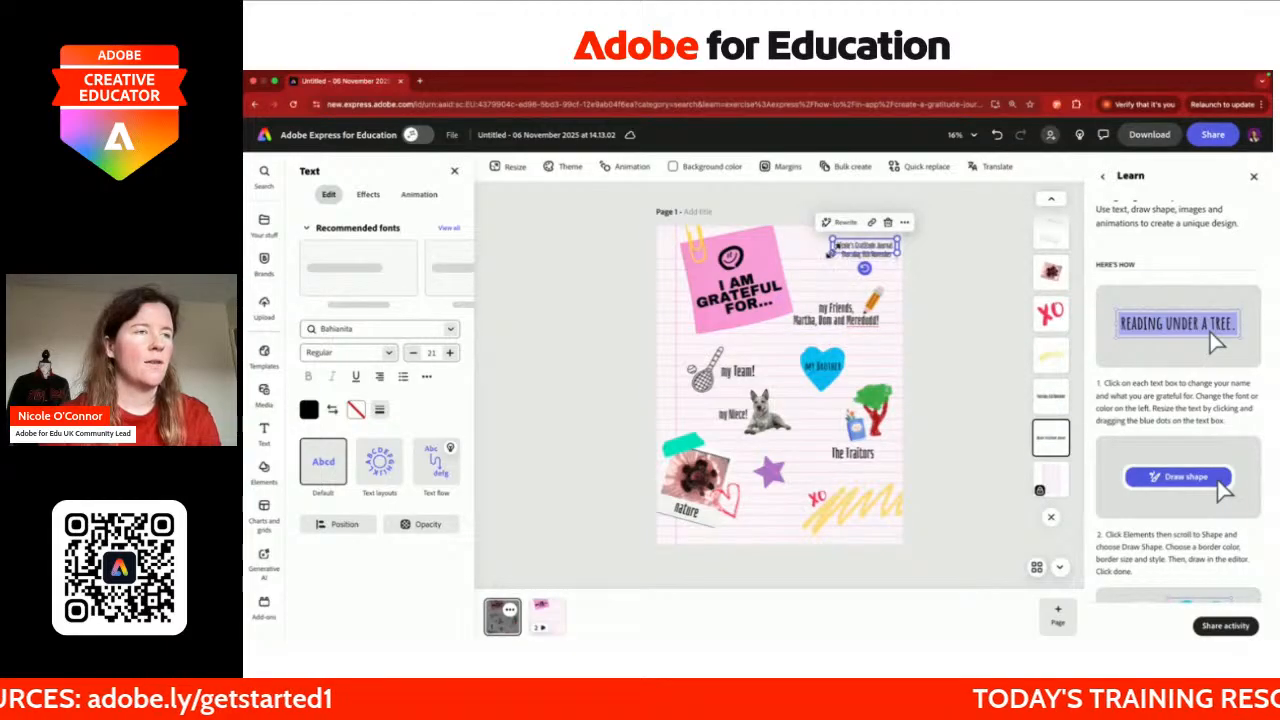
{"action": "mouse_move", "coordinate": [820, 252]}
{"action": "left_mouse_down"}
{"action": "mouse_move", "coordinate": [793, 261]}
{"action": "mouse_move", "coordinate": [831, 241]}
{"action": "left_mouse_up"}
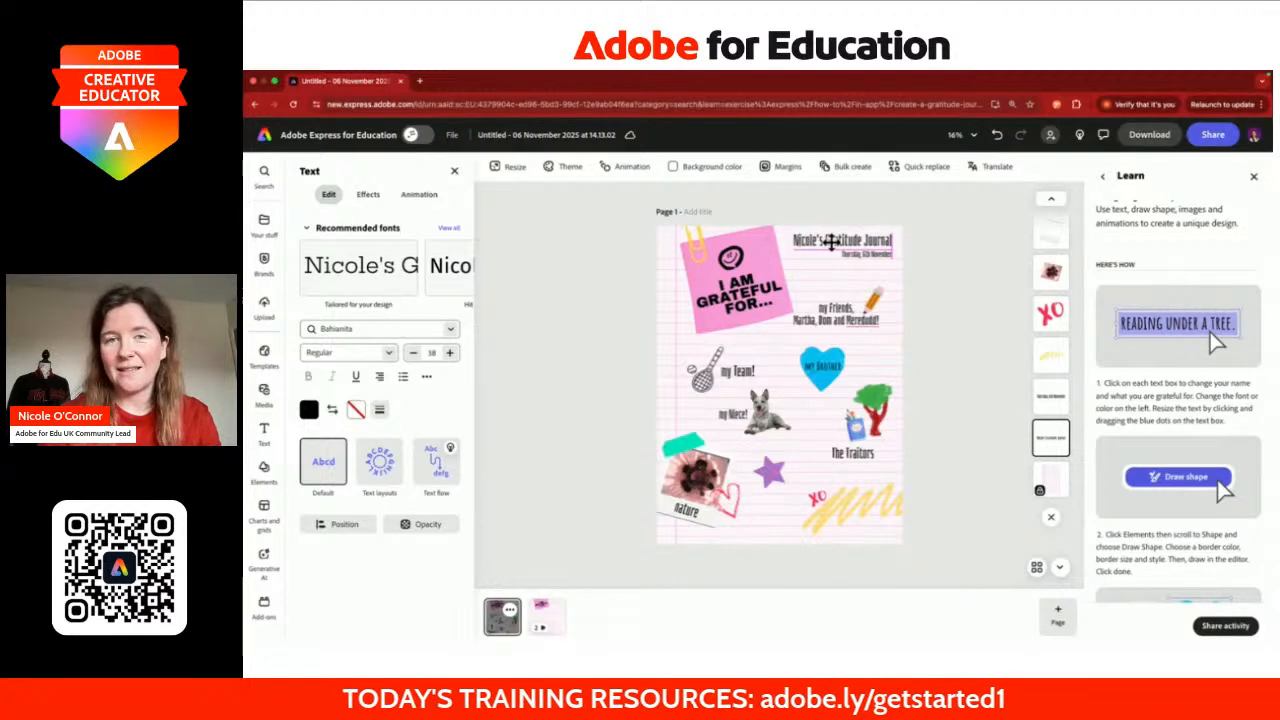
{"action": "scroll", "coordinate": [867, 247], "scroll_direction": "up", "scroll_amount": 5}
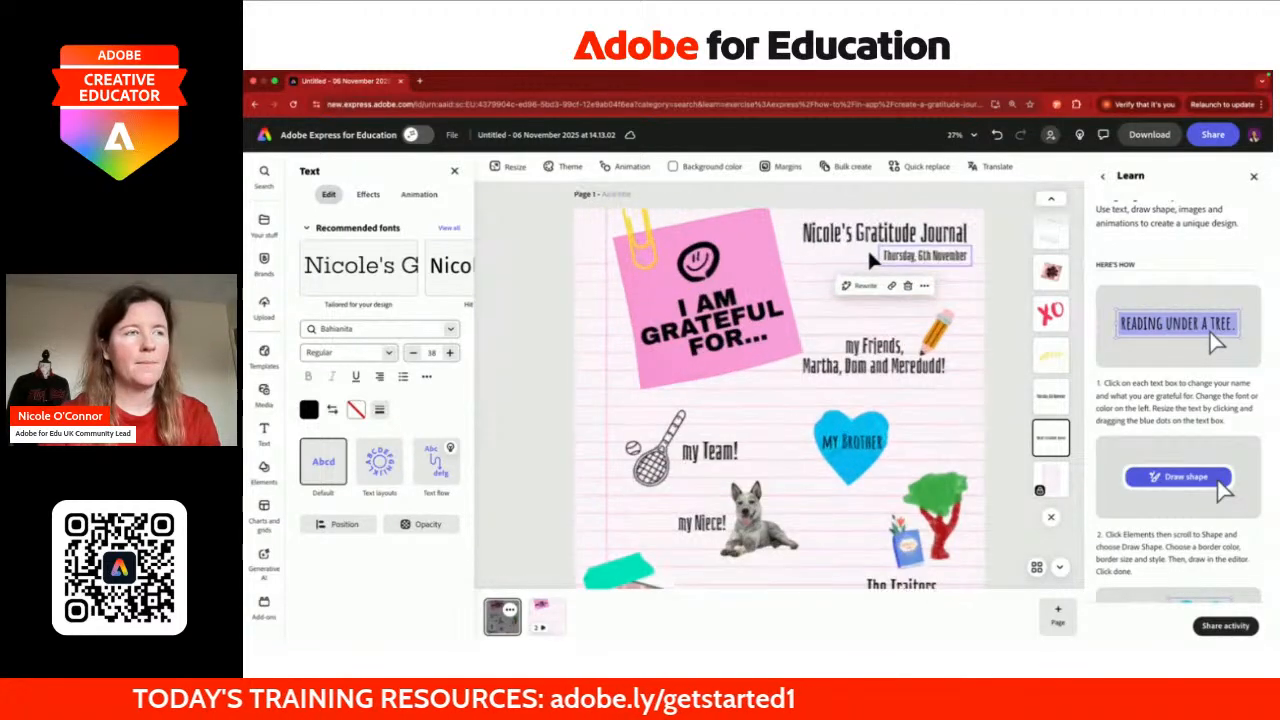
{"action": "mouse_move", "coordinate": [865, 279]}
{"action": "left_mouse_down"}
{"action": "mouse_move", "coordinate": [849, 276]}
{"action": "mouse_move", "coordinate": [866, 285]}
{"action": "left_mouse_up"}
Step: Review the rest of the page and bring up the Elements library
{"action": "scroll", "coordinate": [866, 284], "scroll_direction": "down", "scroll_amount": 5}
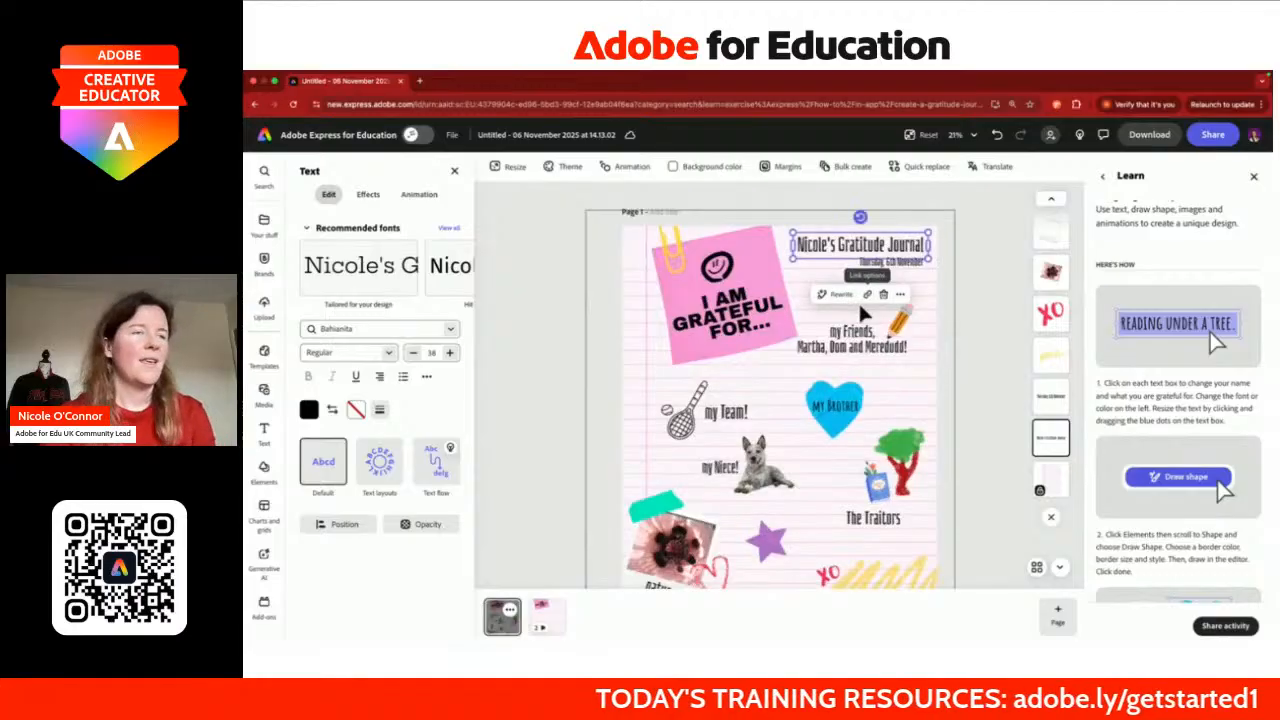
{"action": "scroll", "coordinate": [858, 300], "scroll_direction": "down", "scroll_amount": 2}
{"action": "scroll", "coordinate": [1175, 430], "scroll_direction": "down", "scroll_amount": 2}
{"action": "scroll", "coordinate": [1175, 430], "scroll_direction": "down", "scroll_amount": 1}
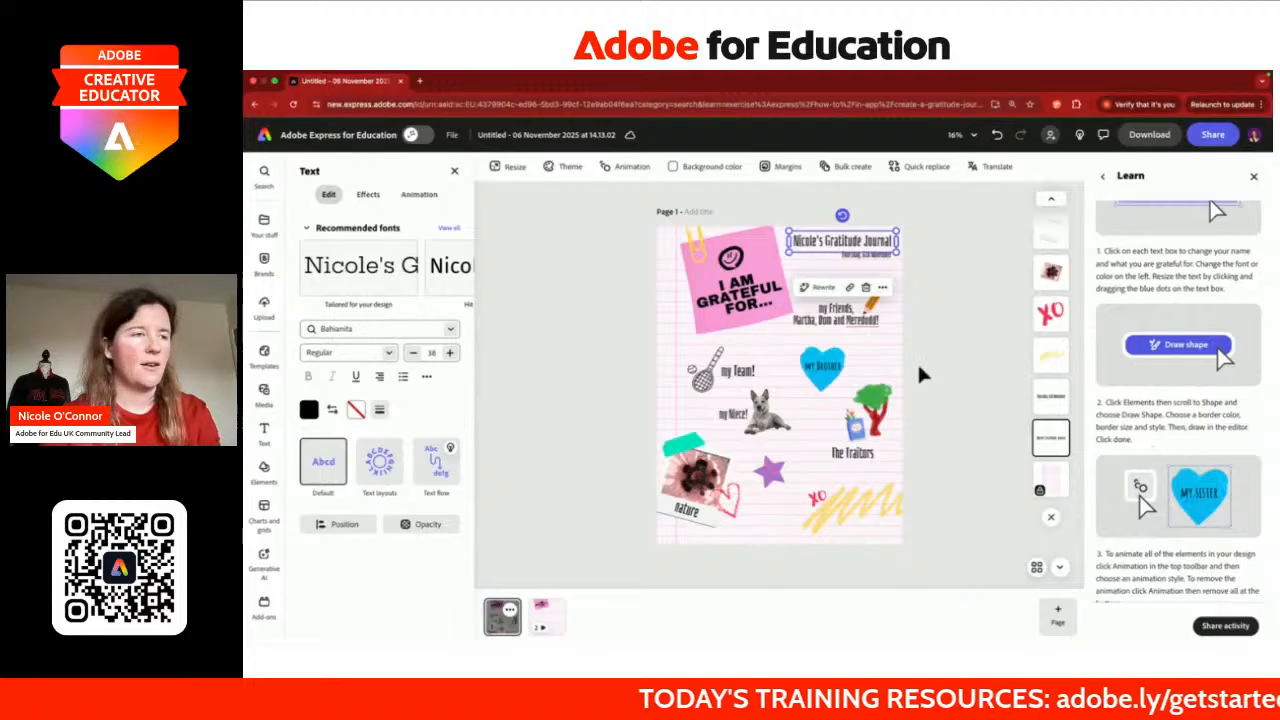
{"action": "scroll", "coordinate": [927, 367], "scroll_direction": "up", "scroll_amount": 3}
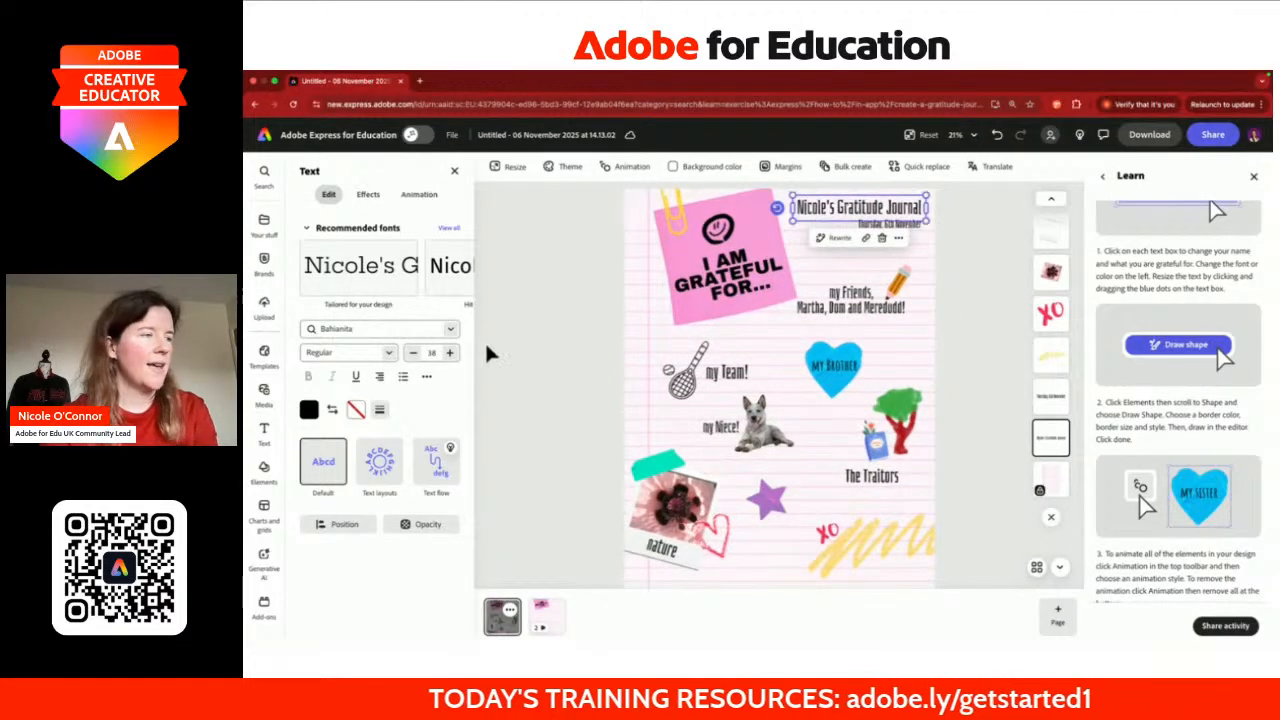
{"action": "left_click", "coordinate": [264, 470]}
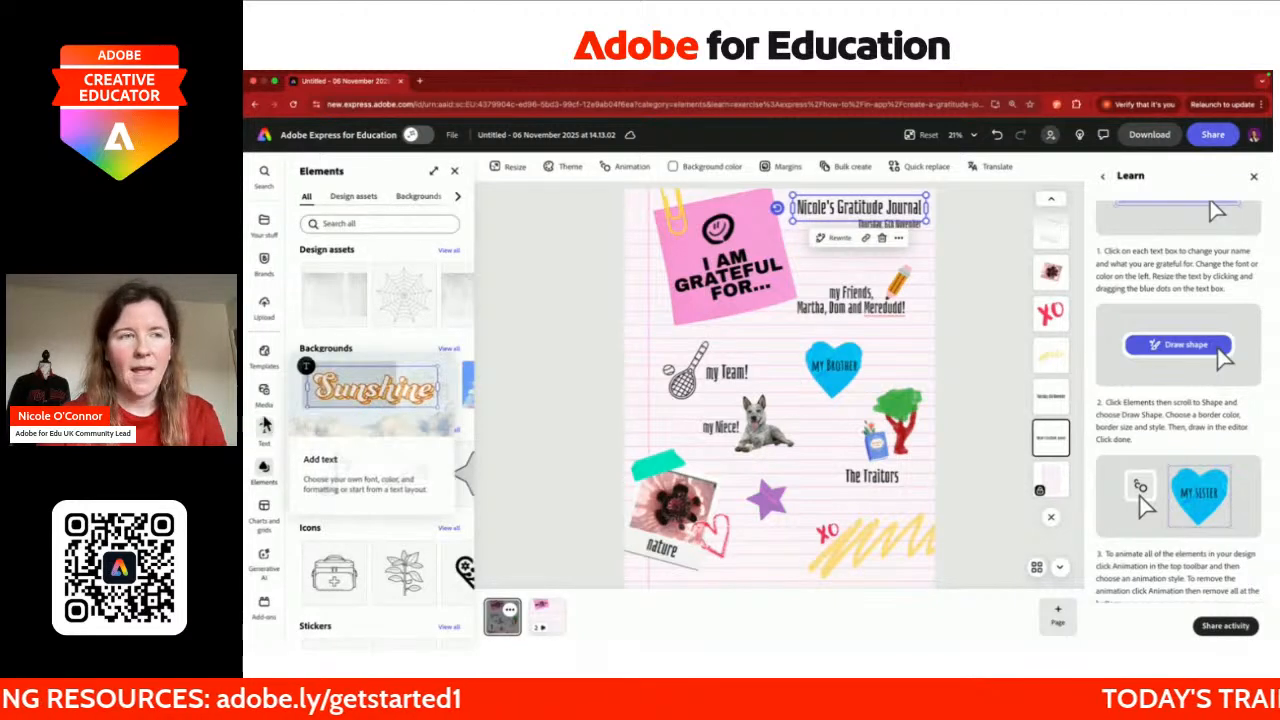
Step: Go to the Shapes category in Elements and start the Draw shape tool
{"action": "scroll", "coordinate": [375, 198], "scroll_direction": "right", "scroll_amount": 5}
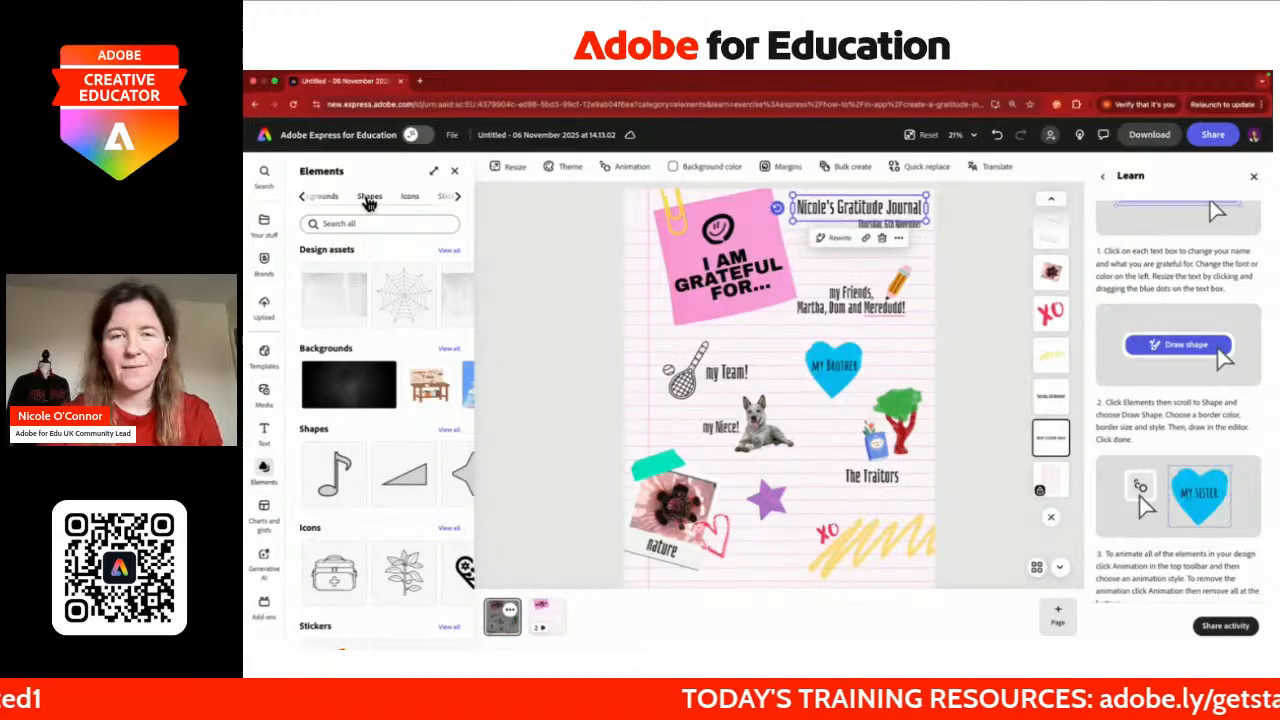
{"action": "left_click", "coordinate": [369, 198]}
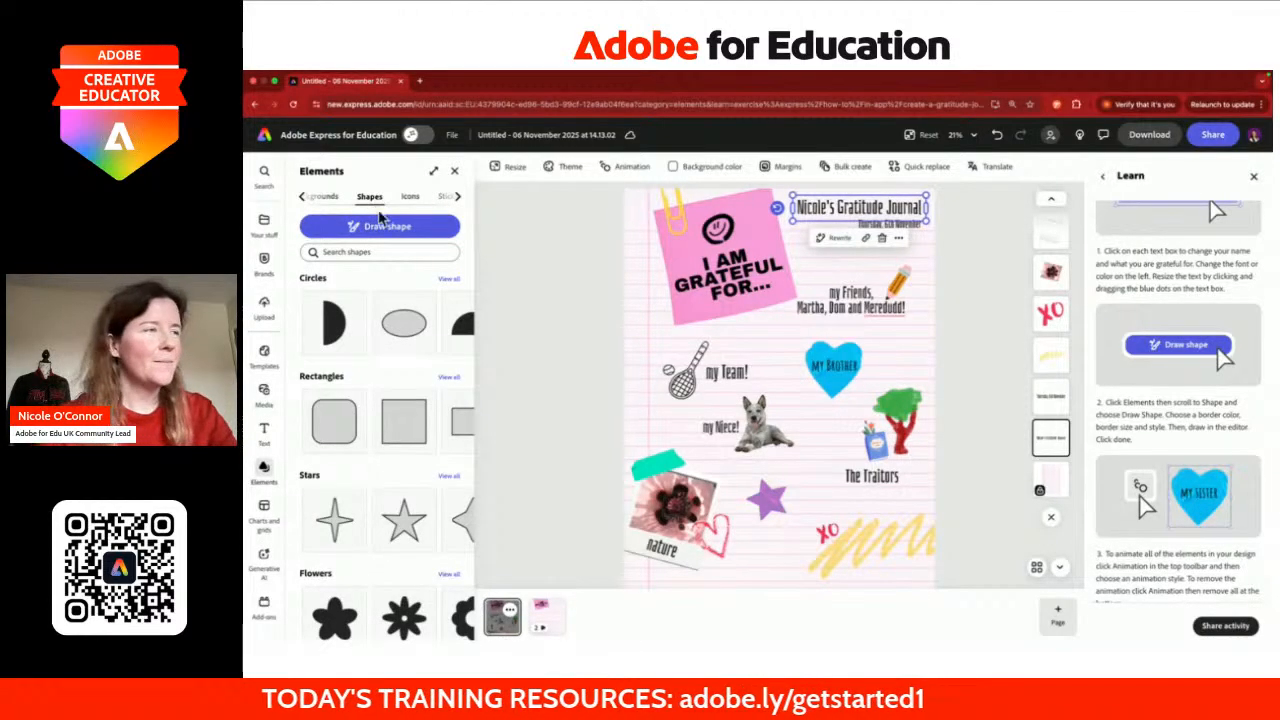
{"action": "left_click", "coordinate": [388, 230]}
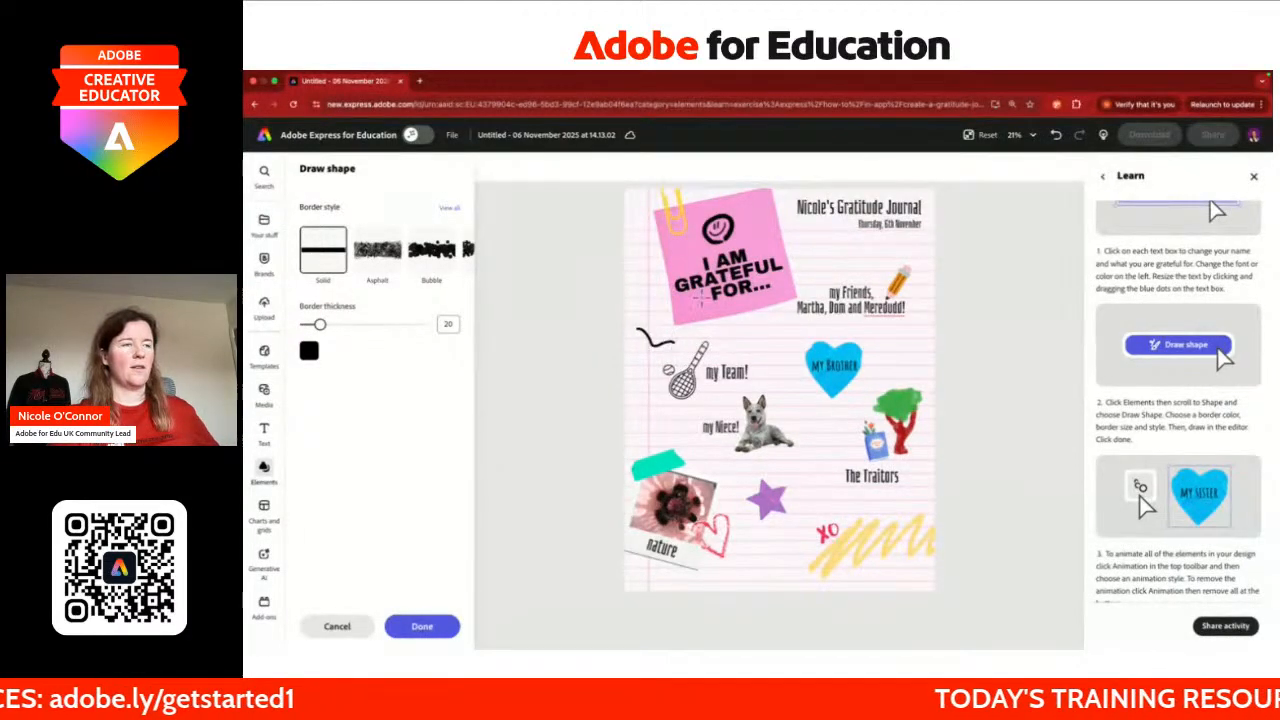
Step: Undo the test squiggle and draw a Bubble-style star, thickness 30, beside the title
{"action": "left_click", "coordinate": [1057, 138]}
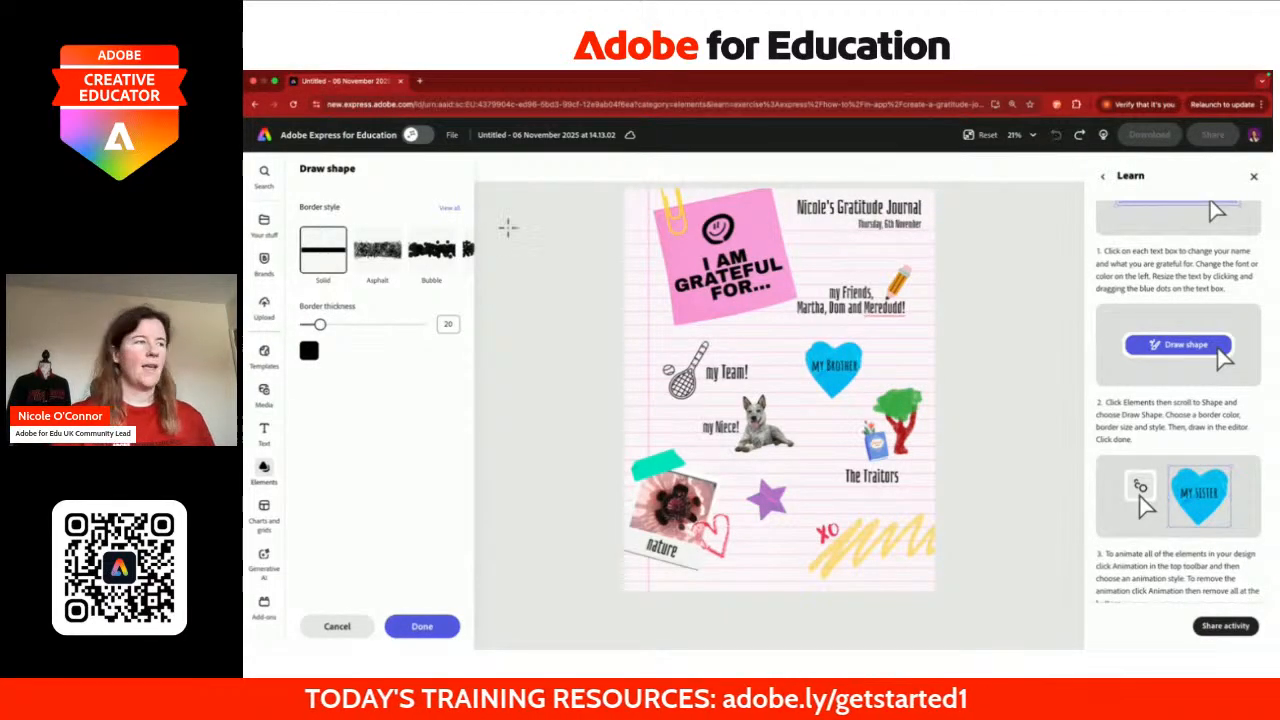
{"action": "scroll", "coordinate": [380, 263], "scroll_direction": "right", "scroll_amount": 5}
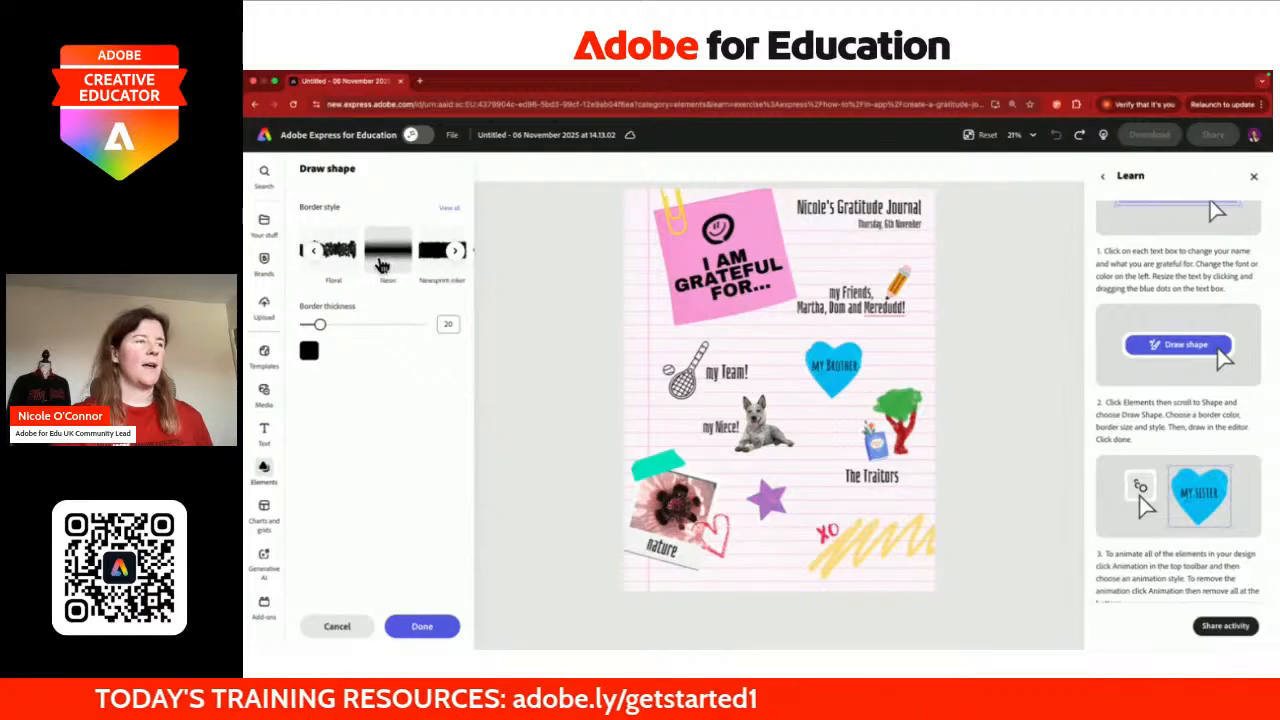
{"action": "scroll", "coordinate": [380, 263], "scroll_direction": "right", "scroll_amount": 5}
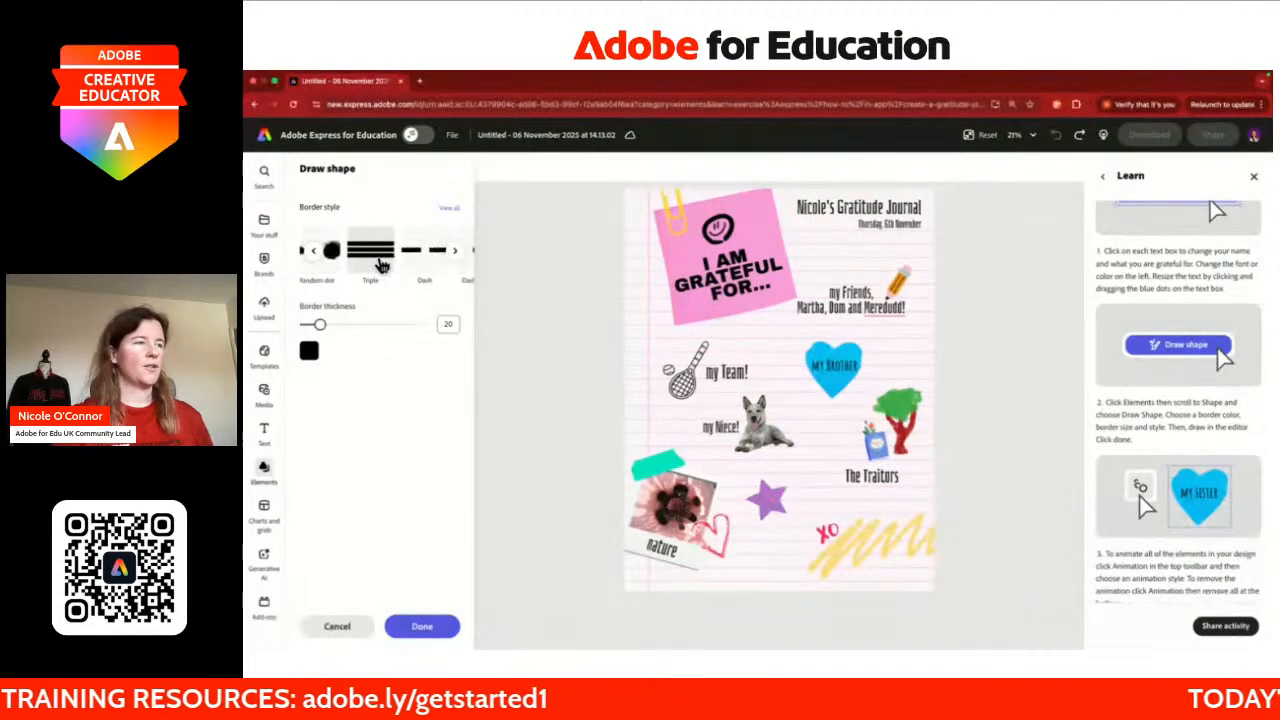
{"action": "scroll", "coordinate": [380, 263], "scroll_direction": "left", "scroll_amount": 10}
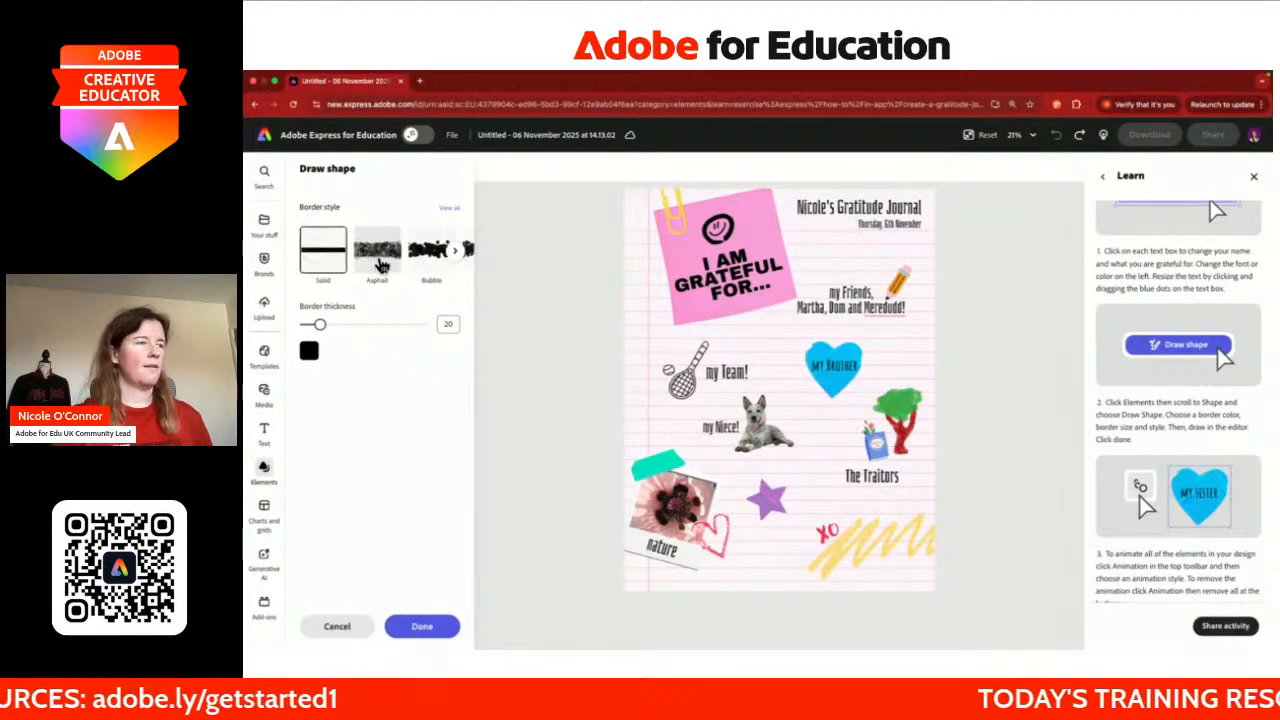
{"action": "scroll", "coordinate": [380, 263], "scroll_direction": "right", "scroll_amount": 2}
{"action": "left_click", "coordinate": [382, 258]}
{"action": "scroll", "coordinate": [397, 265], "scroll_direction": "right", "scroll_amount": 2}
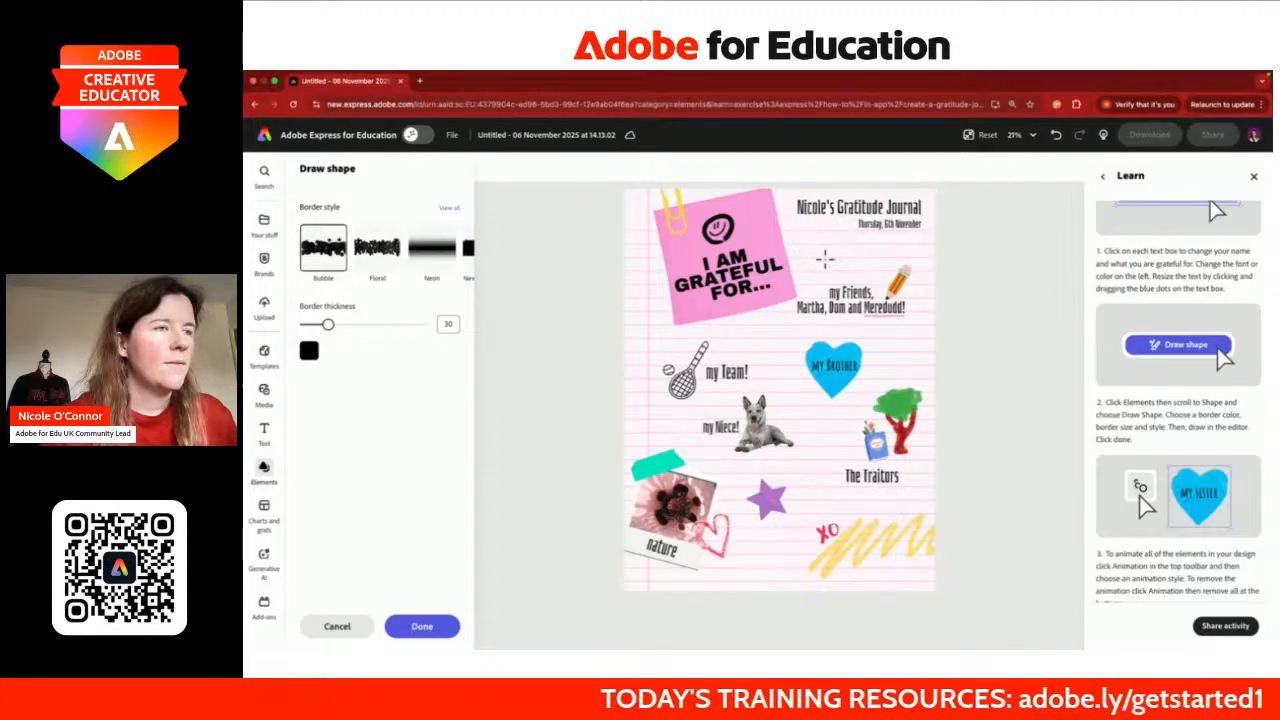
{"action": "mouse_move", "coordinate": [826, 259]}
{"action": "left_mouse_down"}
{"action": "mouse_move", "coordinate": [796, 243]}
{"action": "mouse_move", "coordinate": [827, 232]}
{"action": "mouse_move", "coordinate": [799, 246]}
{"action": "mouse_move", "coordinate": [812, 266]}
{"action": "mouse_move", "coordinate": [821, 238]}
{"action": "mouse_move", "coordinate": [799, 229]}
{"action": "mouse_move", "coordinate": [832, 257]}
{"action": "left_mouse_up"}
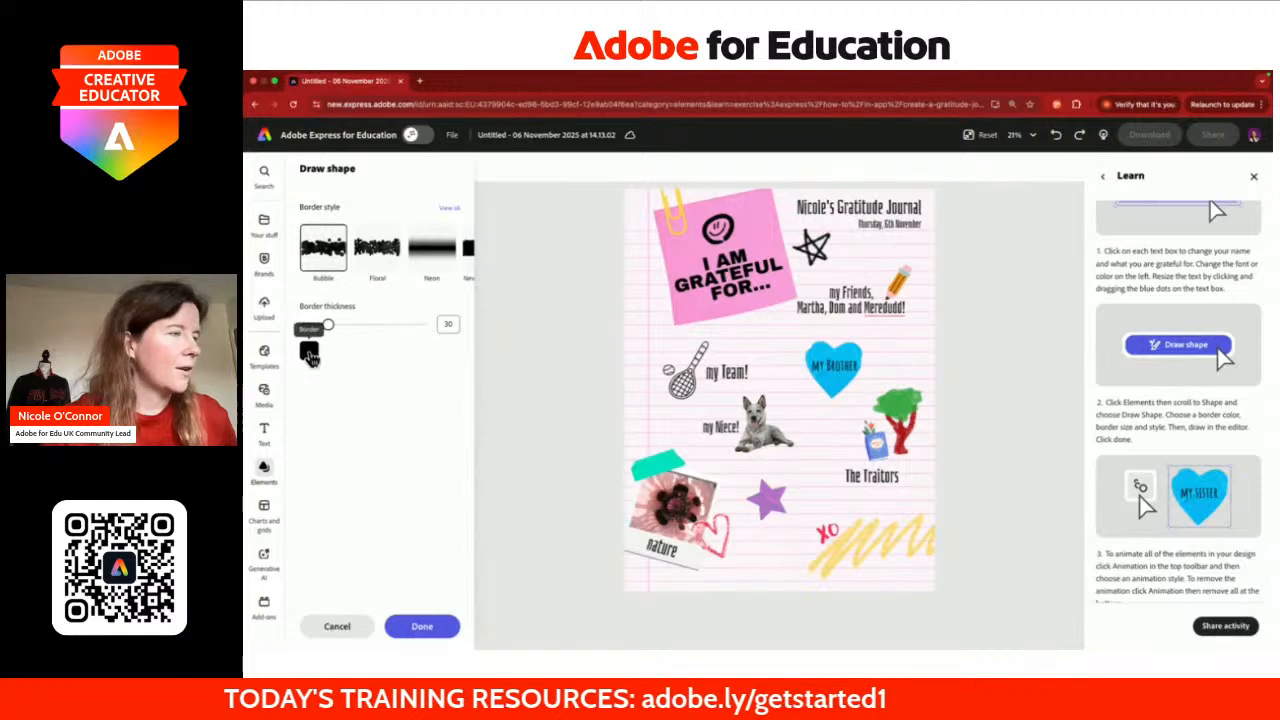
Step: Switch the border colour to green and draw a smiley beside the heart, then confirm
{"action": "left_click", "coordinate": [309, 350]}
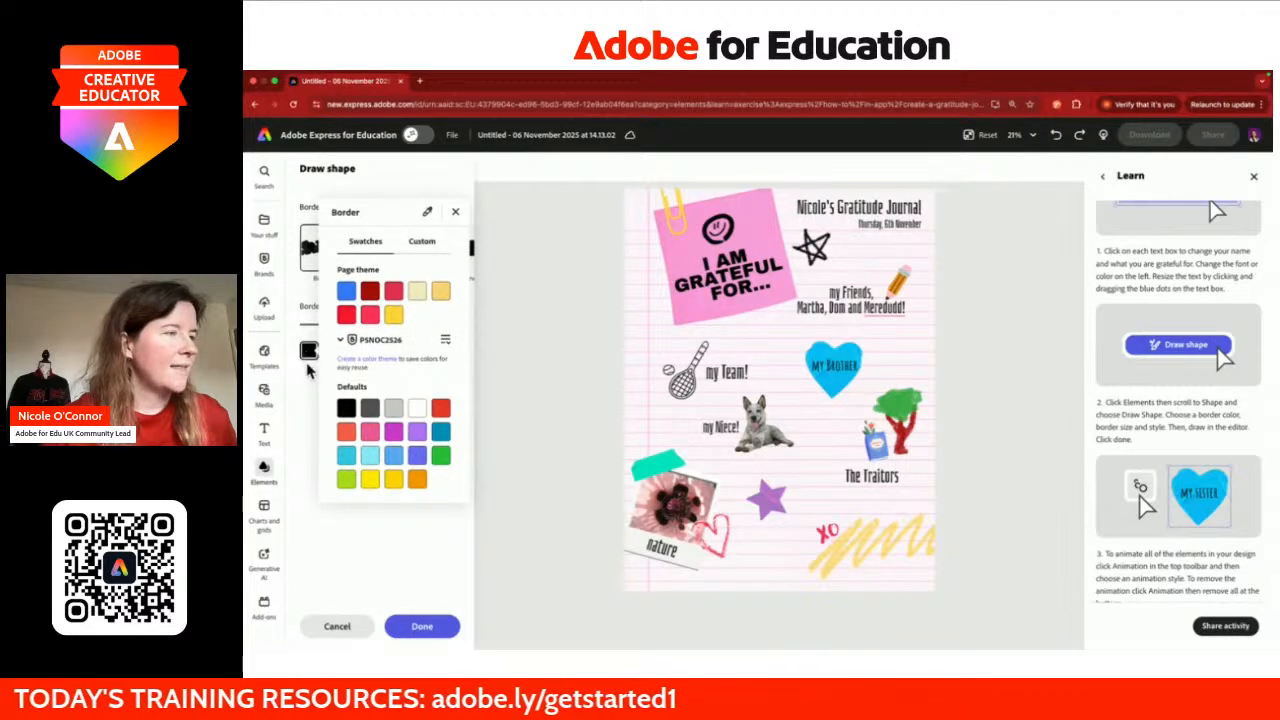
{"action": "left_click", "coordinate": [441, 458]}
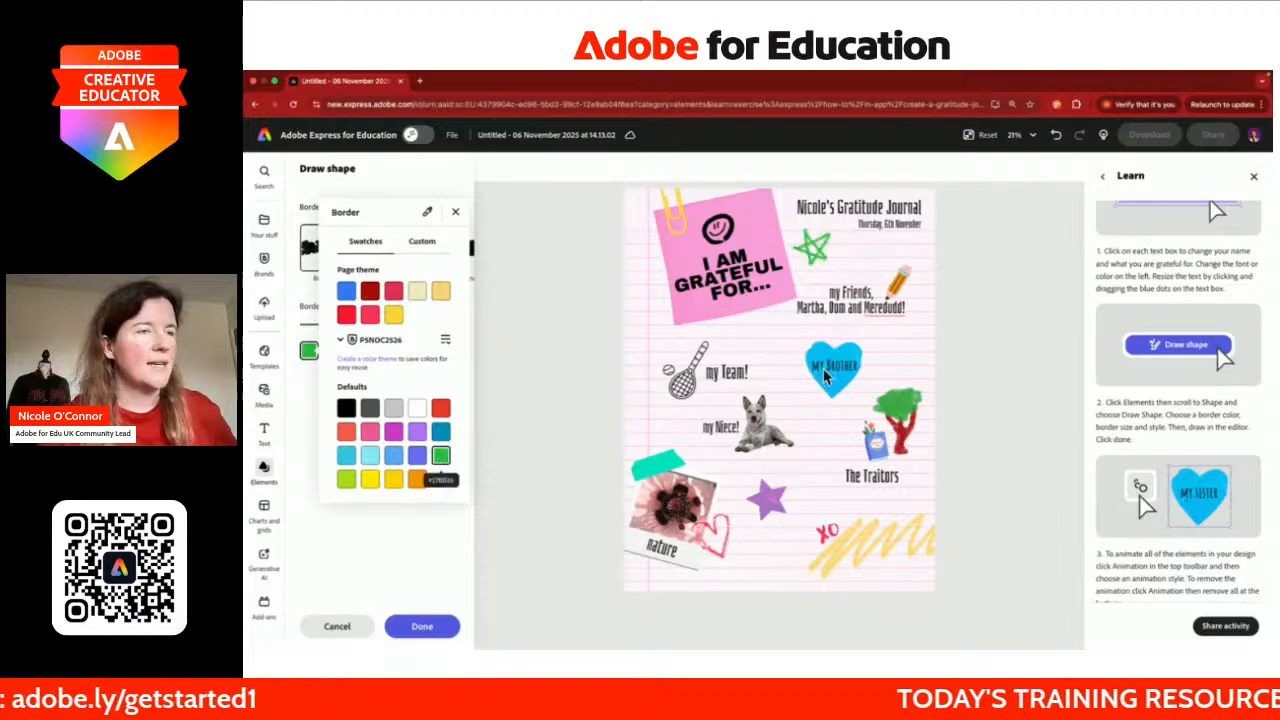
{"action": "left_click", "coordinate": [441, 574]}
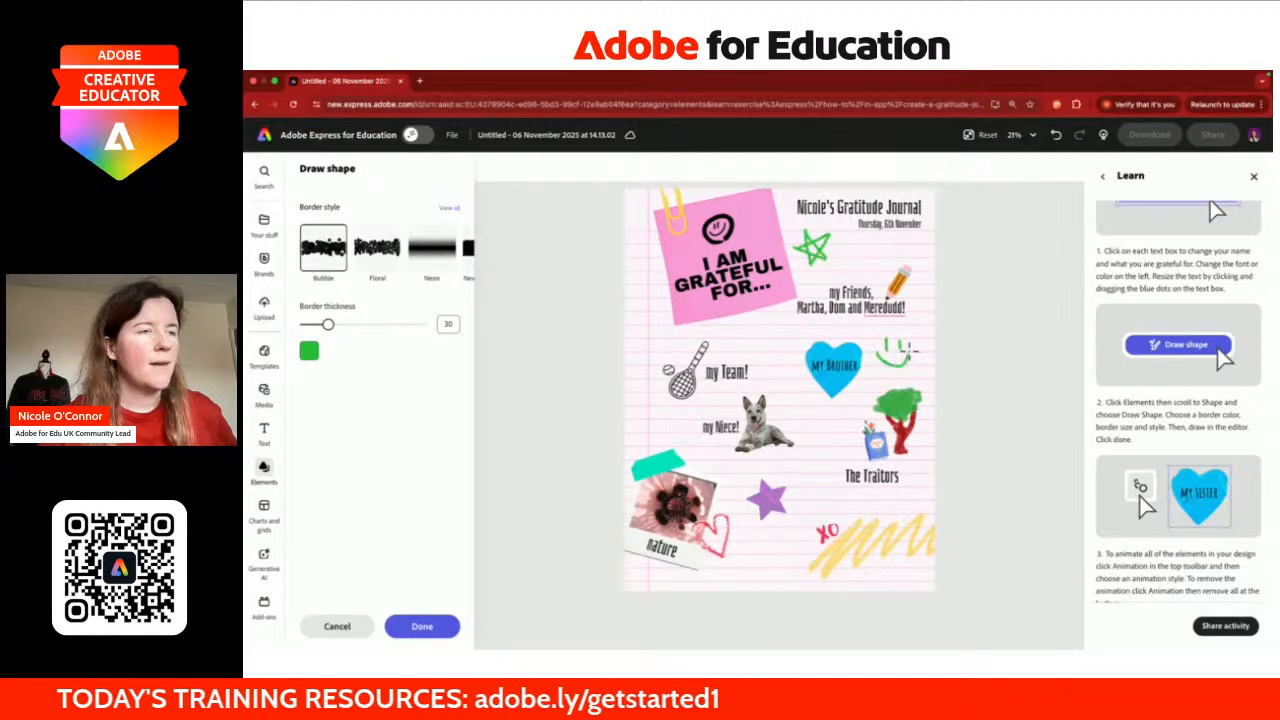
{"action": "left_click", "coordinate": [1056, 134]}
{"action": "mouse_move", "coordinate": [875, 355]}
{"action": "left_mouse_down"}
{"action": "mouse_move", "coordinate": [895, 370]}
{"action": "mouse_move", "coordinate": [910, 355]}
{"action": "left_mouse_up"}
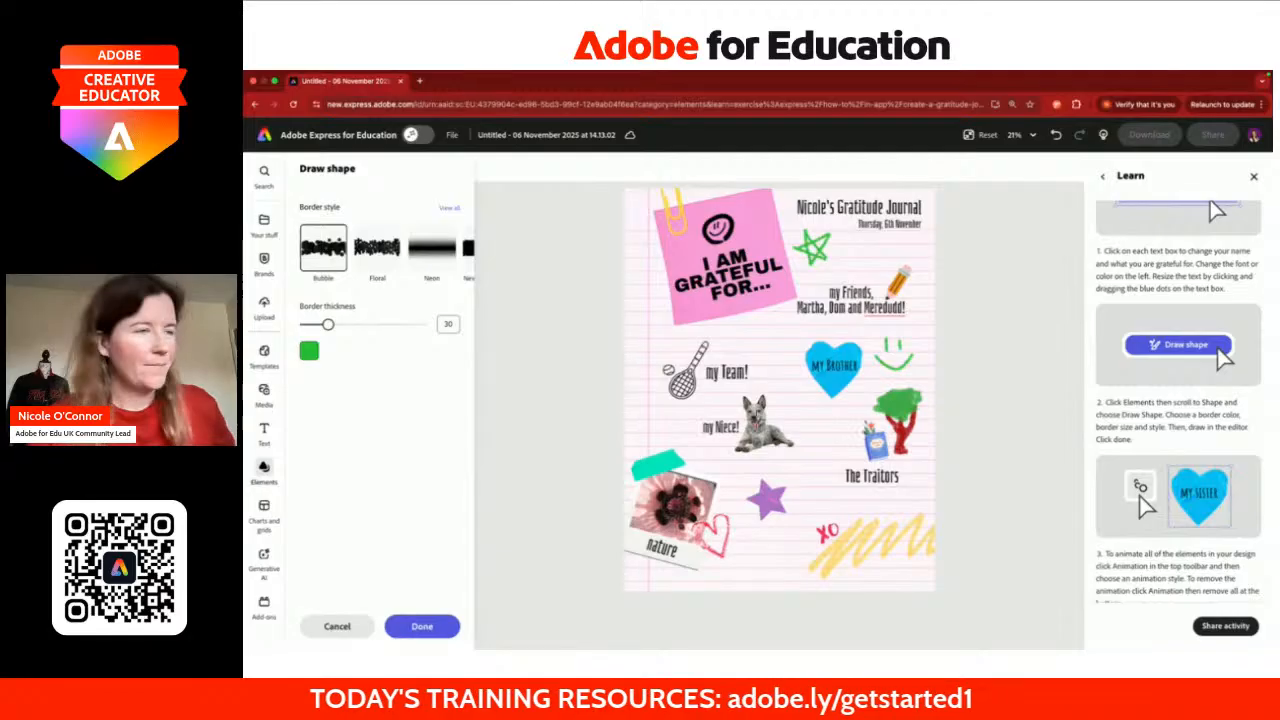
{"action": "left_click", "coordinate": [422, 626]}
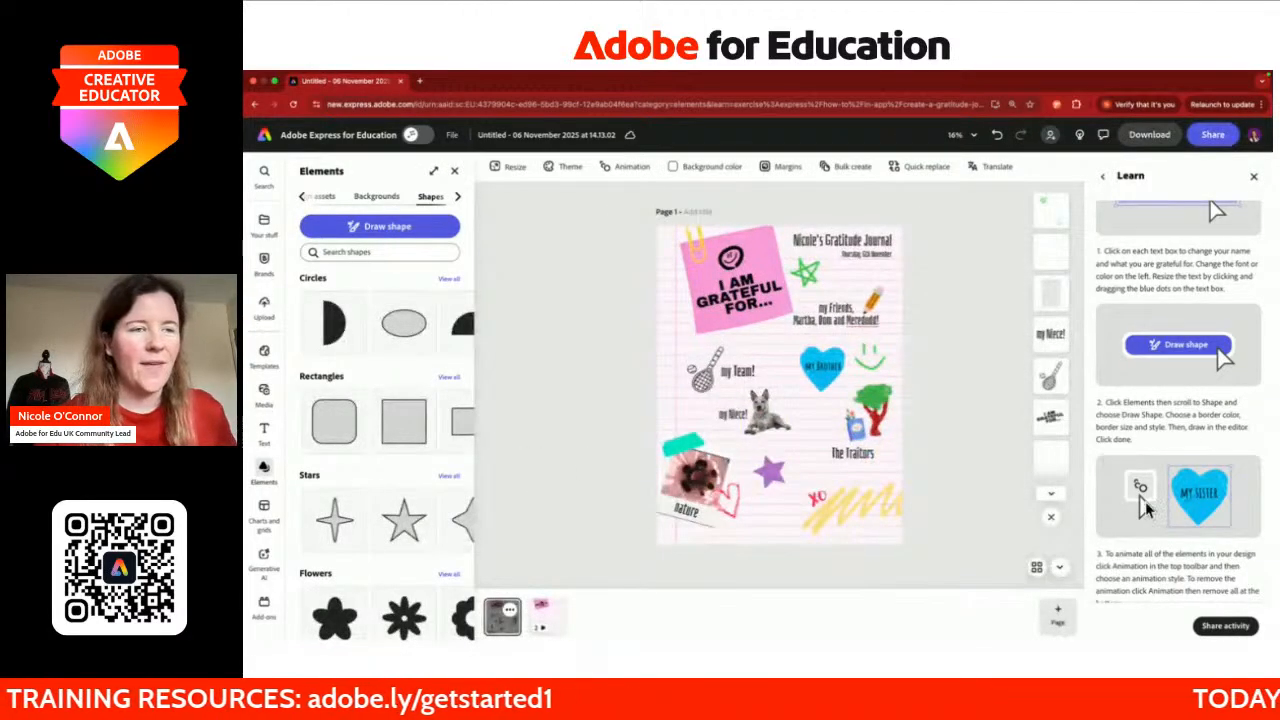
Step: Delete the tennis racket graphic and the dog photo
{"action": "scroll", "coordinate": [1145, 501], "scroll_direction": "down", "scroll_amount": 1}
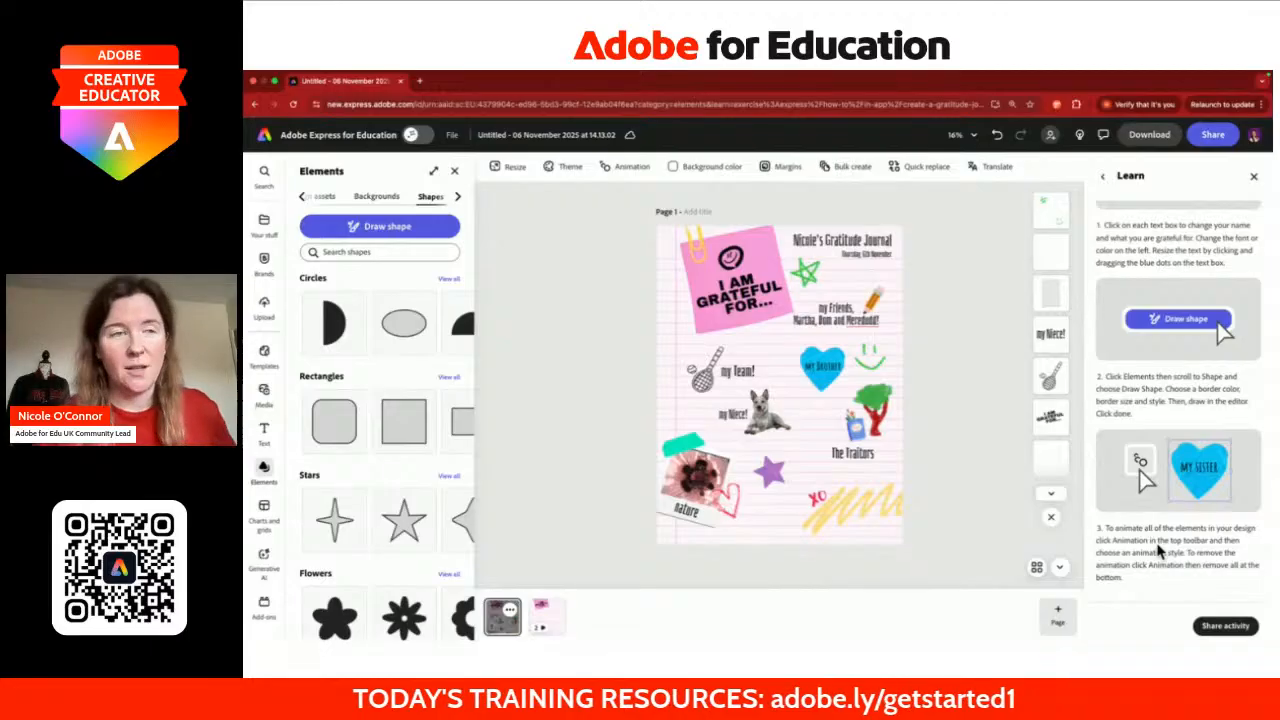
{"action": "scroll", "coordinate": [891, 308], "scroll_direction": "up", "scroll_amount": 5}
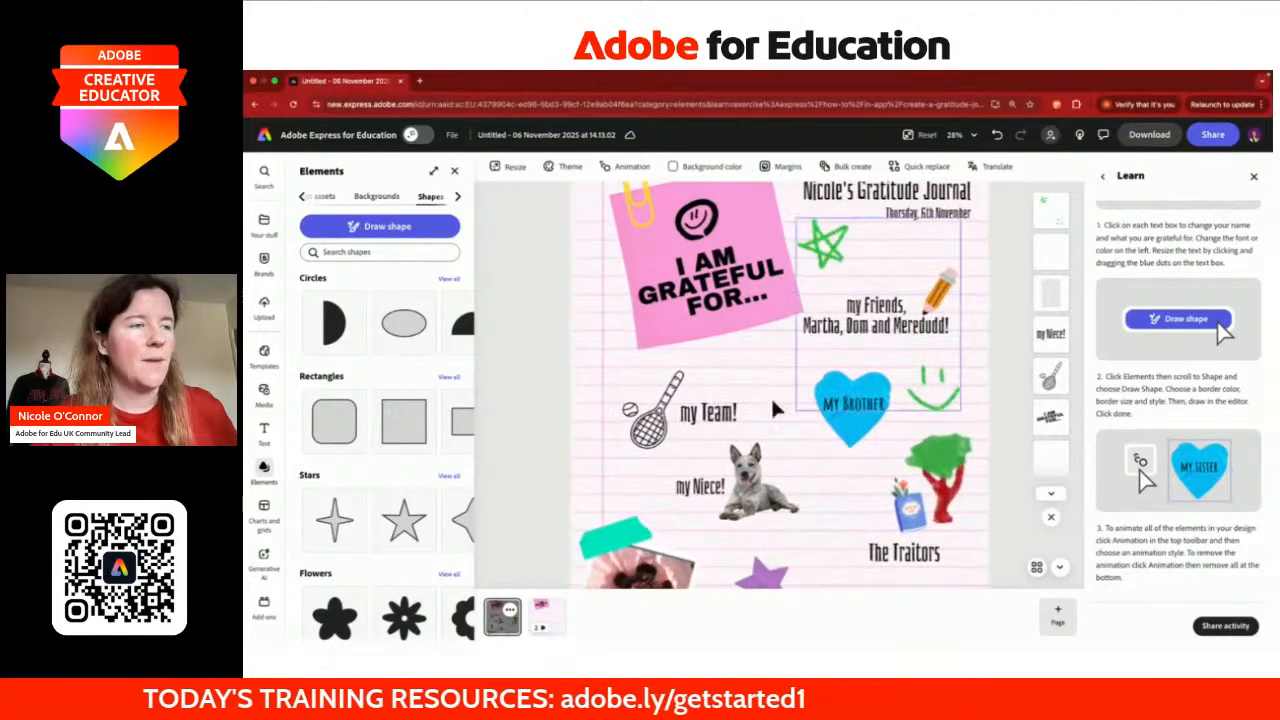
{"action": "scroll", "coordinate": [754, 424], "scroll_direction": "up", "scroll_amount": 2}
{"action": "left_click", "coordinate": [597, 372]}
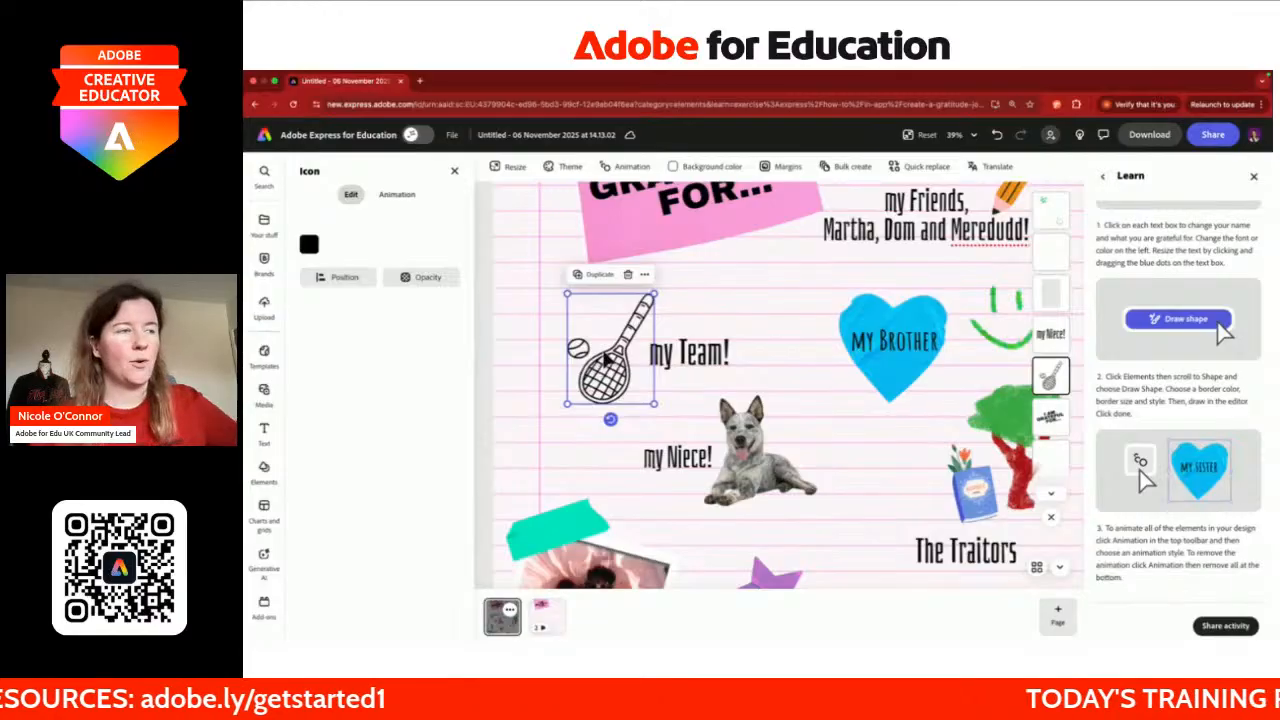
{"action": "left_click", "coordinate": [628, 275]}
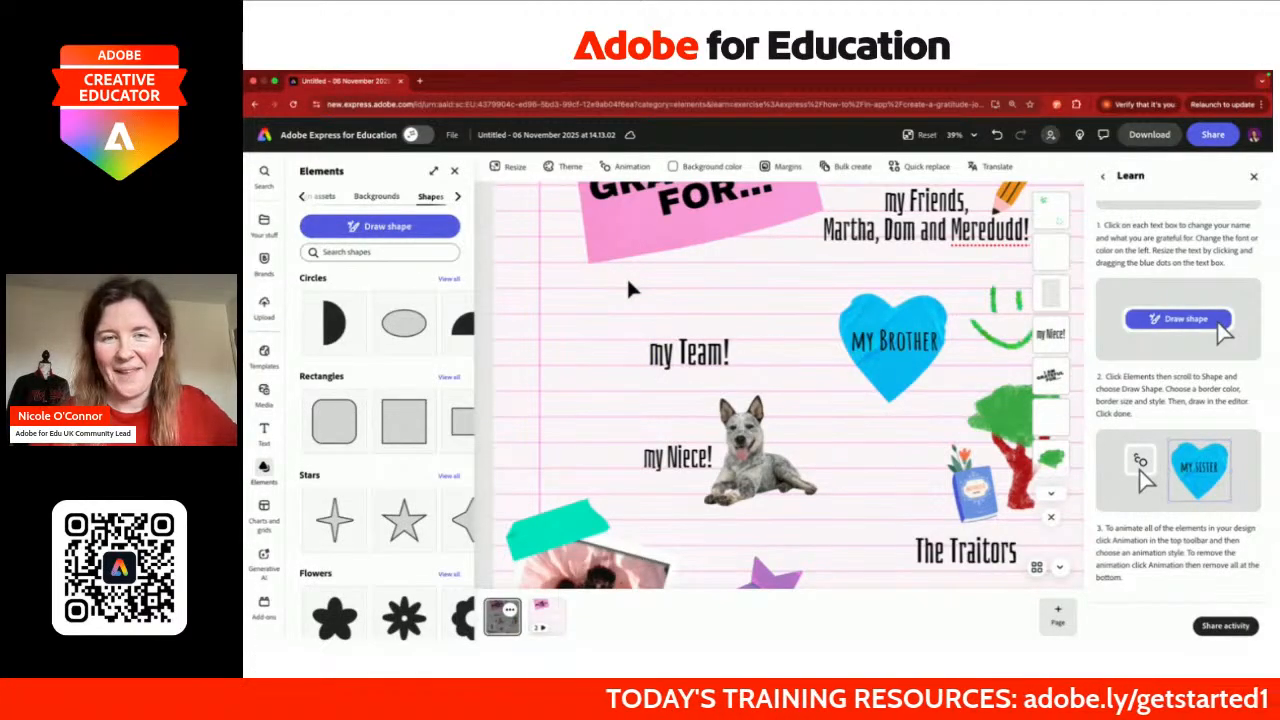
{"action": "left_click", "coordinate": [768, 456]}
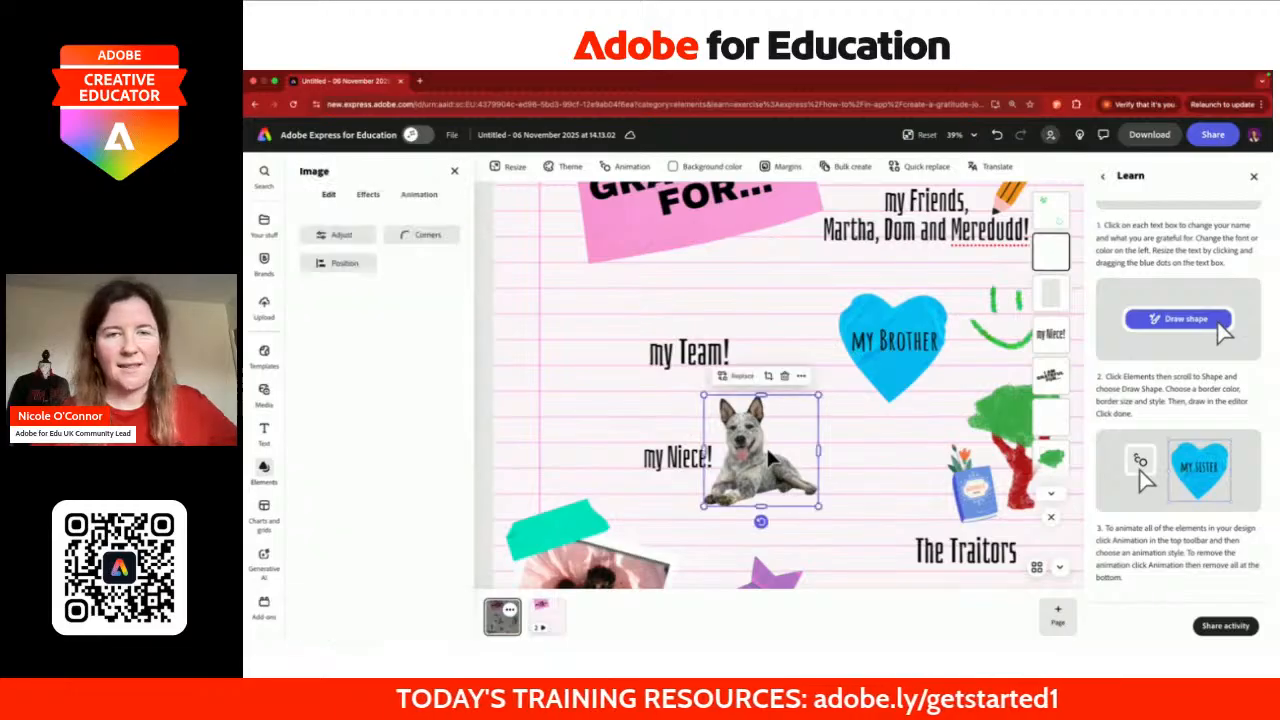
{"action": "left_click", "coordinate": [785, 377]}
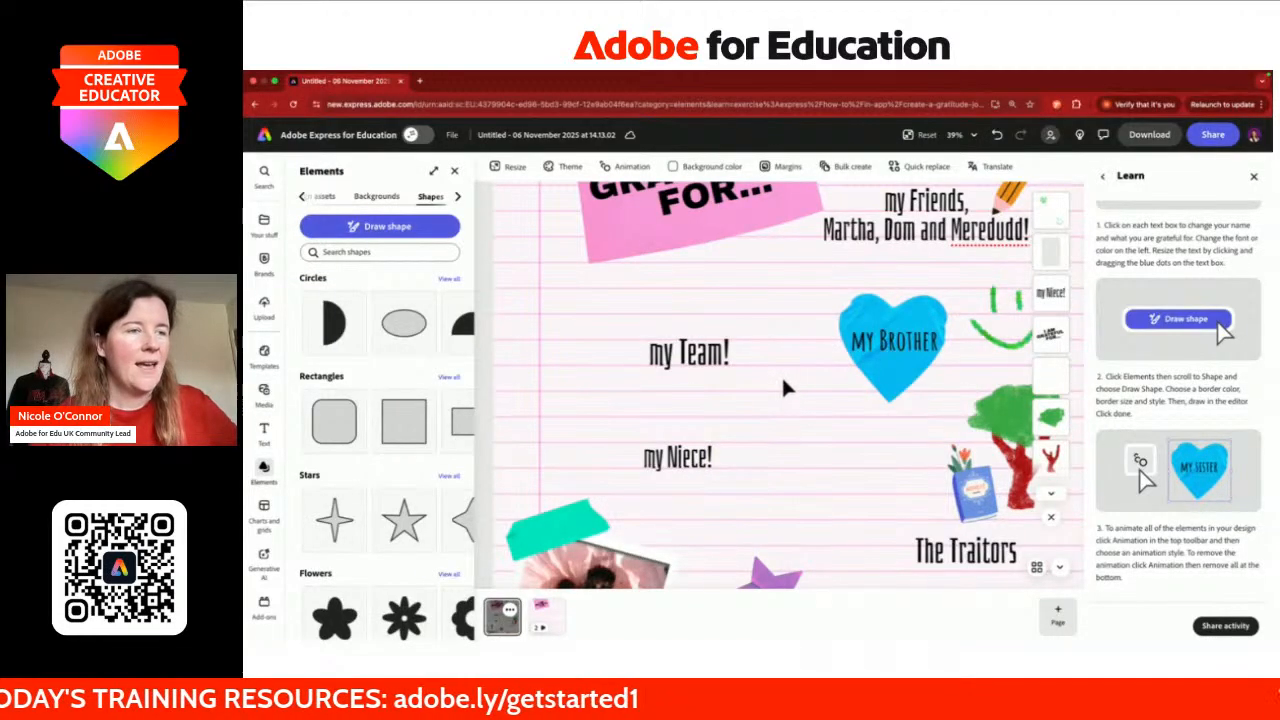
Step: Delete the tree (foliage and trunk) and the book sticker
{"action": "scroll", "coordinate": [782, 374], "scroll_direction": "down", "scroll_amount": 2}
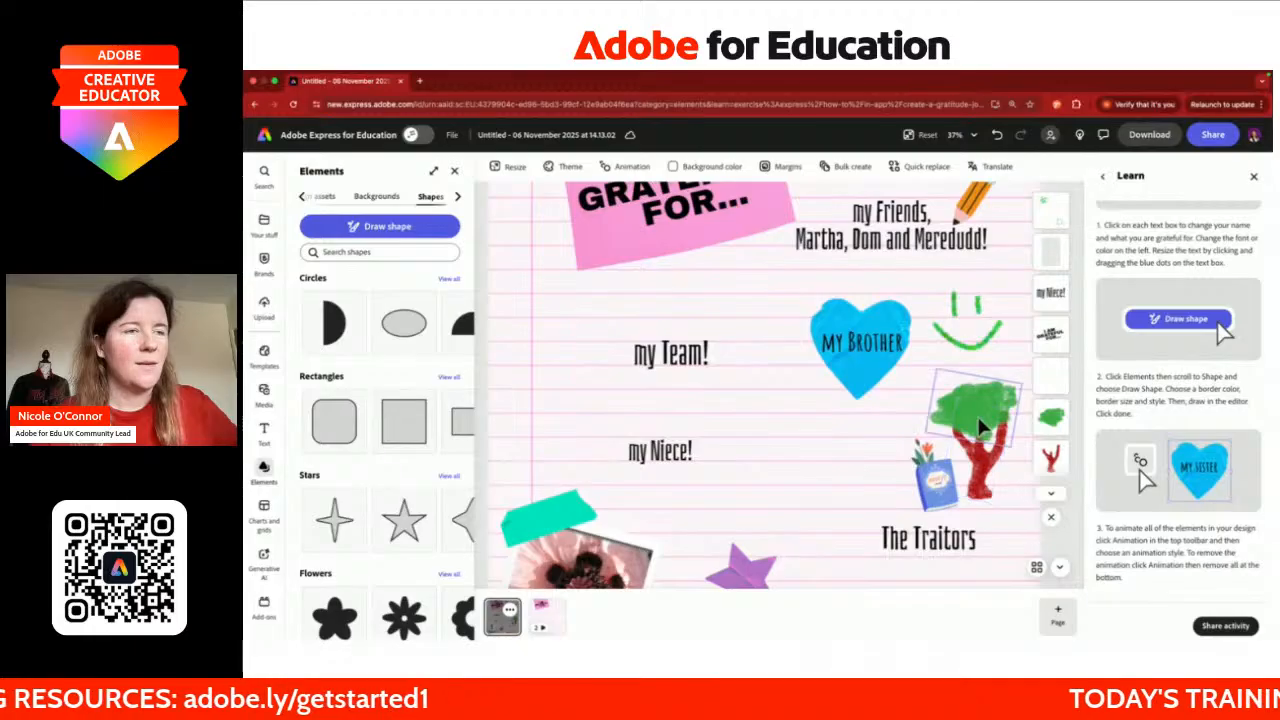
{"action": "left_click", "coordinate": [980, 432]}
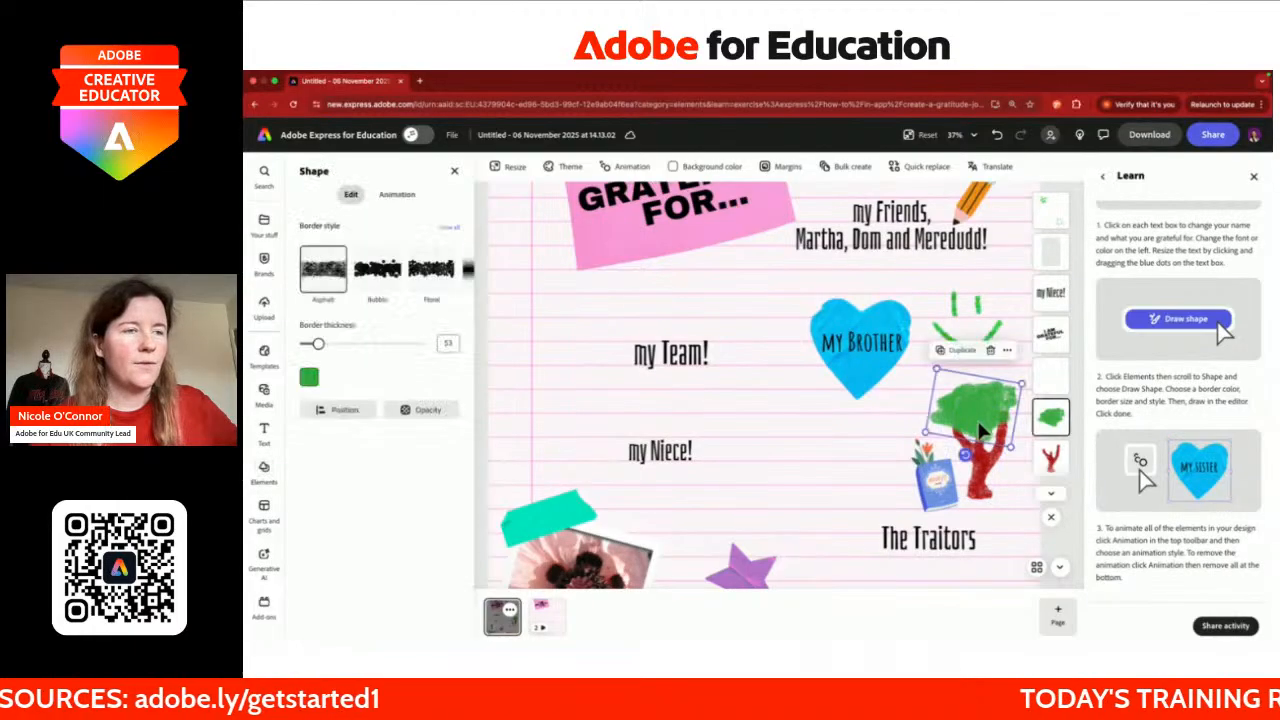
{"action": "left_click", "coordinate": [988, 484], "text": "shift"}
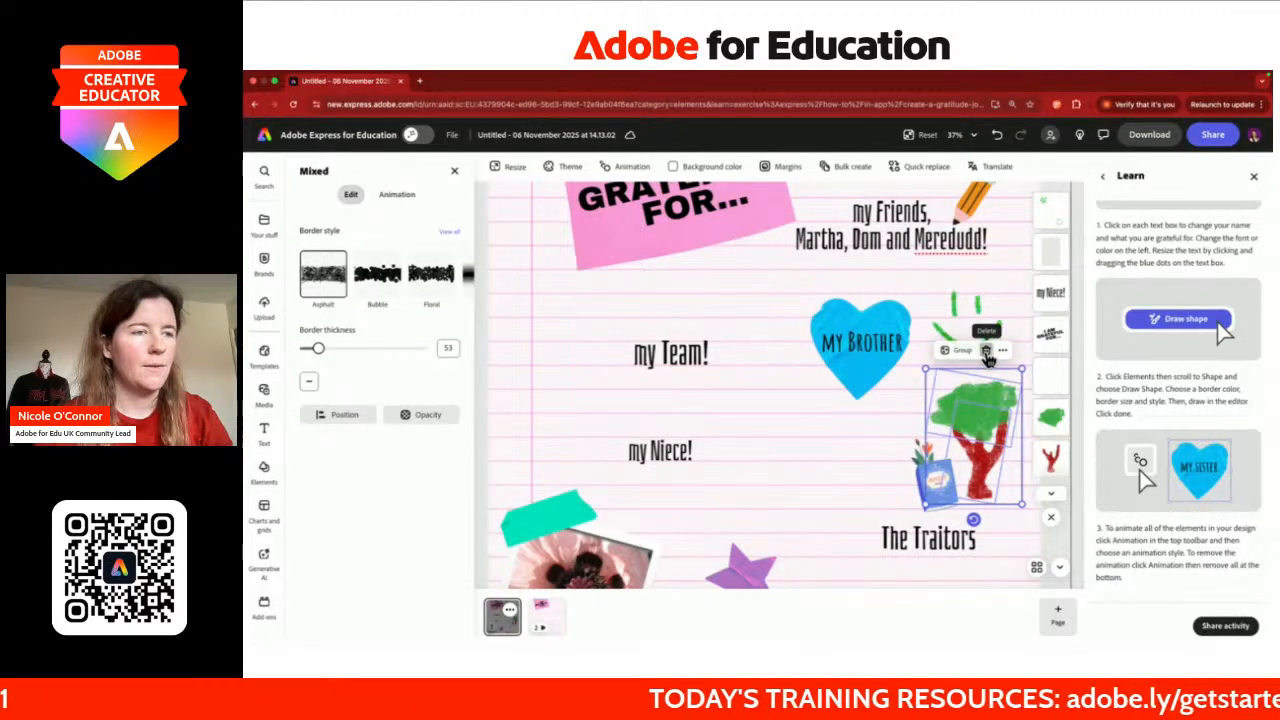
{"action": "left_click", "coordinate": [986, 351]}
{"action": "left_click", "coordinate": [935, 478]}
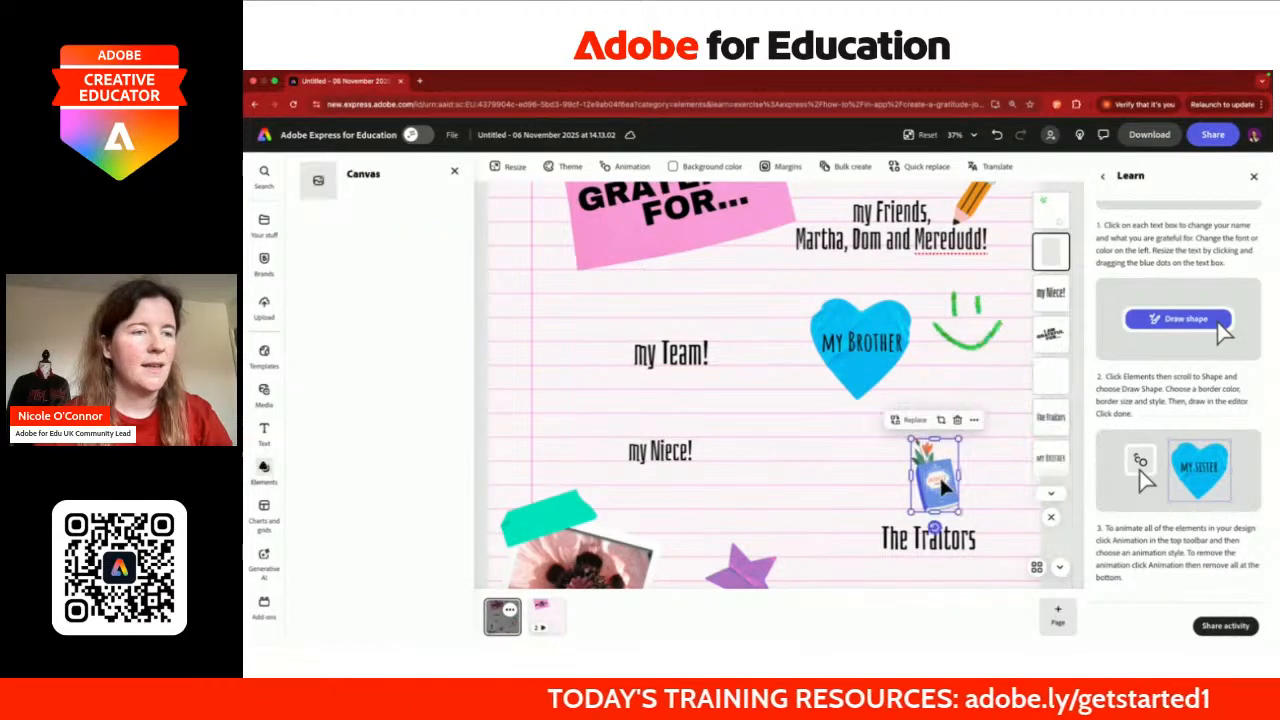
{"action": "left_click", "coordinate": [957, 422]}
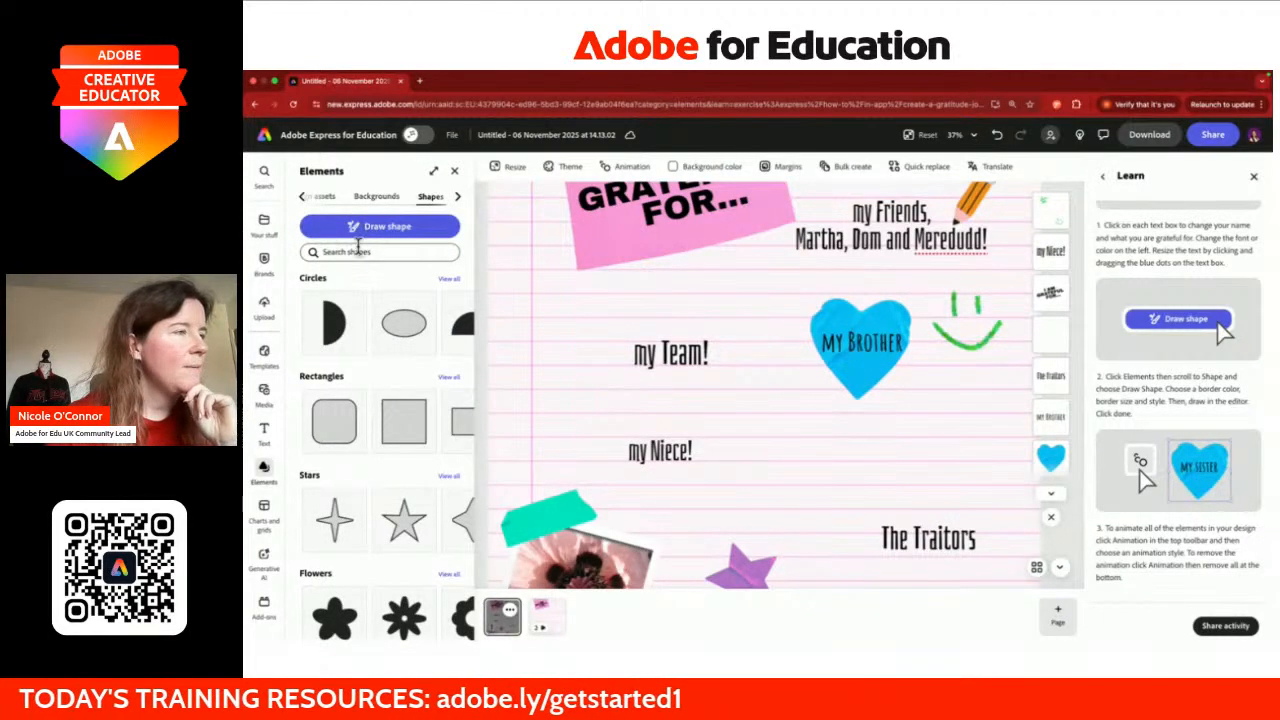
Step: Search all elements for 'gaelic football' and place the white ball beside 'my Team!'
{"action": "left_click", "coordinate": [304, 197]}
{"action": "left_click", "coordinate": [308, 198]}
{"action": "left_click", "coordinate": [346, 224]}
{"action": "type", "text": "ad"}
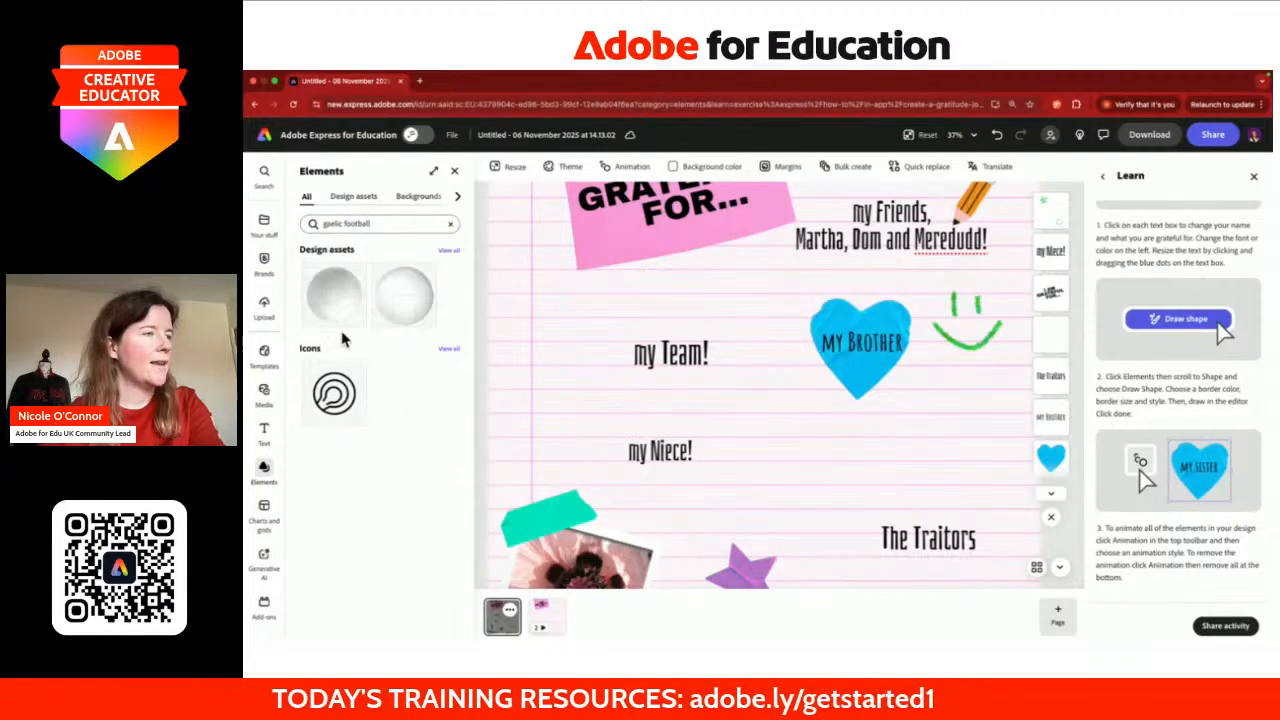
{"action": "left_click", "coordinate": [335, 295]}
{"action": "left_click_drag", "start_coordinate": [763, 390], "coordinate": [581, 370]}
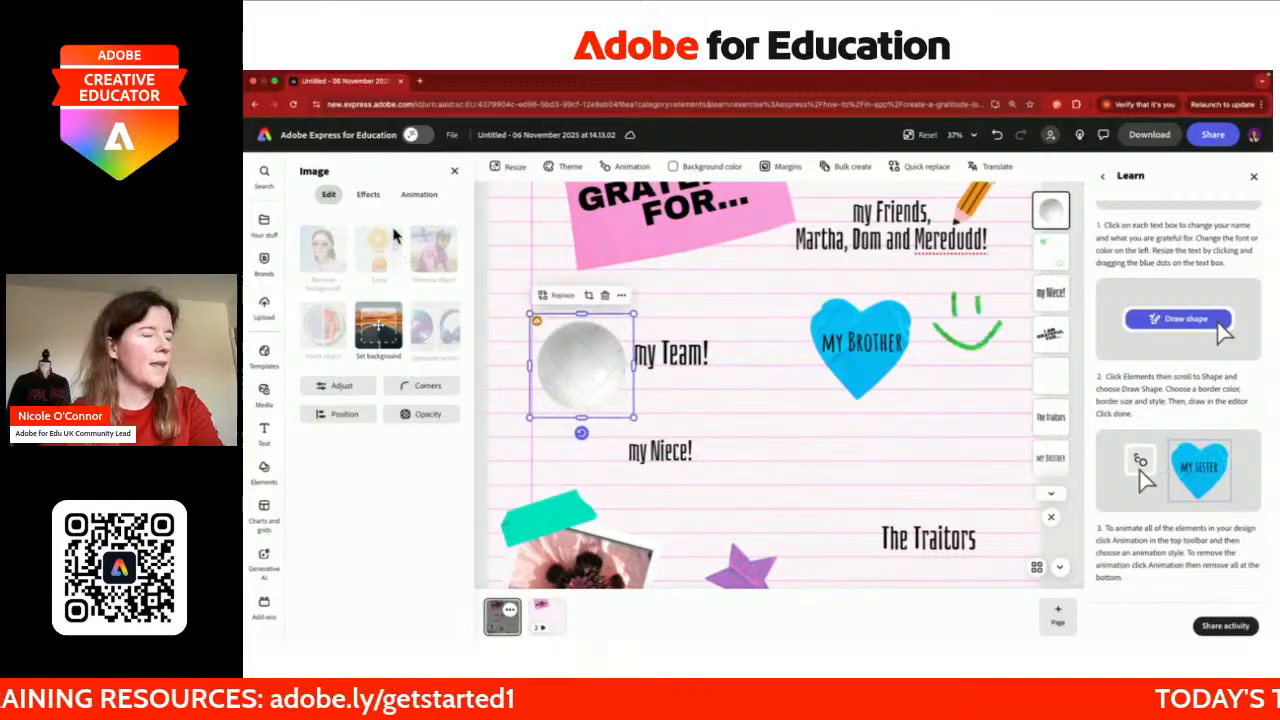
Step: Return to the element browser and clear the Shapes search to list all shapes
{"action": "scroll", "coordinate": [740, 442], "scroll_direction": "down", "scroll_amount": 2}
{"action": "scroll", "coordinate": [742, 447], "scroll_direction": "down", "scroll_amount": 1}
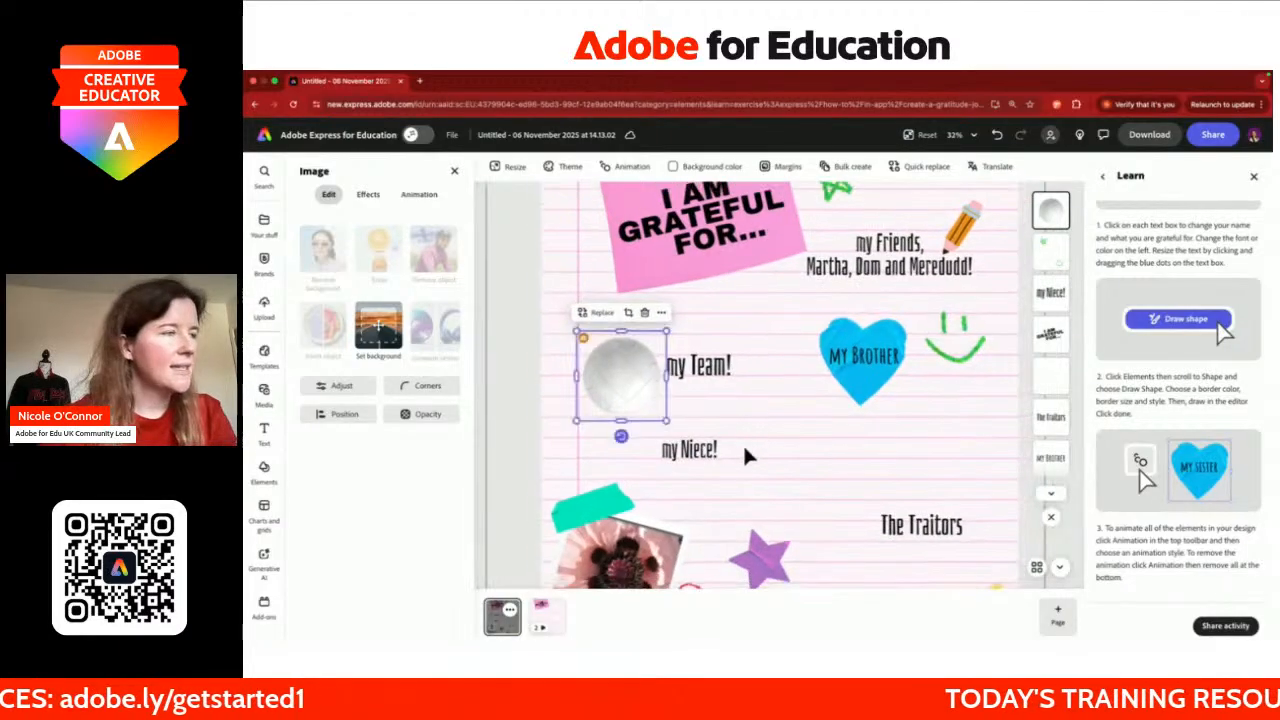
{"action": "left_click", "coordinate": [264, 472]}
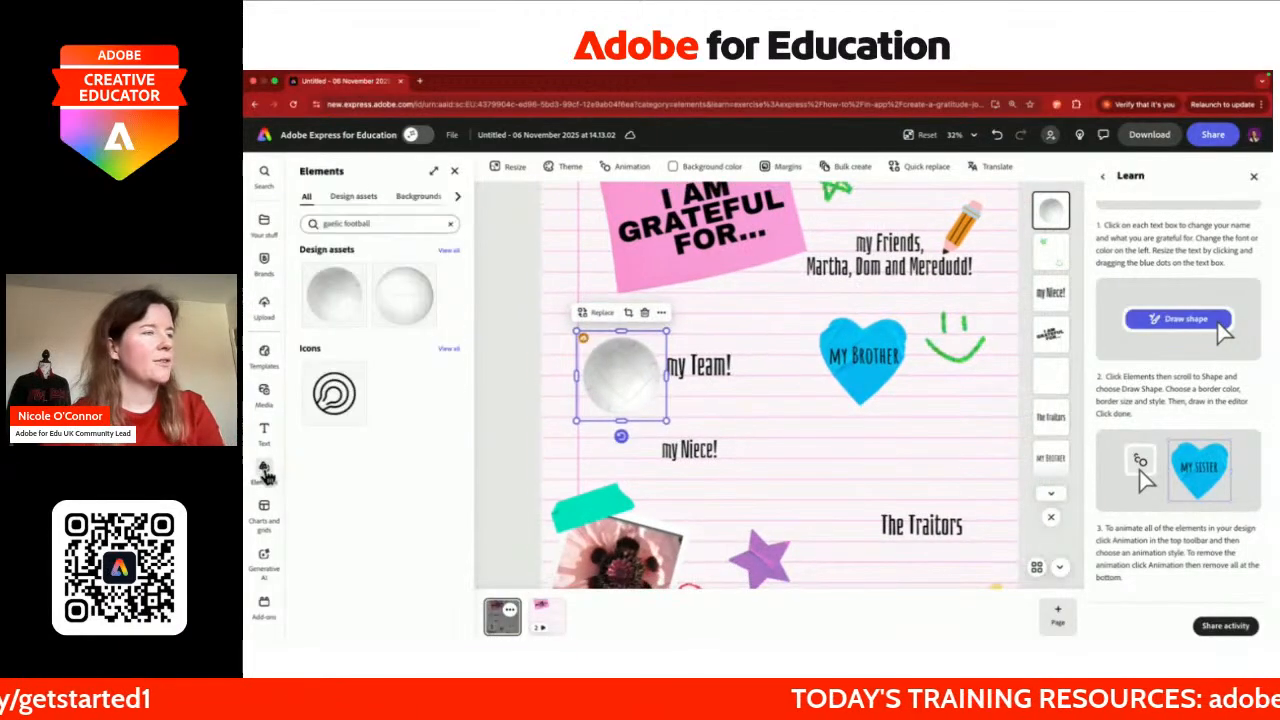
{"action": "scroll", "coordinate": [417, 203], "scroll_direction": "right", "scroll_amount": 2}
{"action": "left_click", "coordinate": [375, 200]}
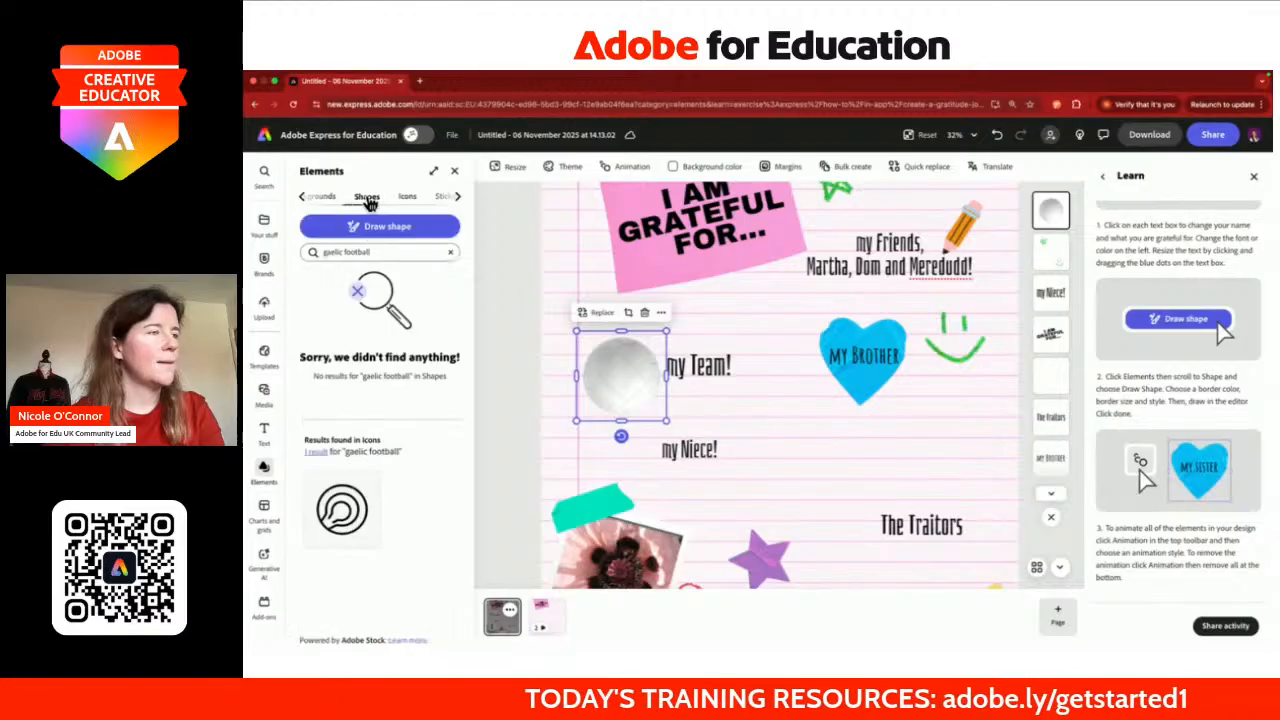
{"action": "left_click", "coordinate": [450, 253]}
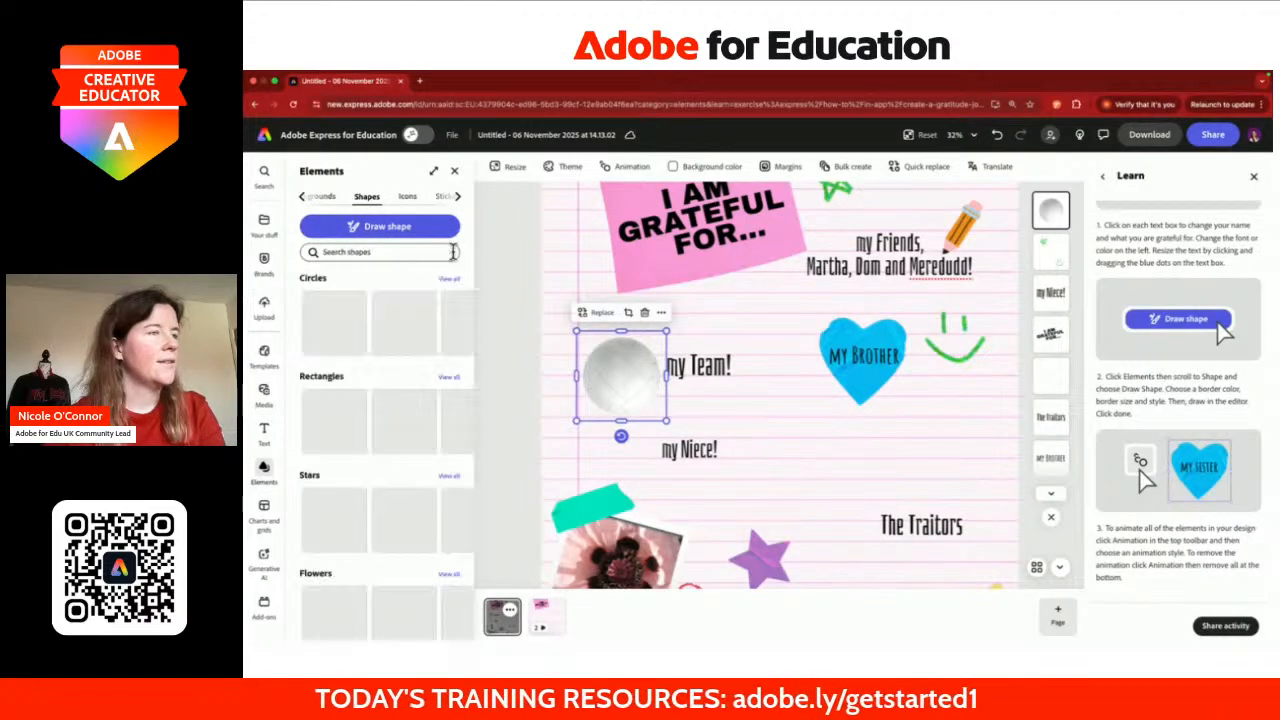
Step: Hand-draw a magenta heart with a thick border (49) beside 'my Niece!'
{"action": "left_click", "coordinate": [392, 229]}
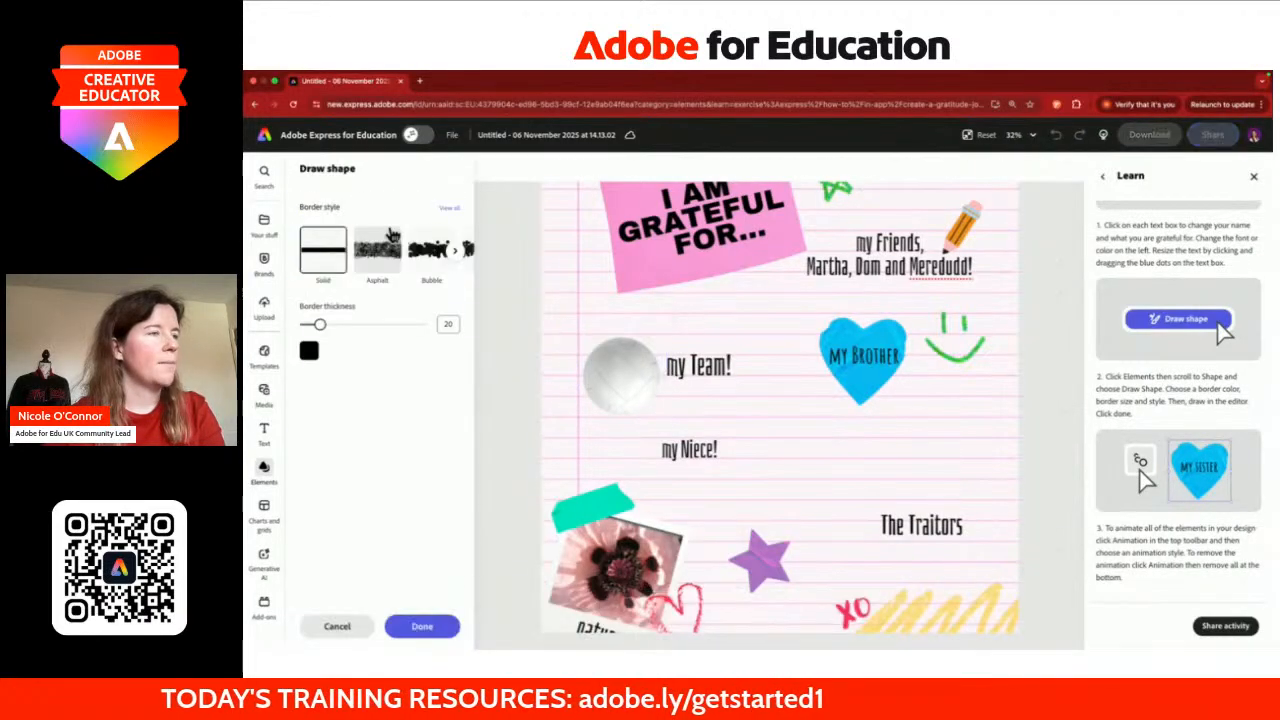
{"action": "left_click", "coordinate": [310, 352]}
{"action": "left_click", "coordinate": [389, 437]}
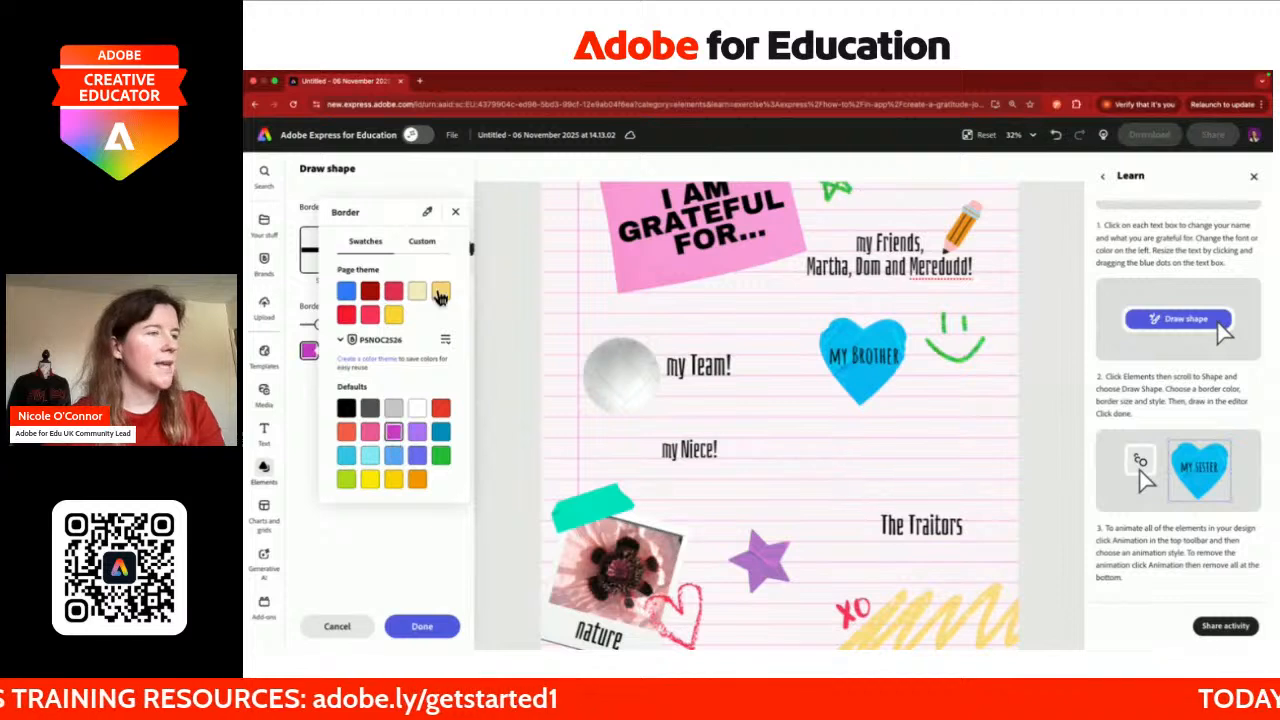
{"action": "left_click", "coordinate": [455, 212]}
{"action": "scroll", "coordinate": [389, 258], "scroll_direction": "right", "scroll_amount": 5}
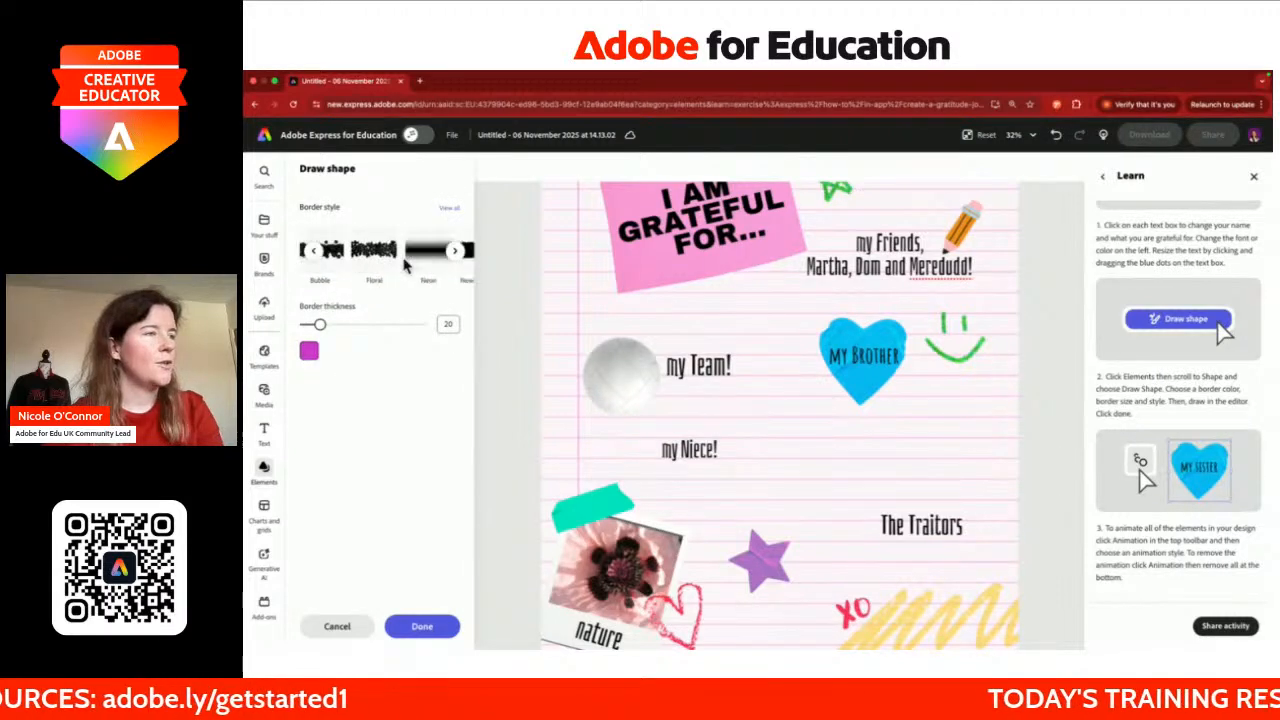
{"action": "left_click", "coordinate": [341, 326]}
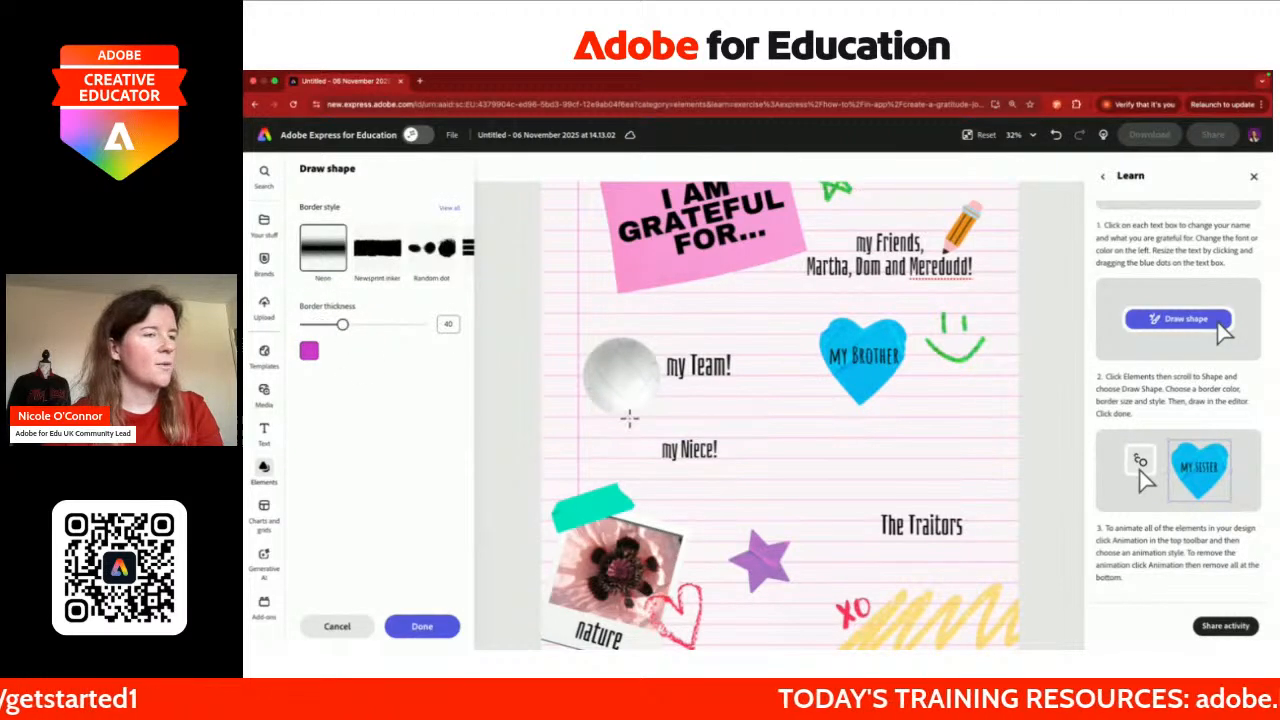
{"action": "mouse_move", "coordinate": [771, 487]}
{"action": "left_mouse_down"}
{"action": "mouse_move", "coordinate": [738, 440]}
{"action": "mouse_move", "coordinate": [765, 438]}
{"action": "mouse_move", "coordinate": [769, 454]}
{"action": "mouse_move", "coordinate": [786, 434]}
{"action": "mouse_move", "coordinate": [798, 441]}
{"action": "mouse_move", "coordinate": [776, 483]}
{"action": "left_mouse_up"}
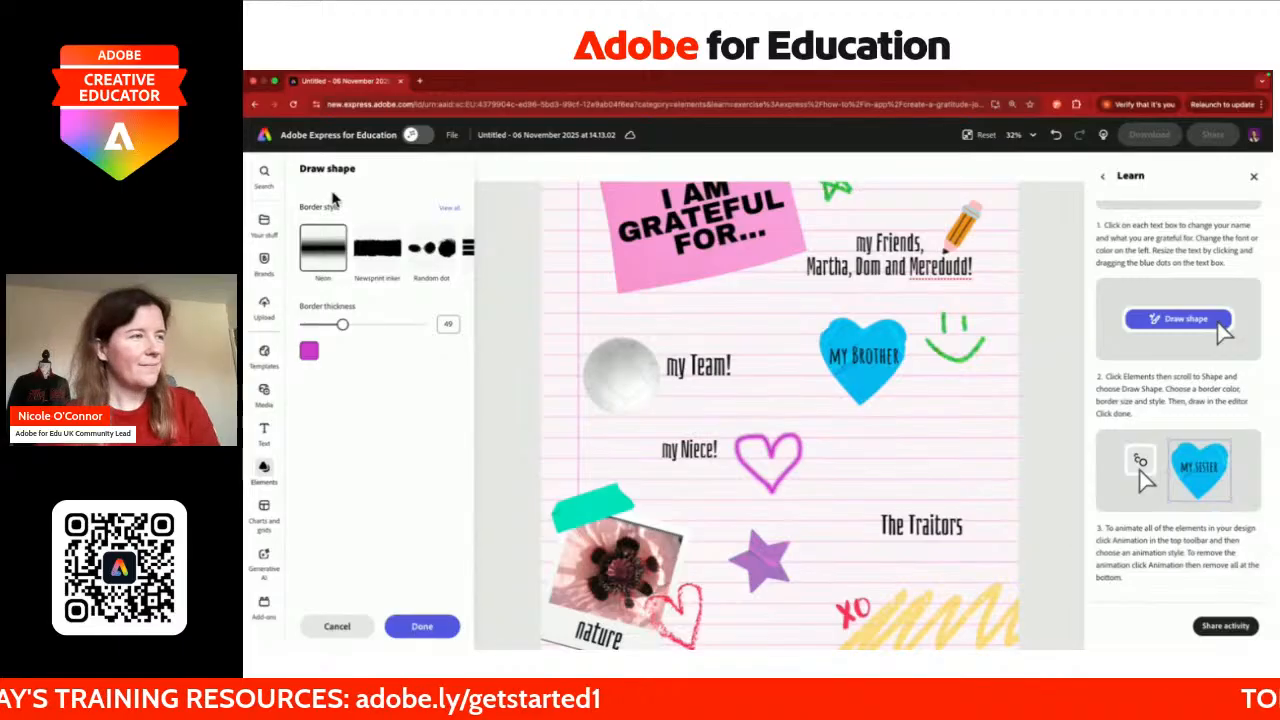
{"action": "left_click", "coordinate": [421, 626]}
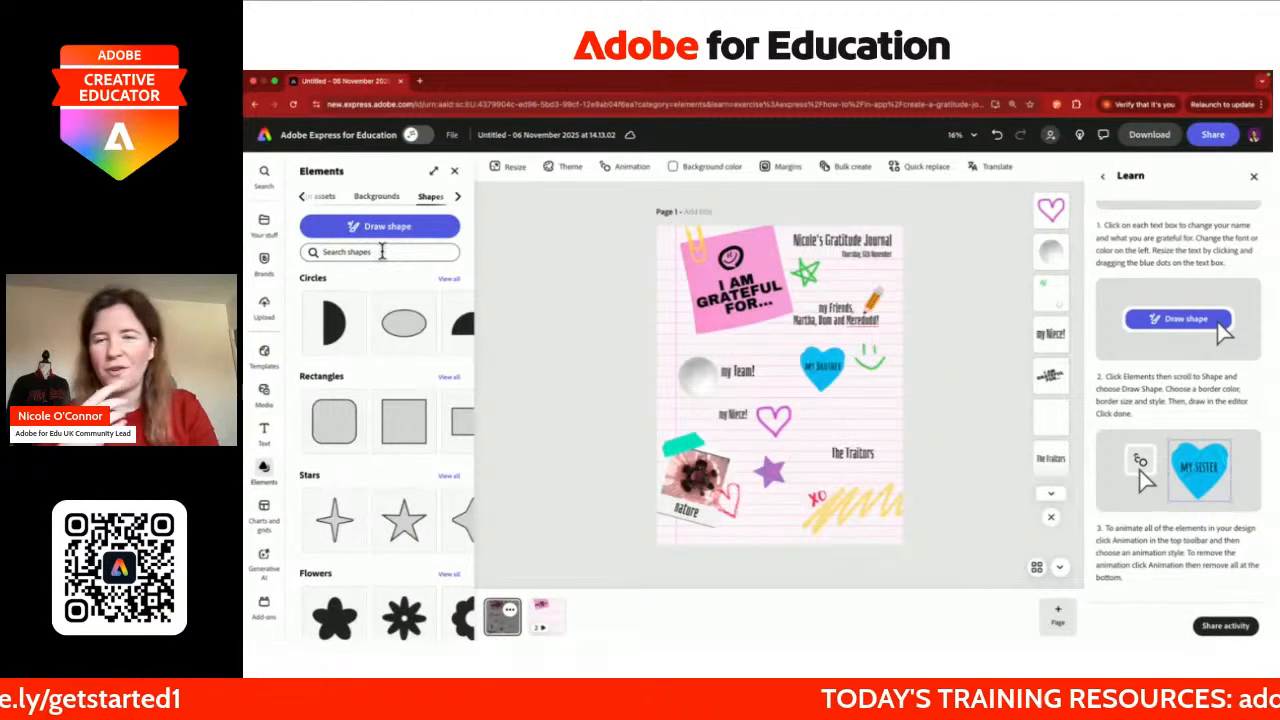
{"action": "left_click", "coordinate": [381, 251]}
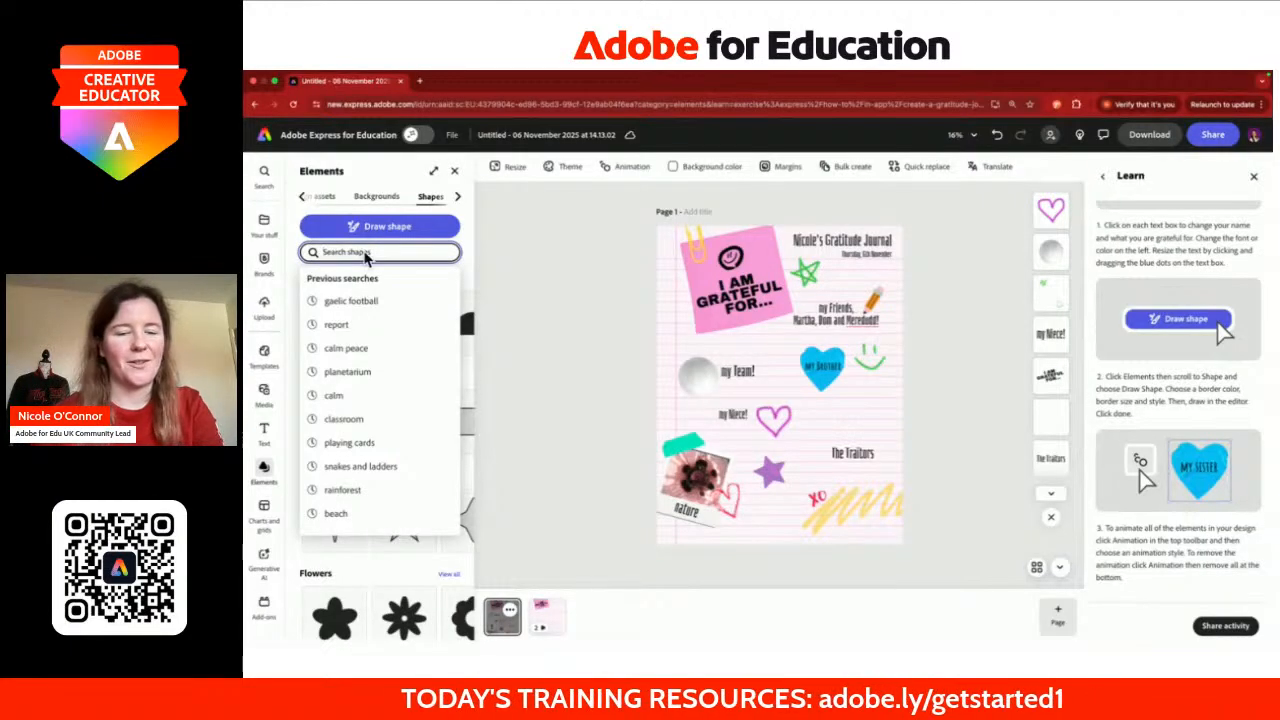
Step: Search for 'tv' and view the results across all element types
{"action": "type", "text": "tv"}
{"action": "key", "text": "Return"}
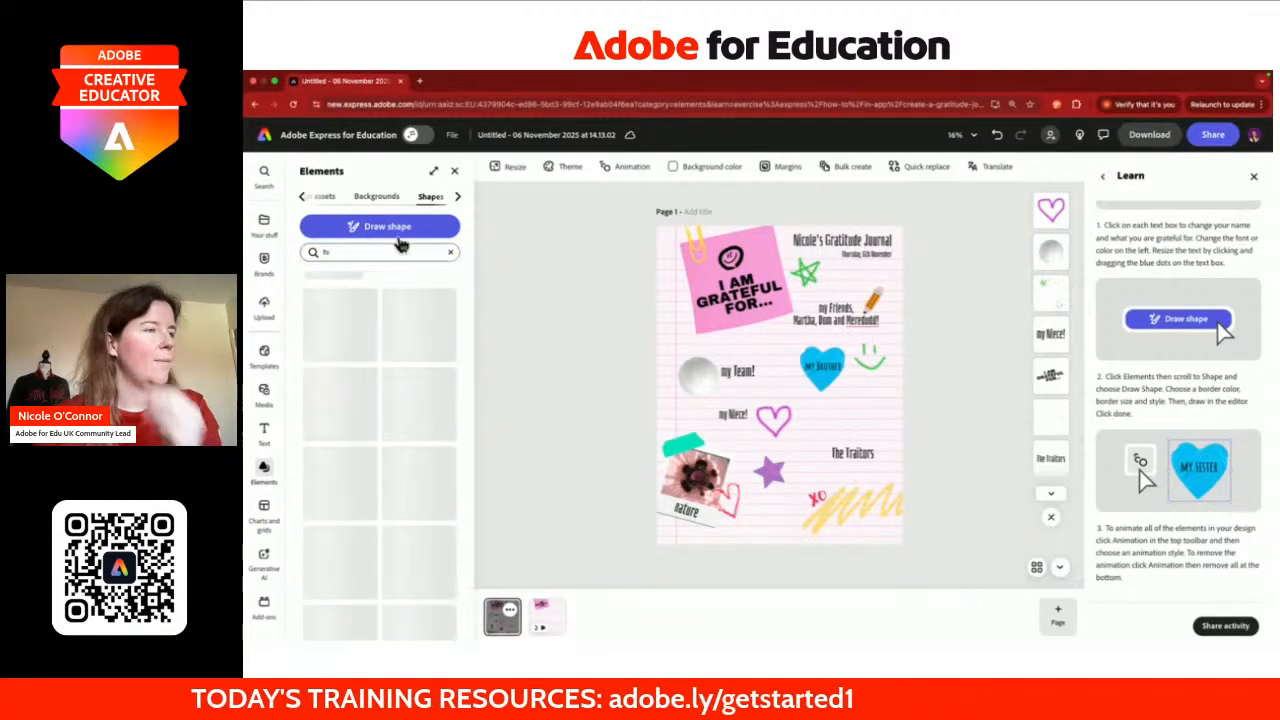
{"action": "scroll", "coordinate": [366, 205], "scroll_direction": "left", "scroll_amount": 1}
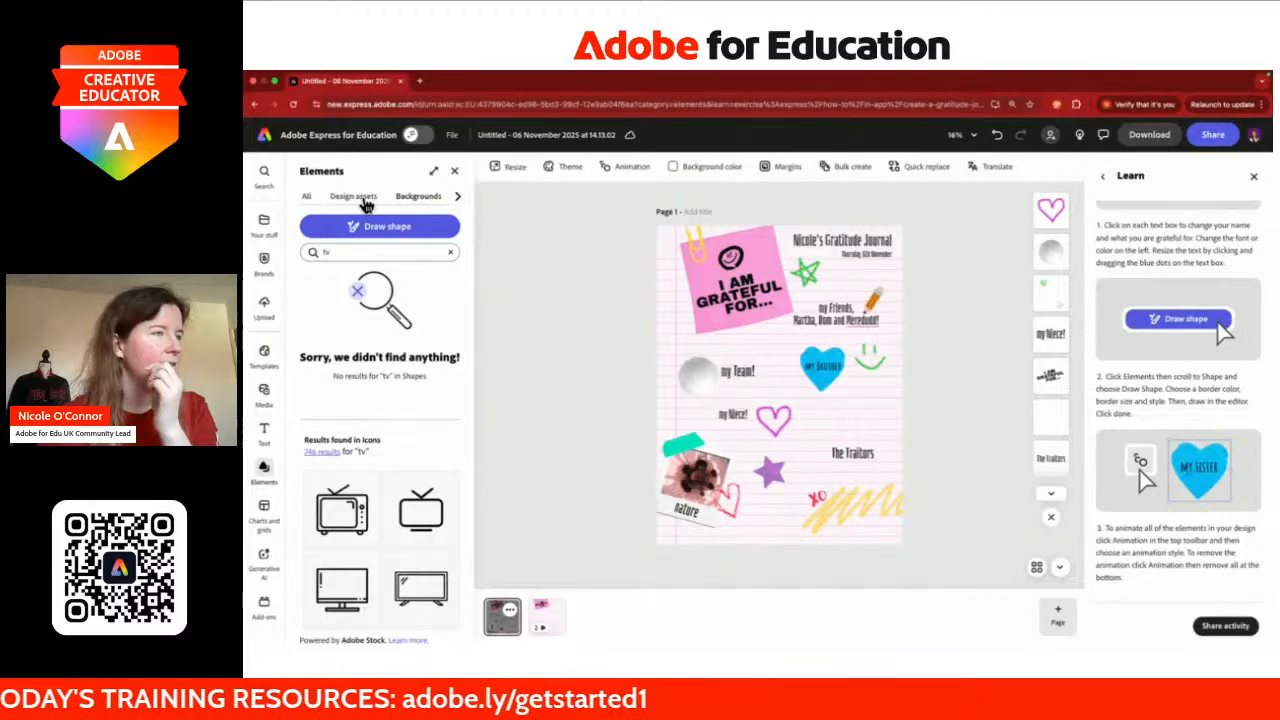
{"action": "left_click", "coordinate": [308, 197]}
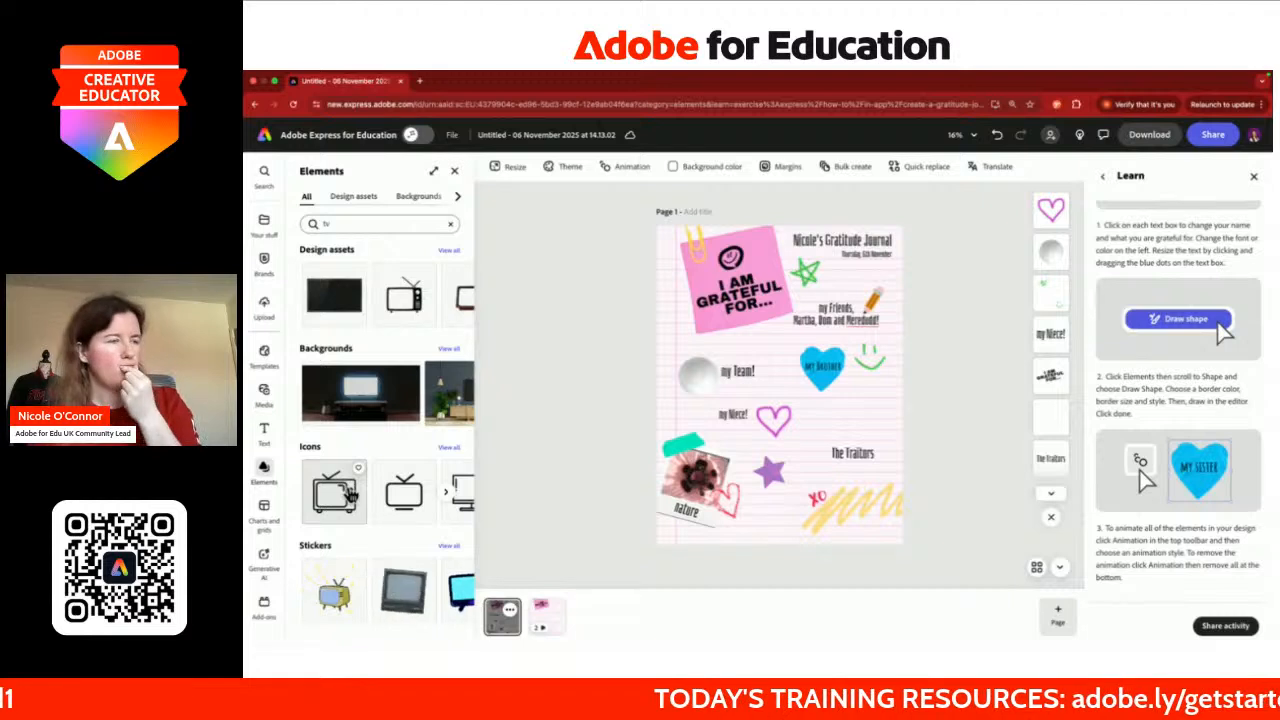
{"action": "scroll", "coordinate": [375, 490], "scroll_direction": "right", "scroll_amount": 1}
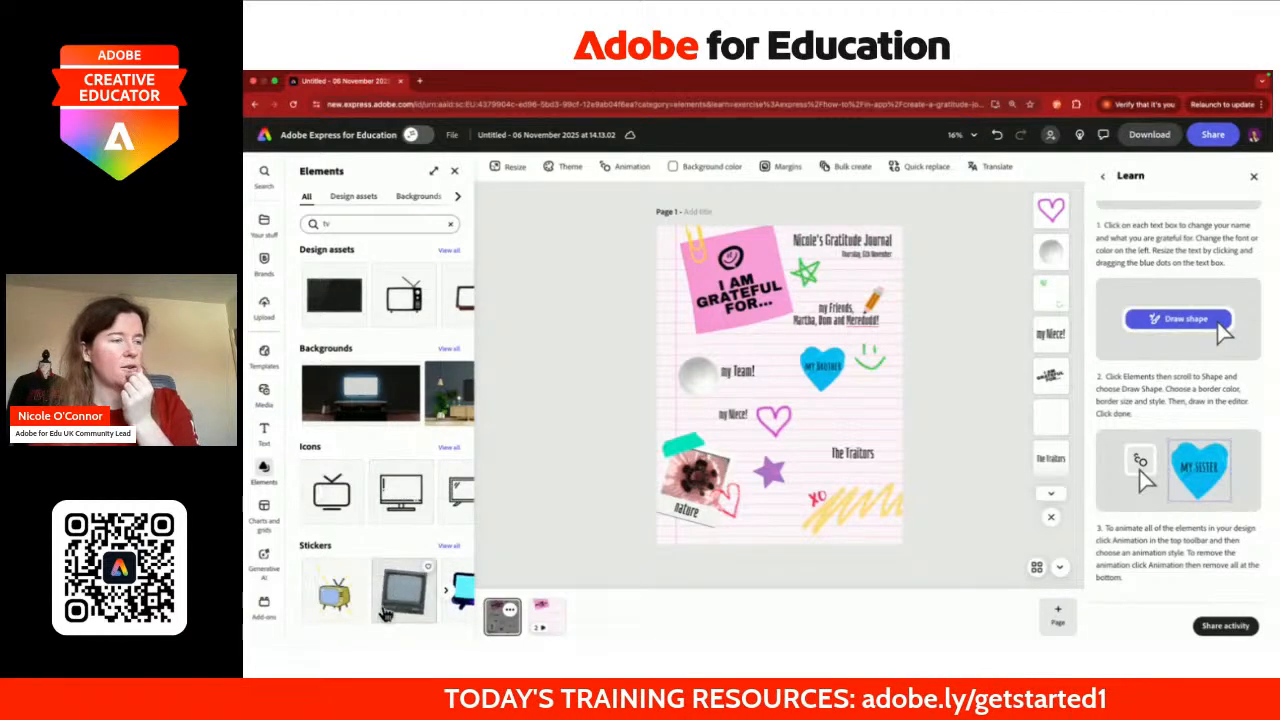
{"action": "scroll", "coordinate": [392, 487], "scroll_direction": "left", "scroll_amount": 1}
{"action": "scroll", "coordinate": [391, 487], "scroll_direction": "right", "scroll_amount": 1}
{"action": "scroll", "coordinate": [390, 490], "scroll_direction": "left", "scroll_amount": 1}
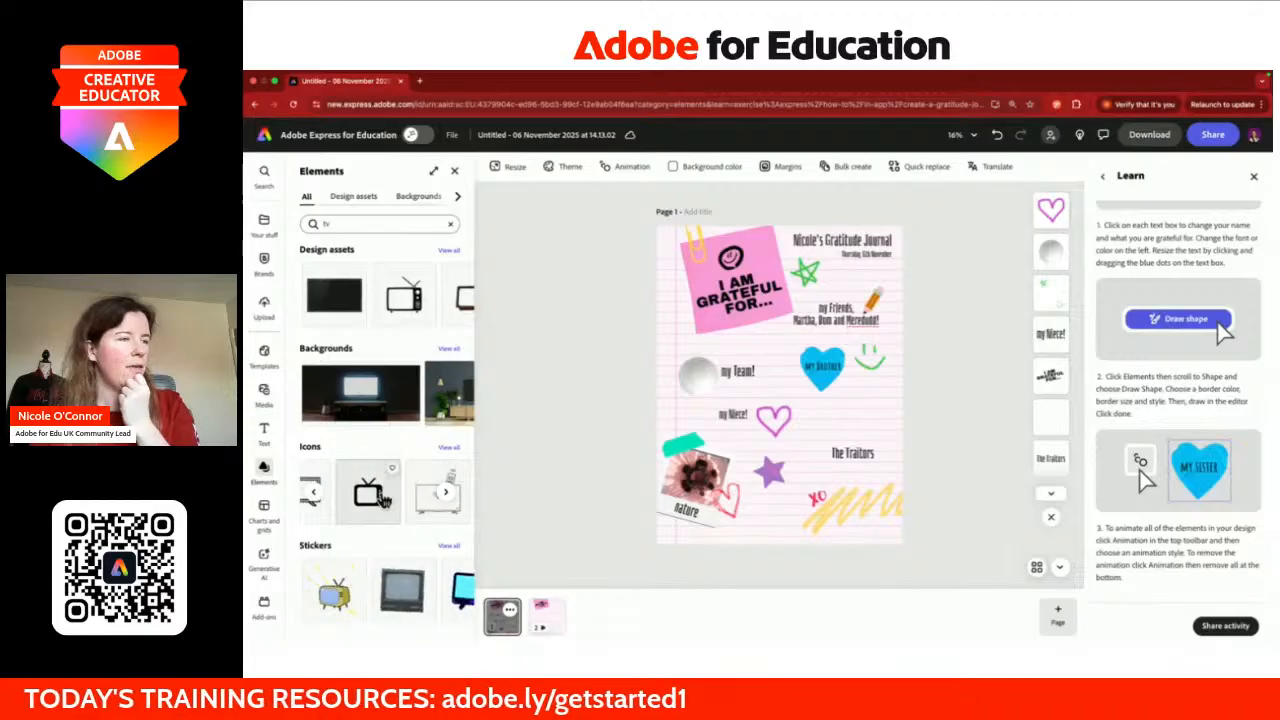
Step: Place the black TV icon above 'The Traitors' label and deselect it
{"action": "left_click", "coordinate": [372, 497]}
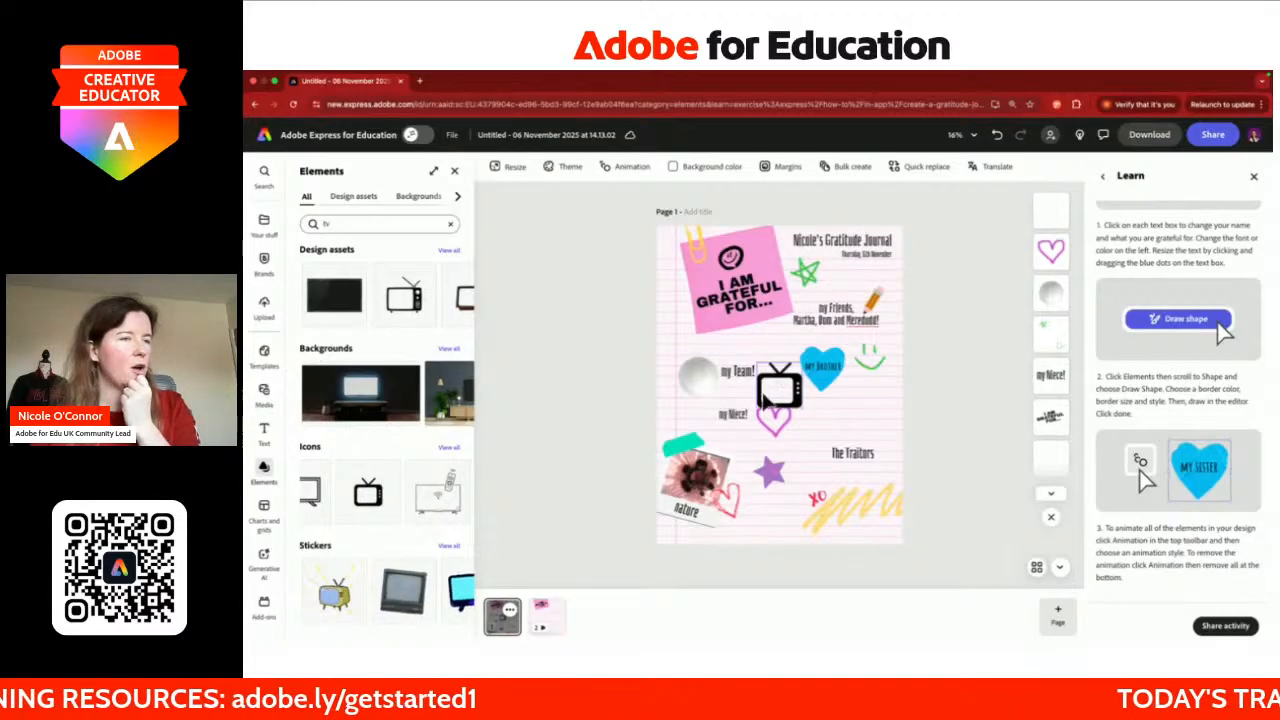
{"action": "left_click_drag", "start_coordinate": [780, 386], "coordinate": [866, 427]}
{"action": "left_click", "coordinate": [926, 437]}
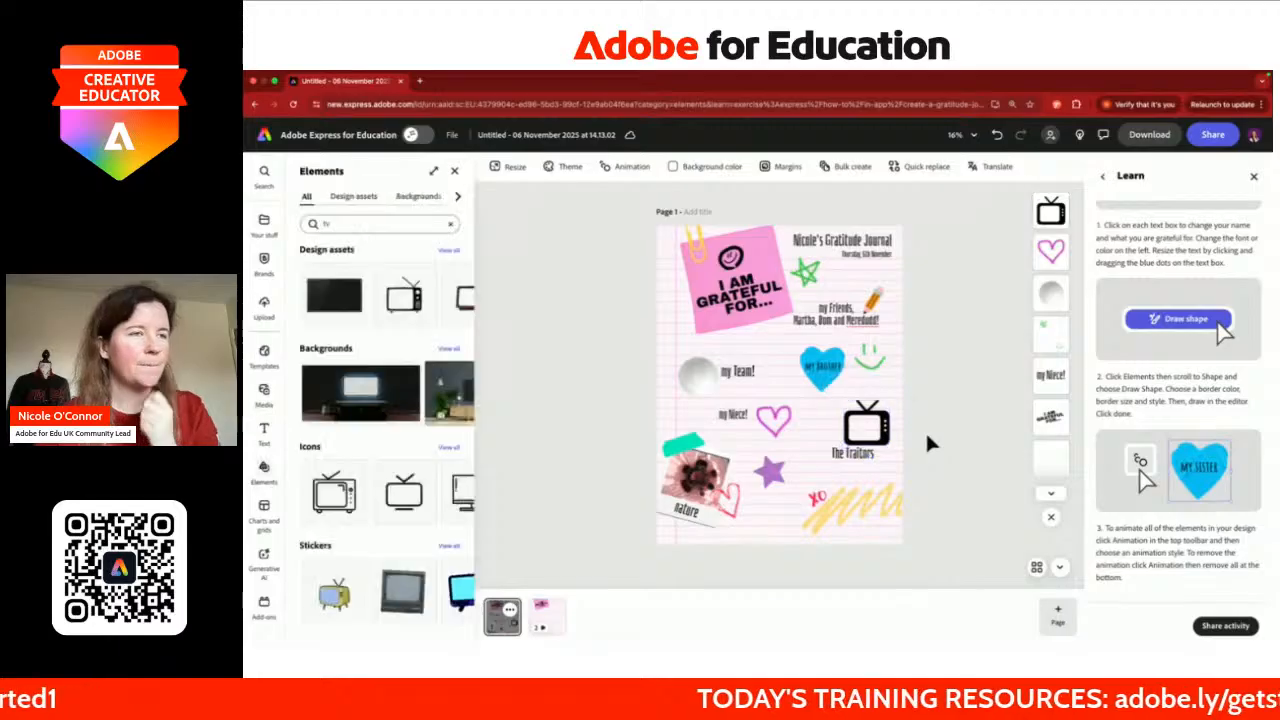
{"action": "scroll", "coordinate": [917, 414], "scroll_direction": "up", "scroll_amount": 2}
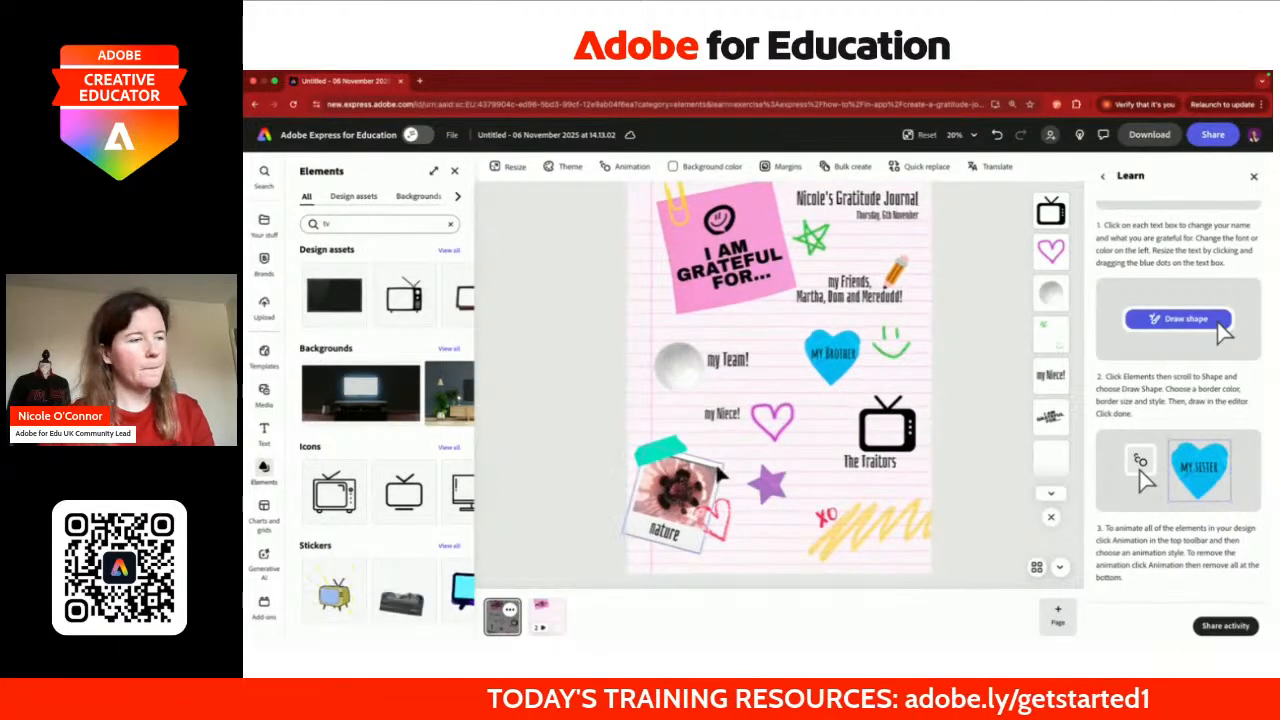
Step: Select the flower photo in the nature polaroid and choose a stock photo as its replacement
{"action": "left_click", "coordinate": [675, 487]}
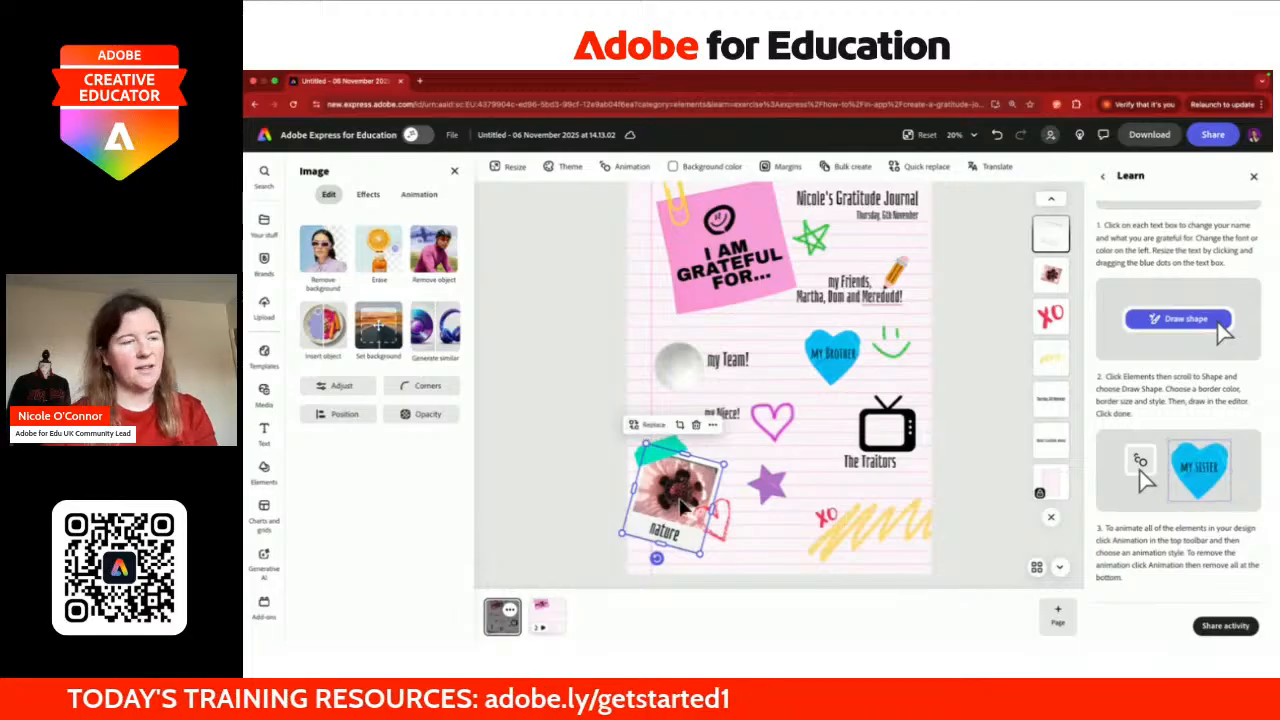
{"action": "scroll", "coordinate": [670, 495], "scroll_direction": "up", "scroll_amount": 5}
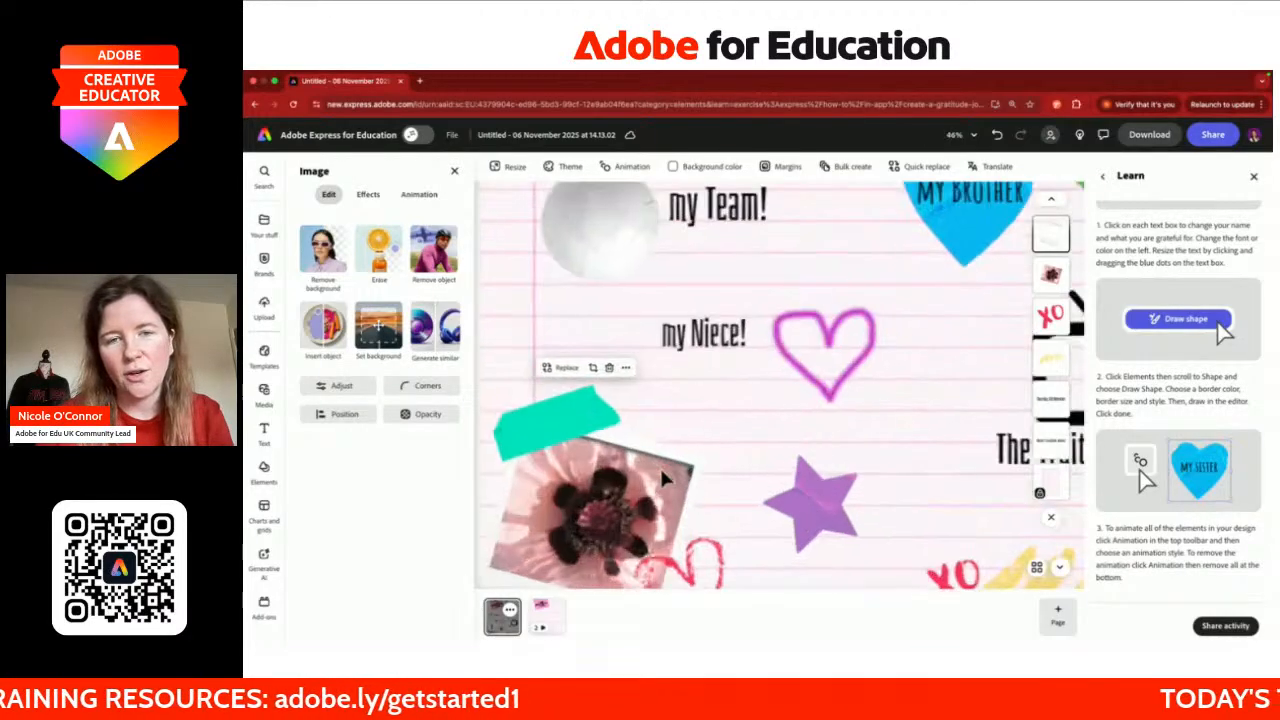
{"action": "left_click", "coordinate": [560, 366]}
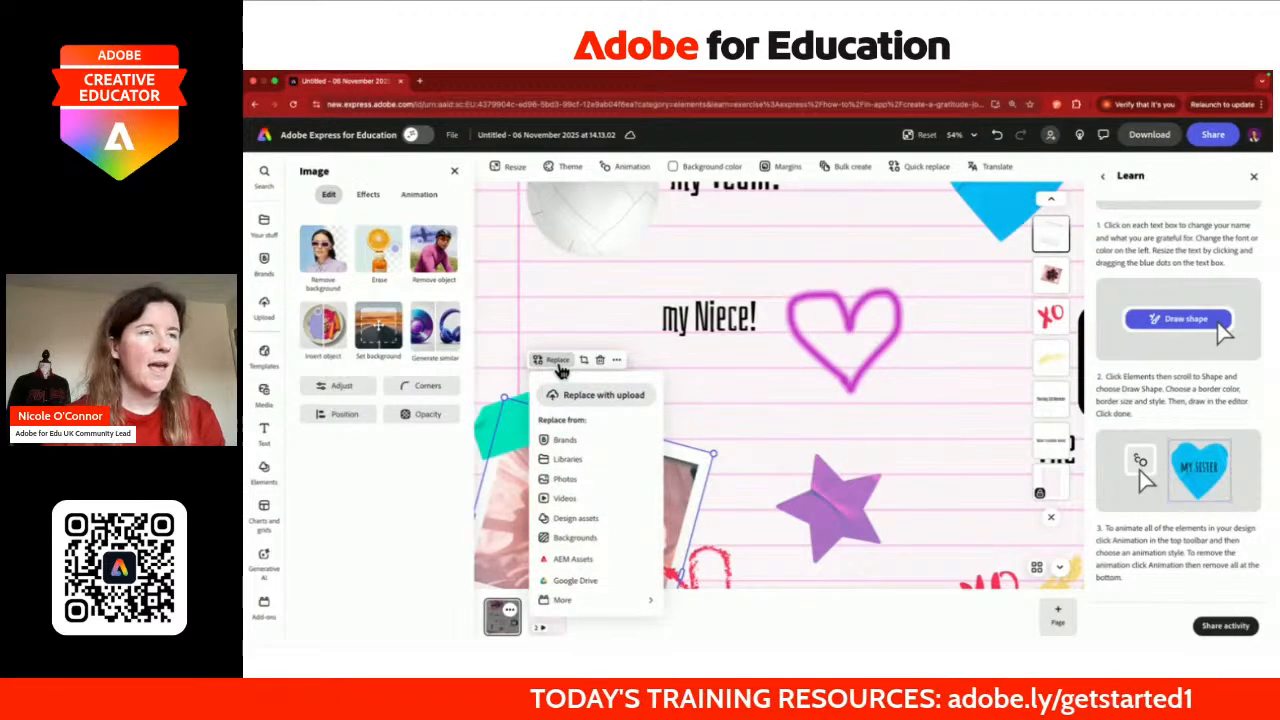
{"action": "left_click", "coordinate": [711, 401]}
{"action": "scroll", "coordinate": [711, 401], "scroll_direction": "down", "scroll_amount": 3}
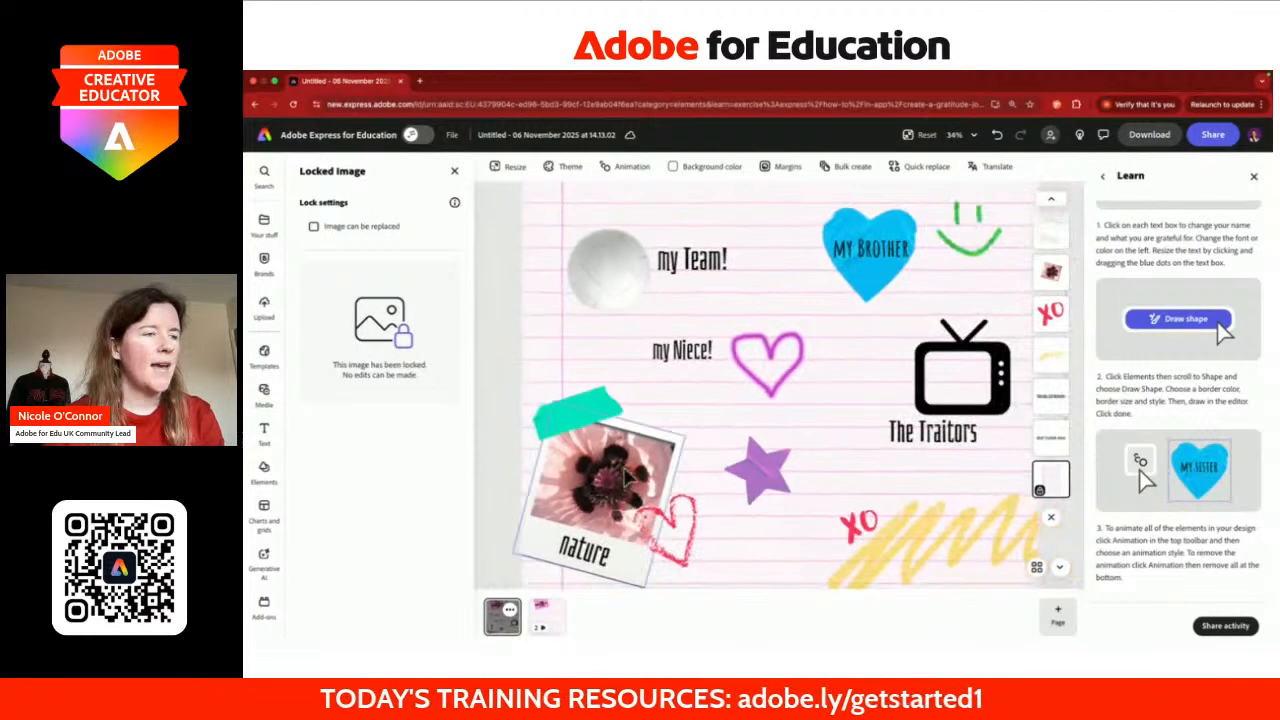
{"action": "left_click", "coordinate": [610, 480]}
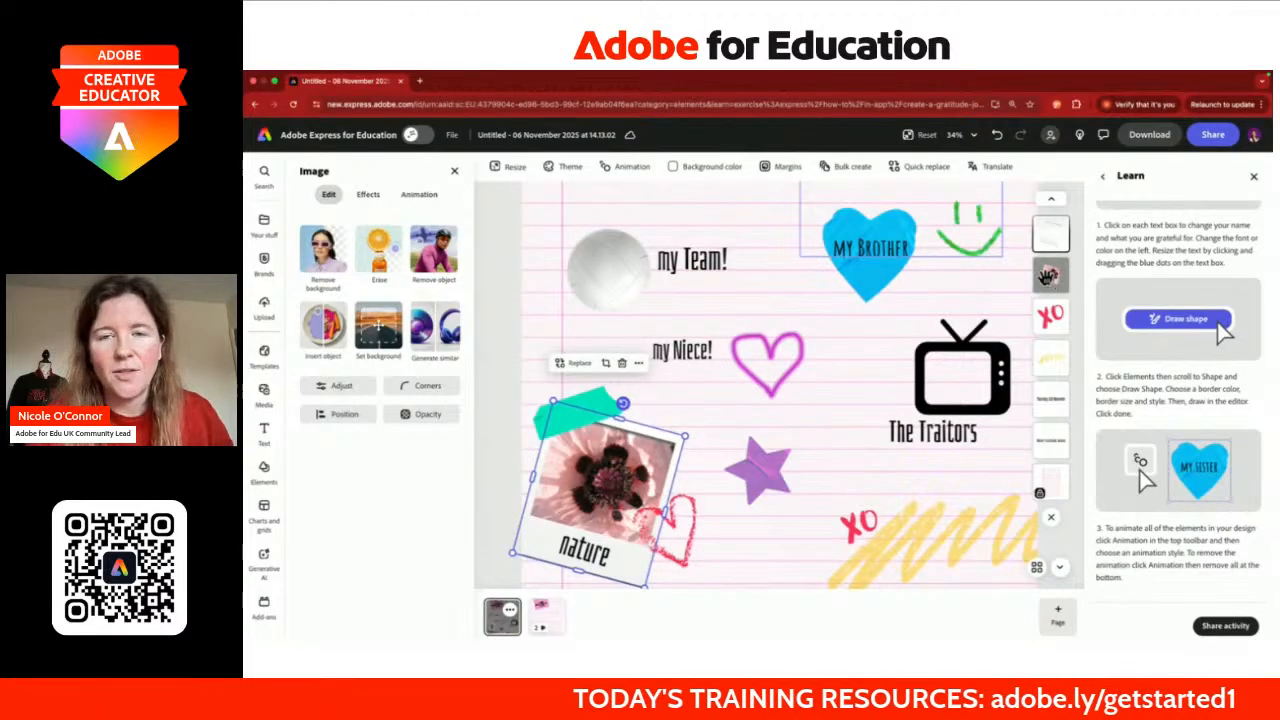
{"action": "left_click", "coordinate": [1056, 279]}
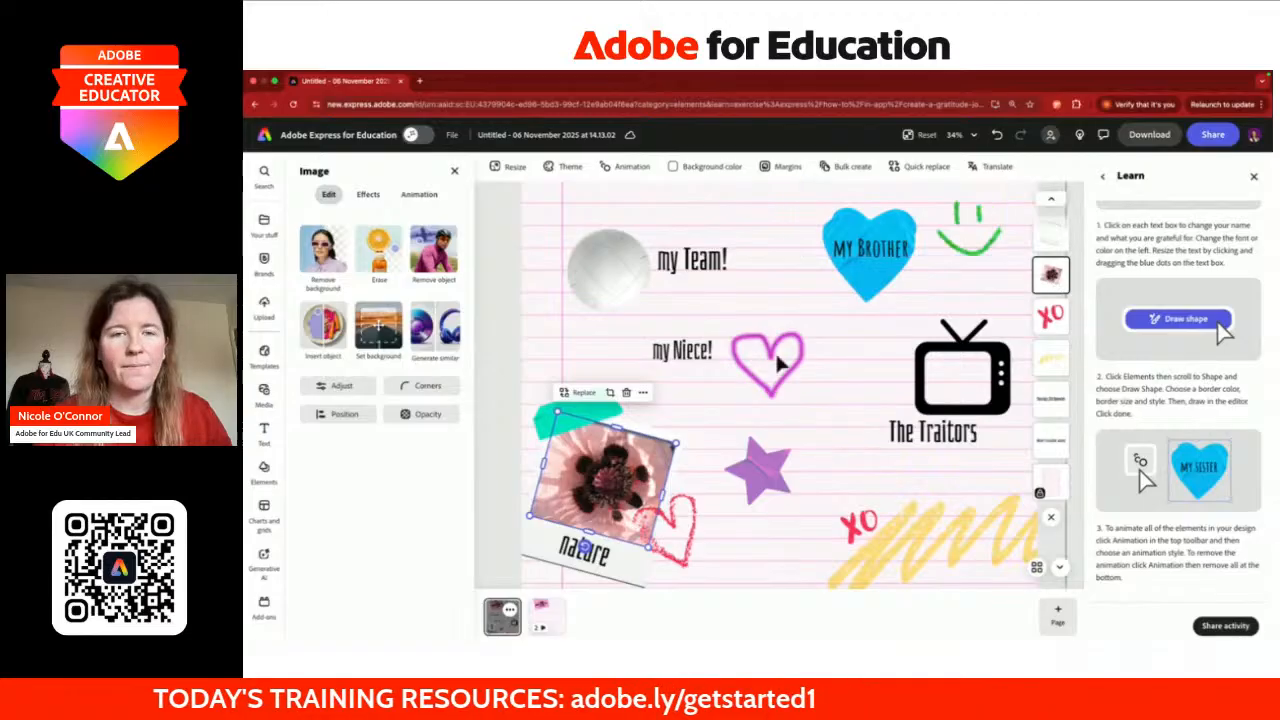
{"action": "left_click", "coordinate": [578, 395]}
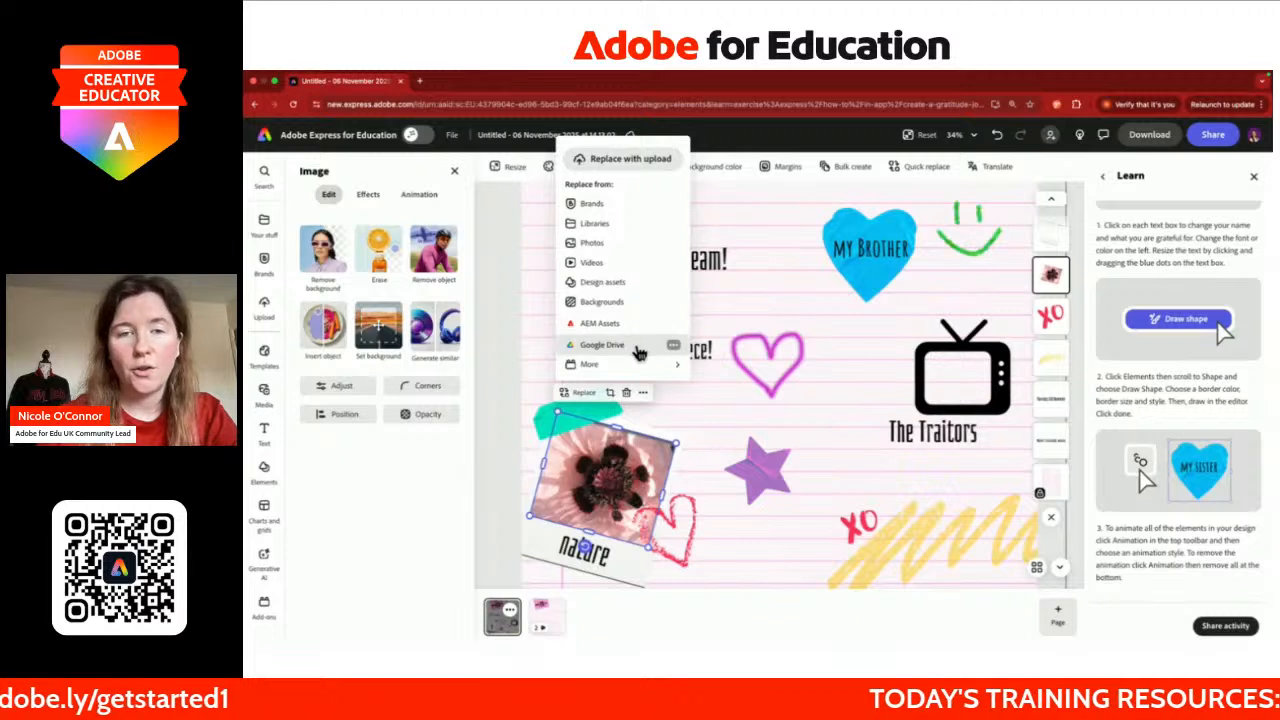
{"action": "mouse_move", "coordinate": [651, 368]}
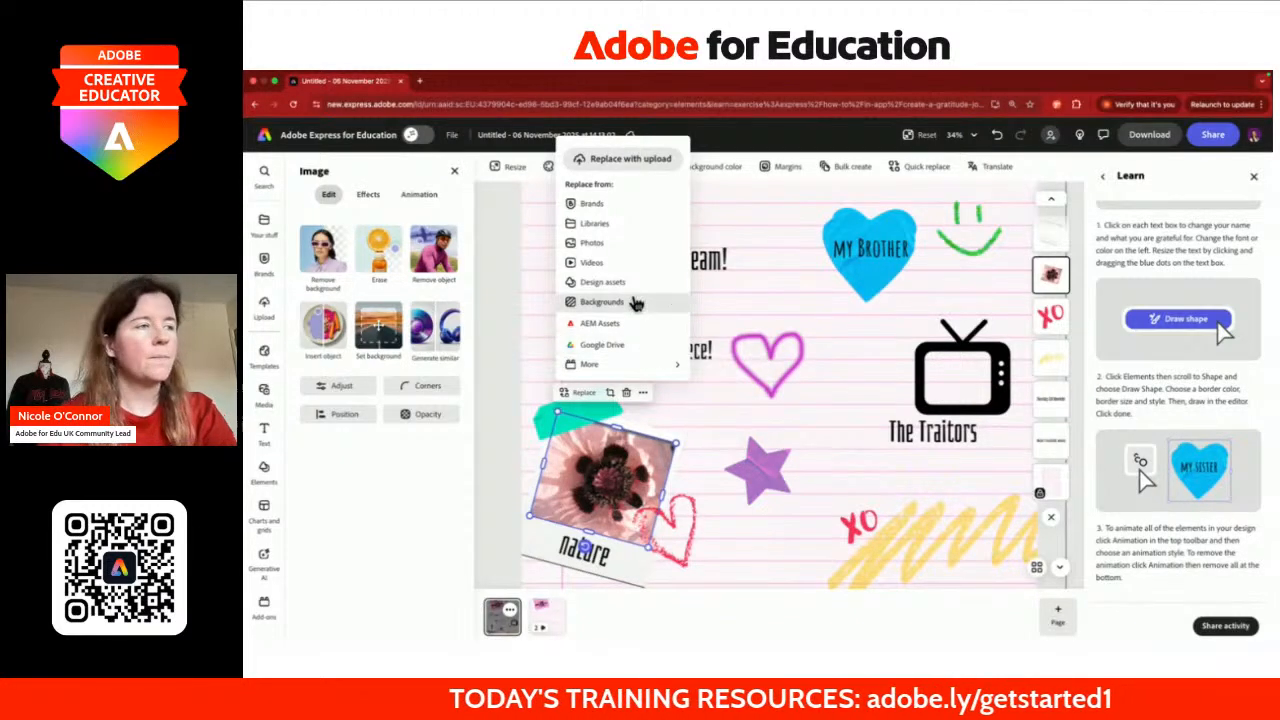
{"action": "left_click", "coordinate": [600, 245]}
Step: Search photos for 'ocean' and replace the flower image with an ocean result
{"action": "left_click", "coordinate": [431, 252]}
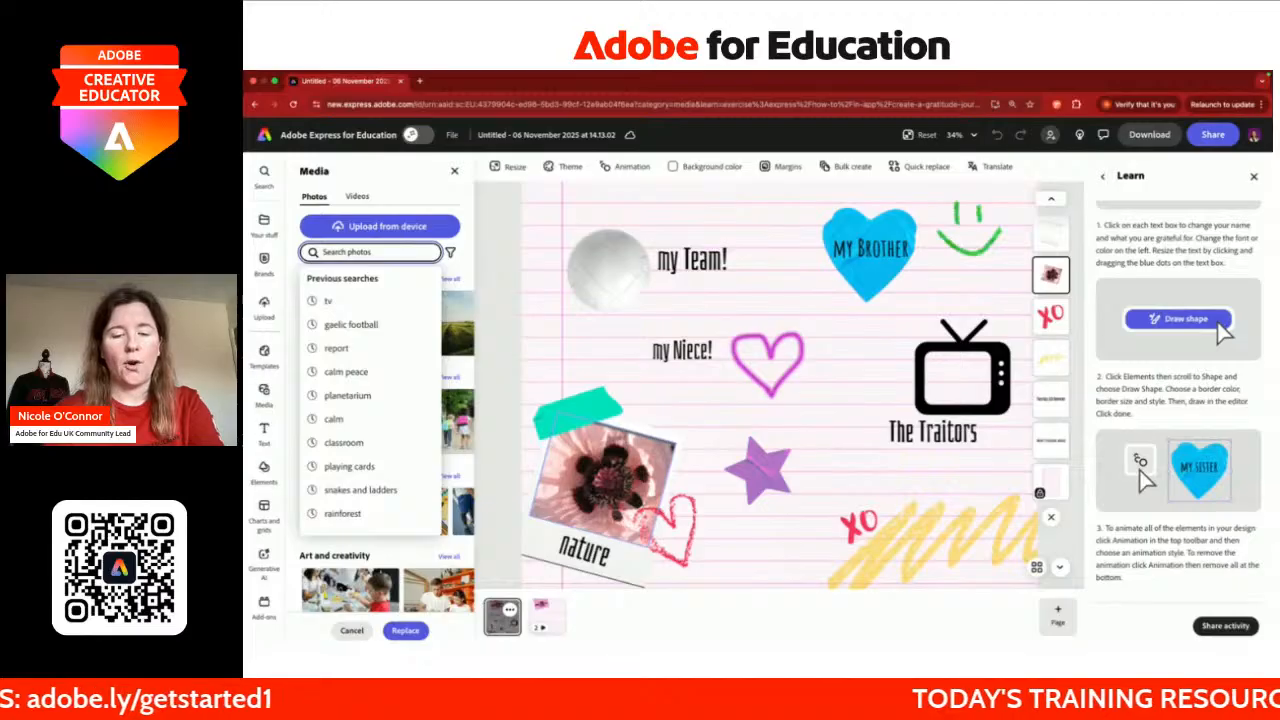
{"action": "type", "text": "ocean"}
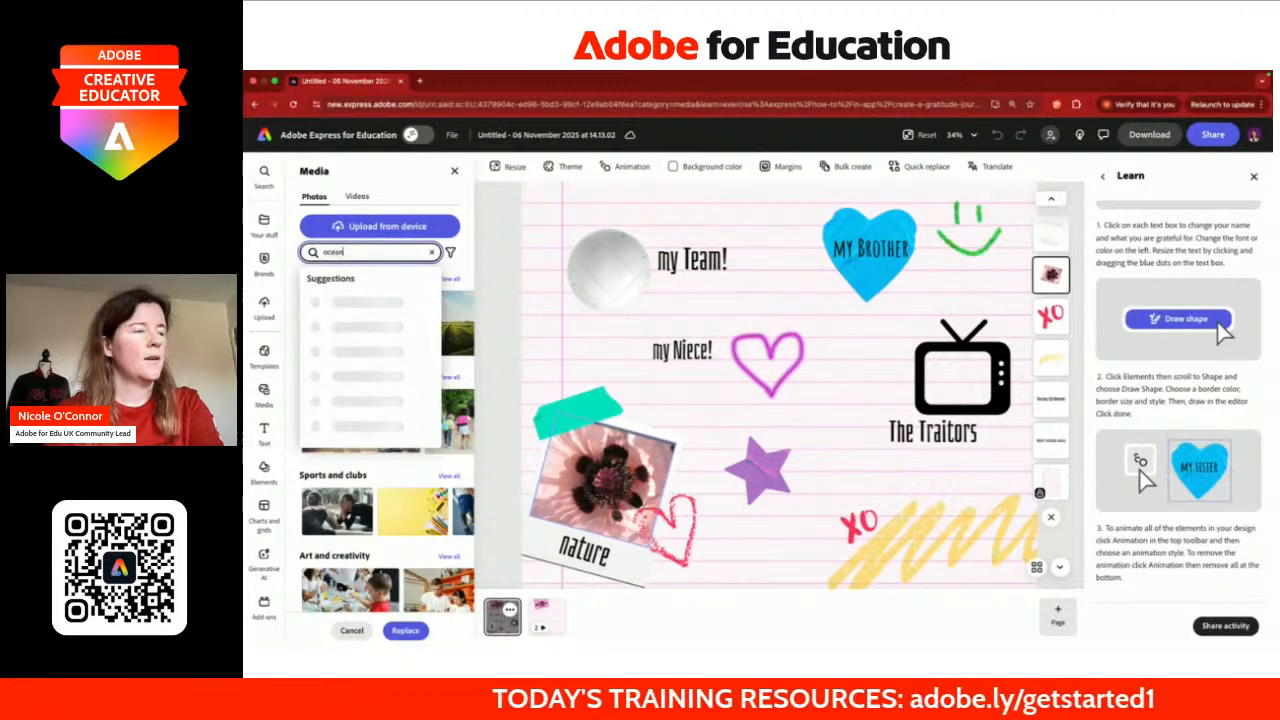
{"action": "key", "text": "Return"}
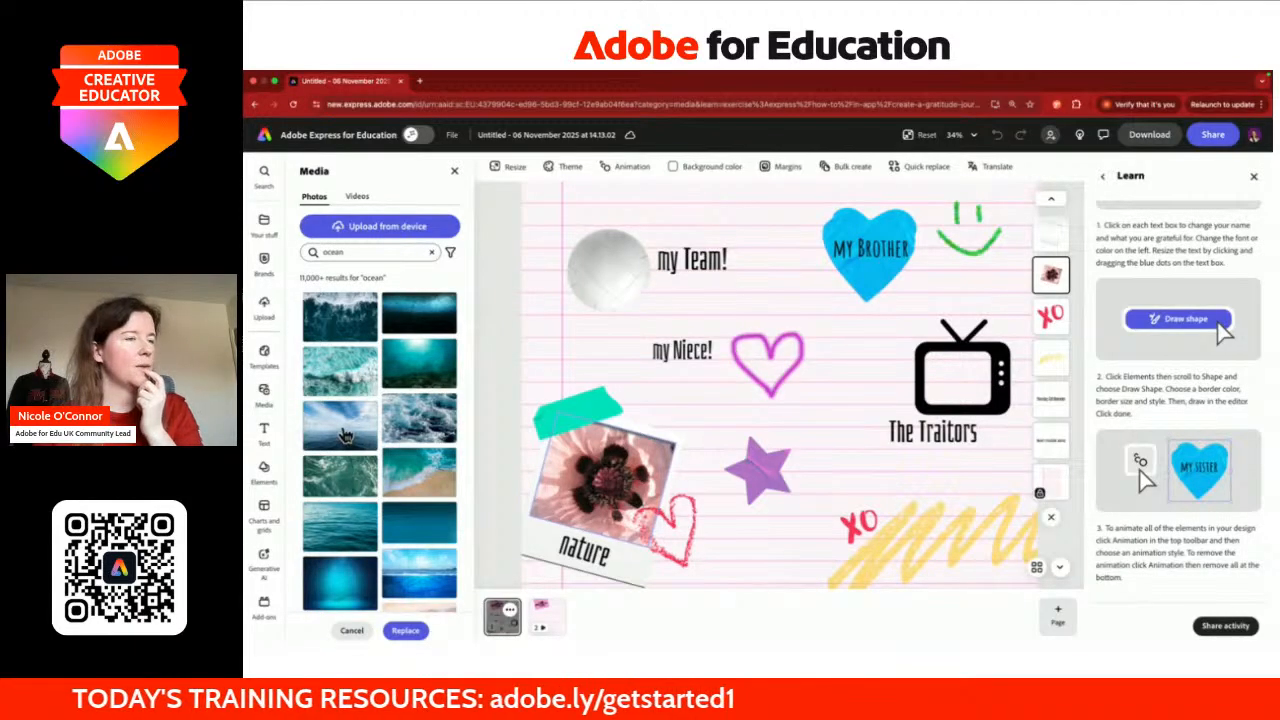
{"action": "left_click", "coordinate": [350, 433]}
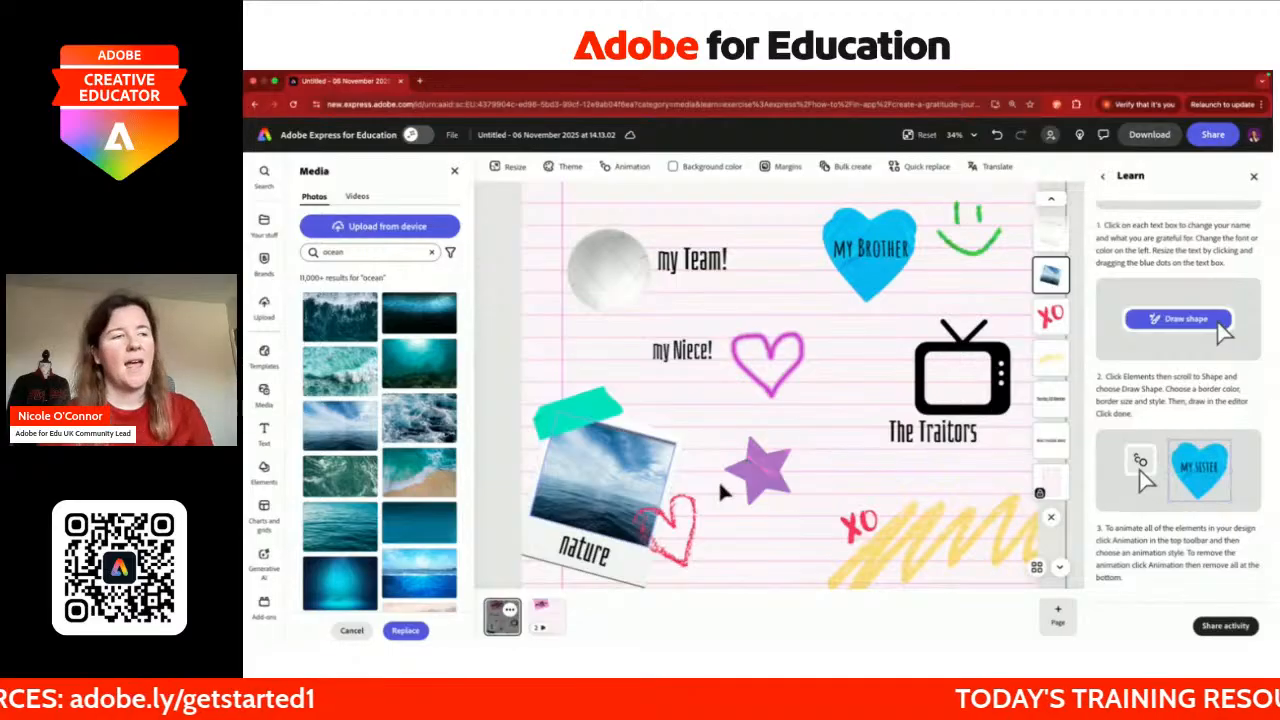
Step: Scroll down the page and select the pink sticky note
{"action": "scroll", "coordinate": [718, 479], "scroll_direction": "down", "scroll_amount": 2}
{"action": "scroll", "coordinate": [718, 479], "scroll_direction": "down", "scroll_amount": 3}
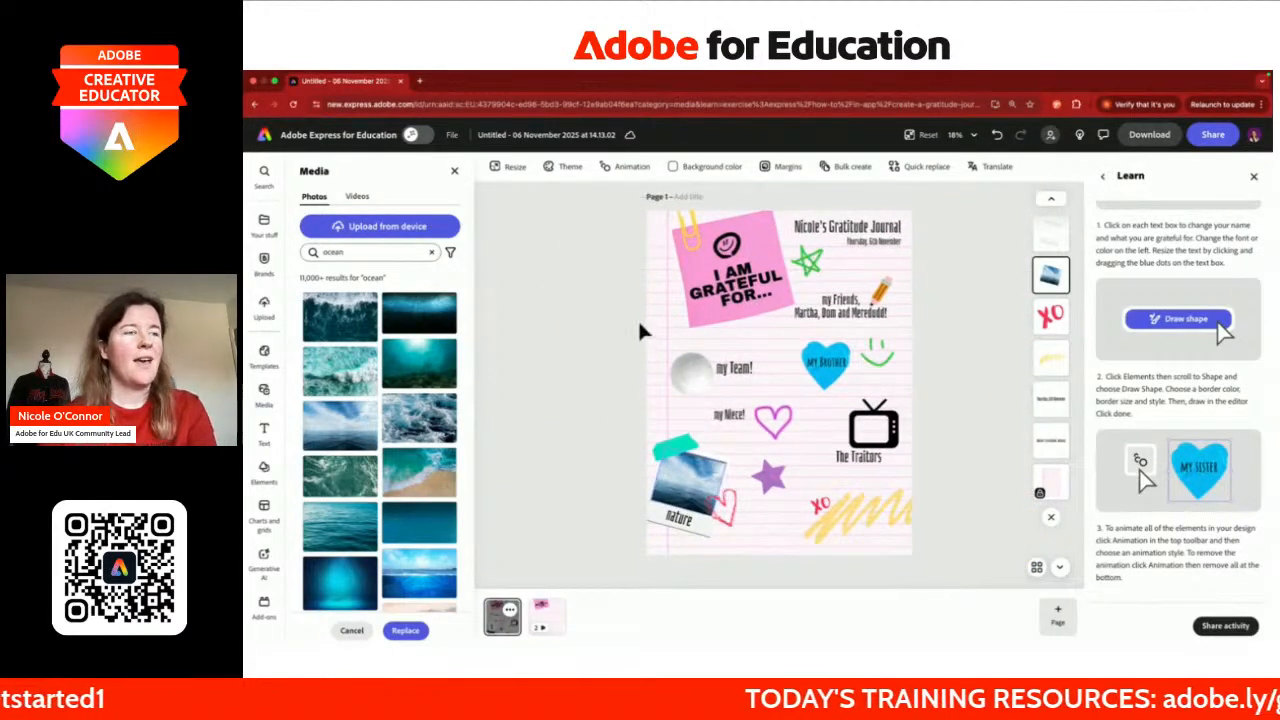
{"action": "left_click", "coordinate": [754, 232]}
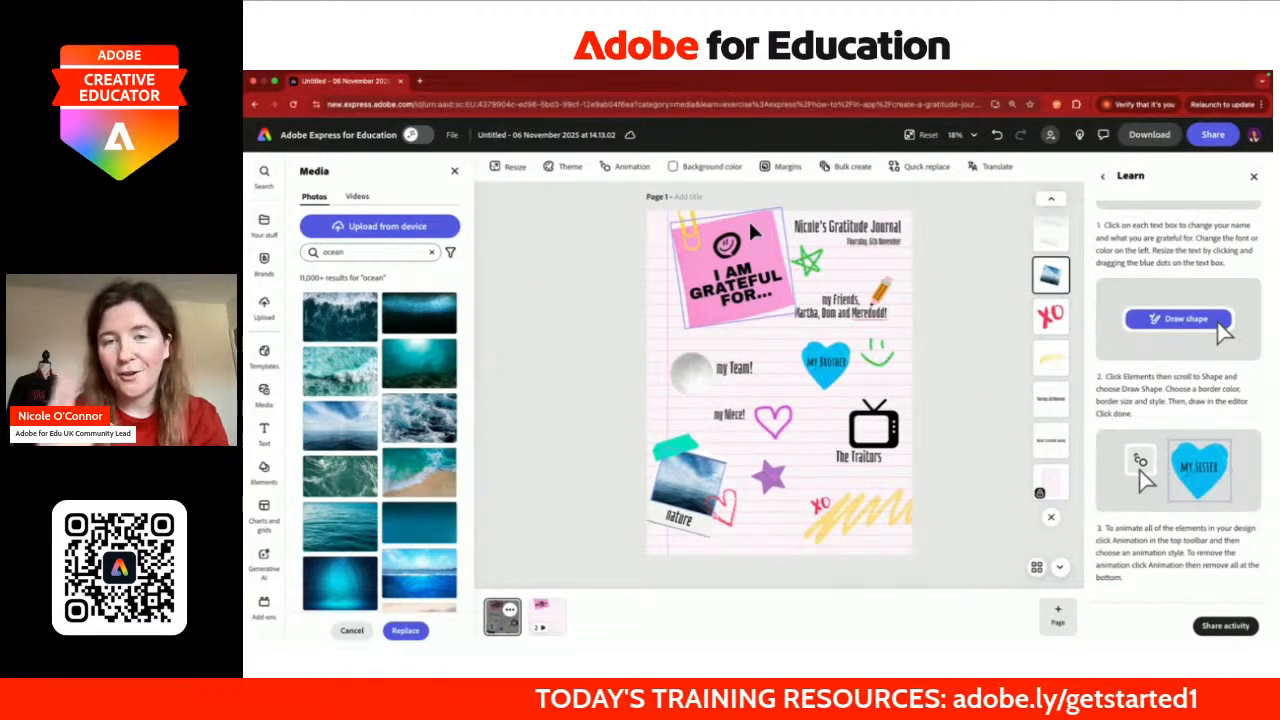
Step: Apply the Duotone effect to the pink 'I am grateful for…' note, turning it teal
{"action": "left_click", "coordinate": [905, 505]}
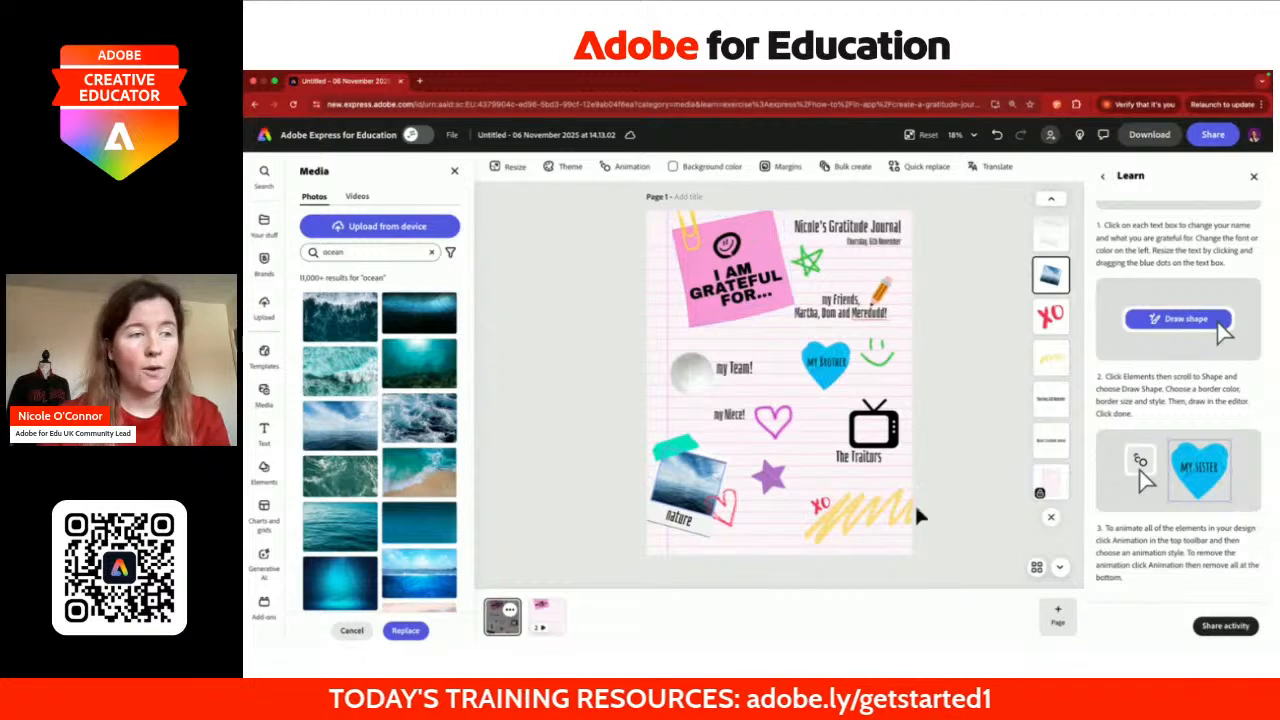
{"action": "left_click", "coordinate": [867, 523]}
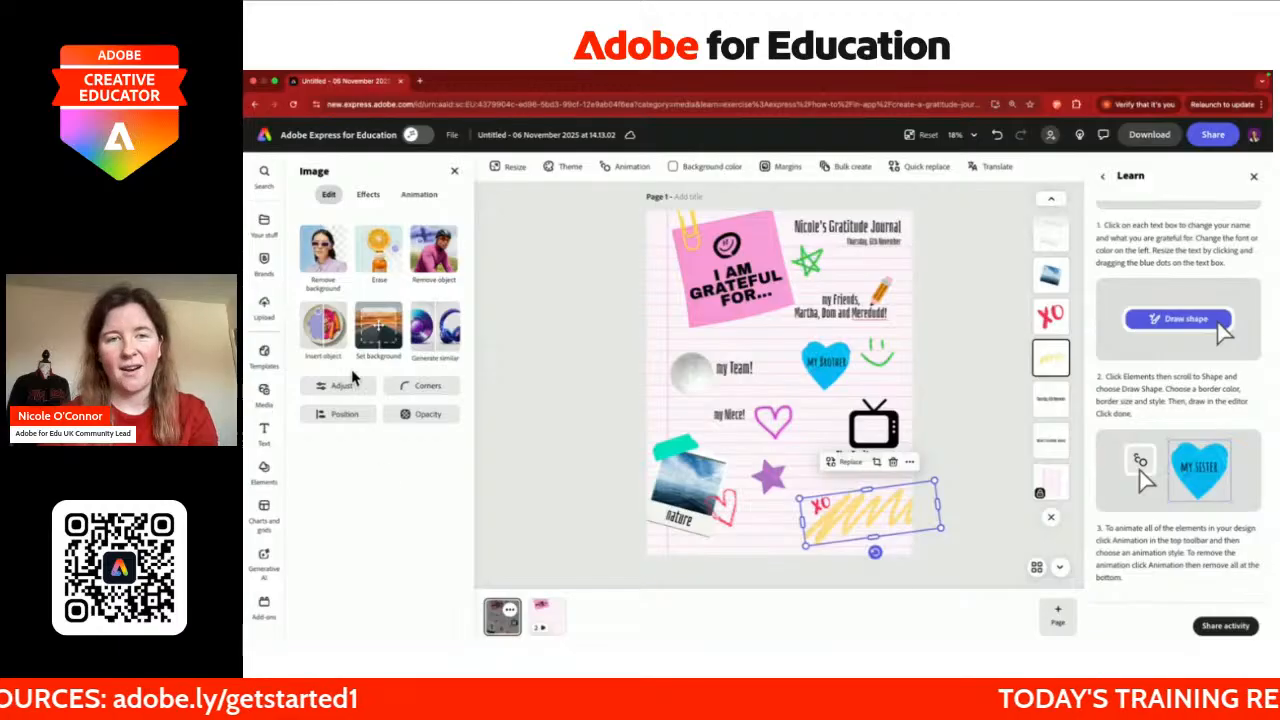
{"action": "left_click", "coordinate": [369, 197]}
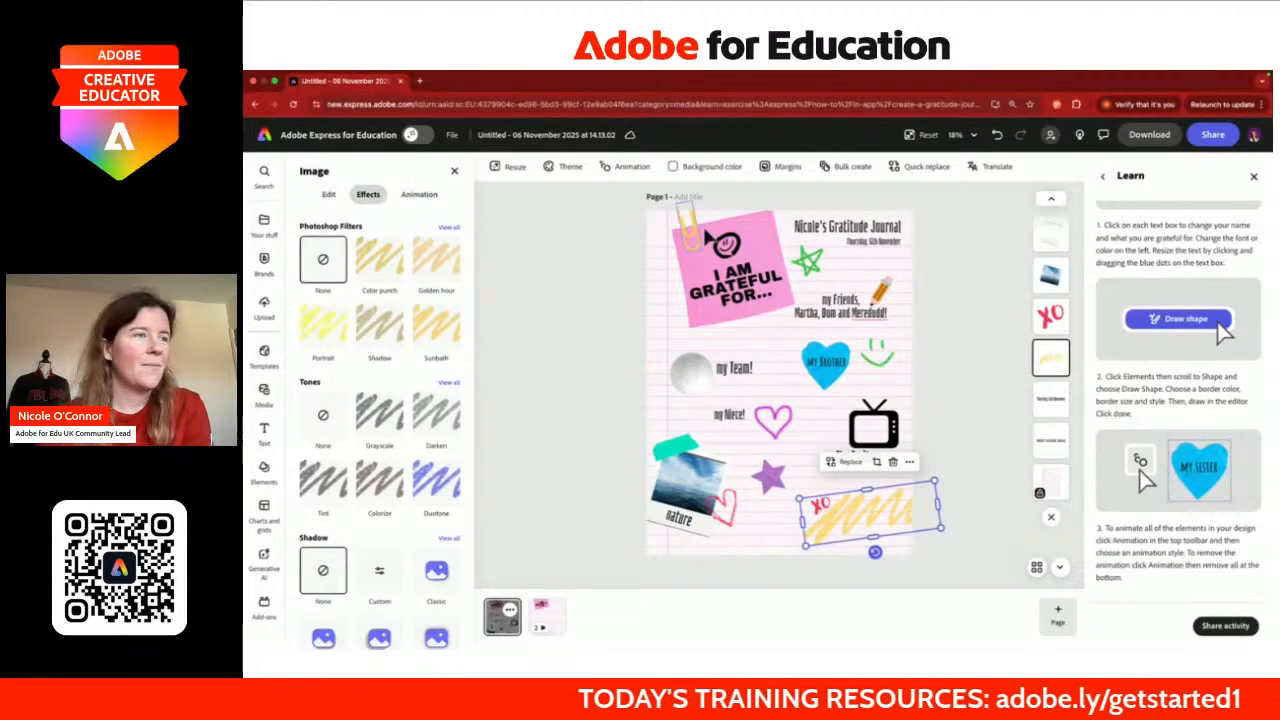
{"action": "left_click", "coordinate": [758, 214]}
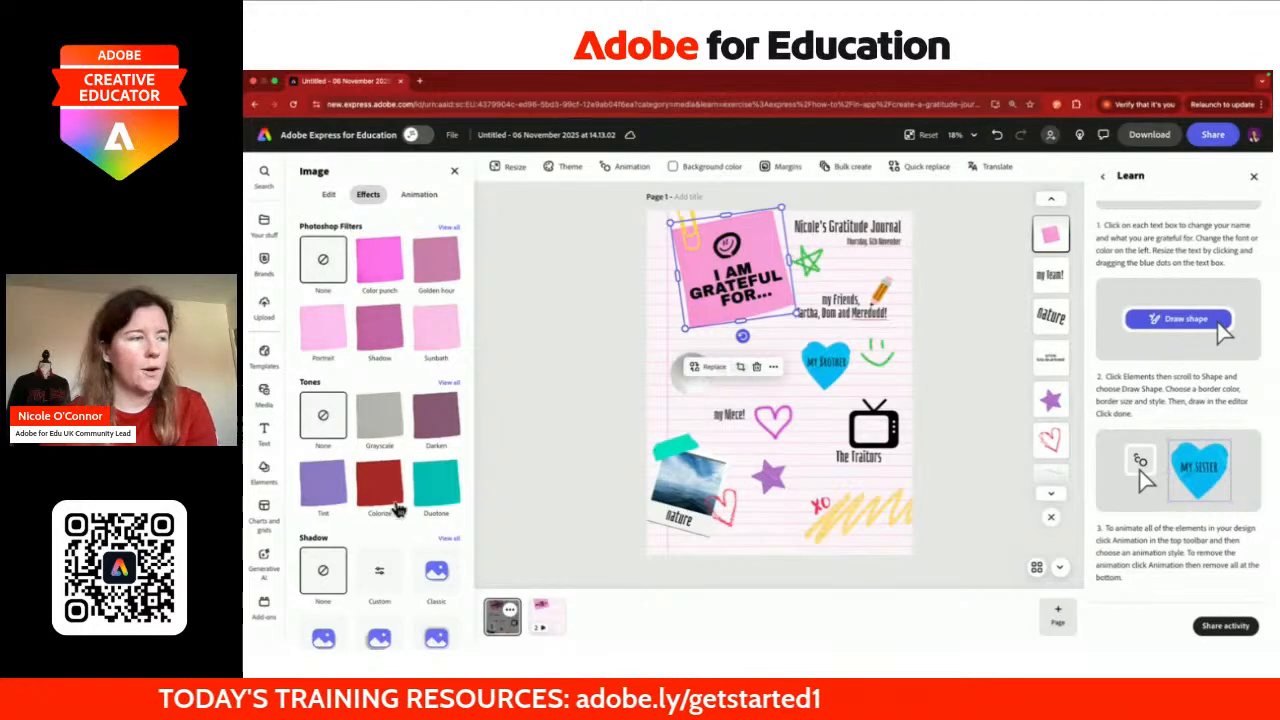
{"action": "left_click", "coordinate": [437, 497]}
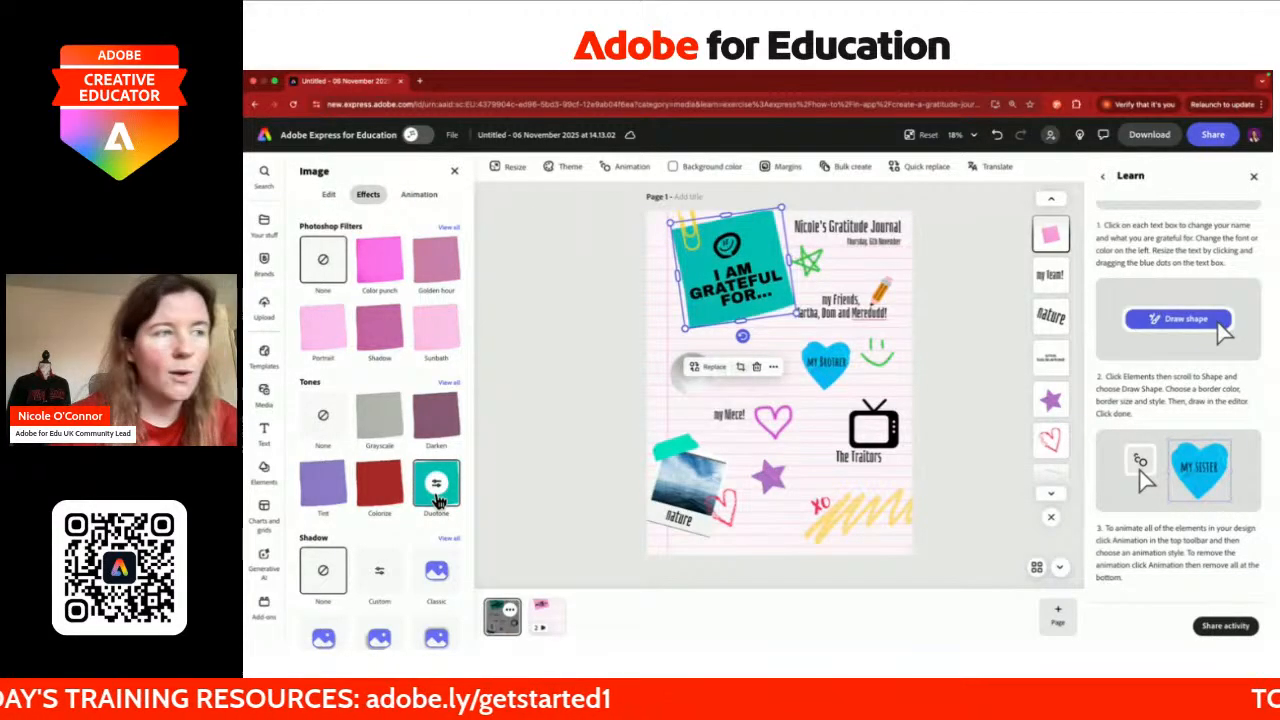
{"action": "left_click", "coordinate": [328, 194]}
{"action": "left_click", "coordinate": [874, 425]}
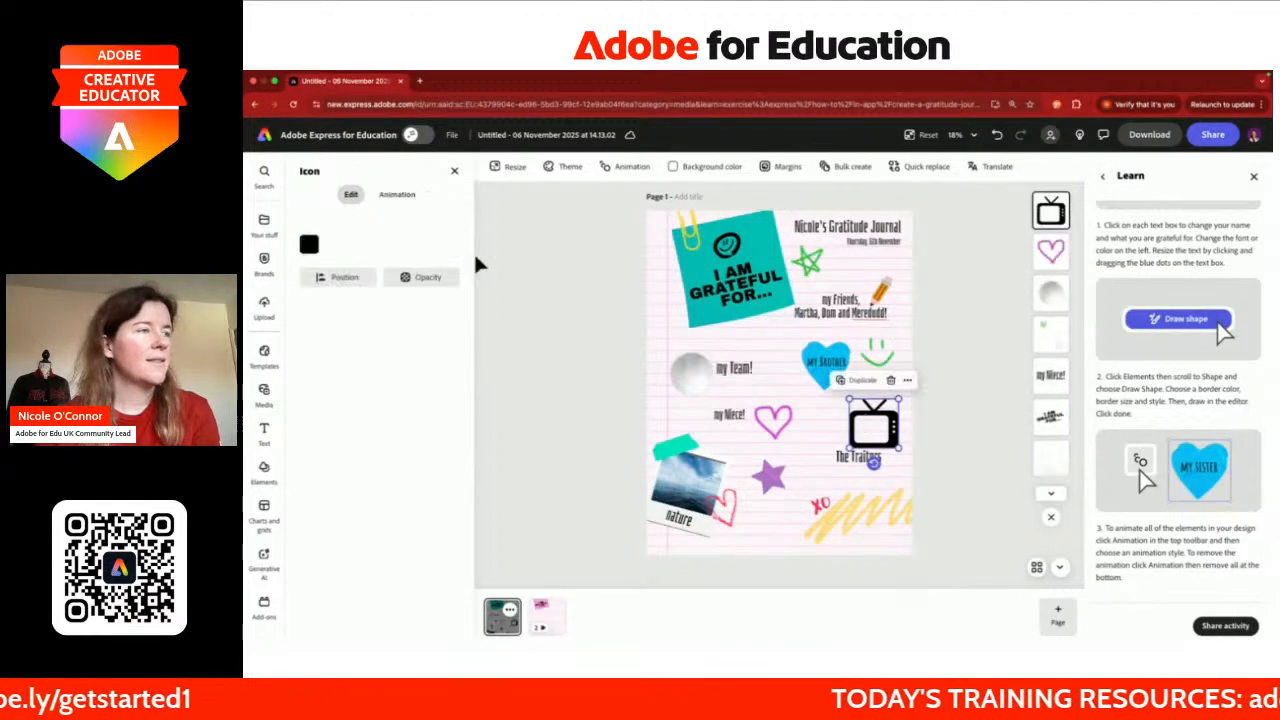
Step: Recolour the TV icon's fill from black to deep pink #C72662 using a custom colour
{"action": "left_click", "coordinate": [309, 247]}
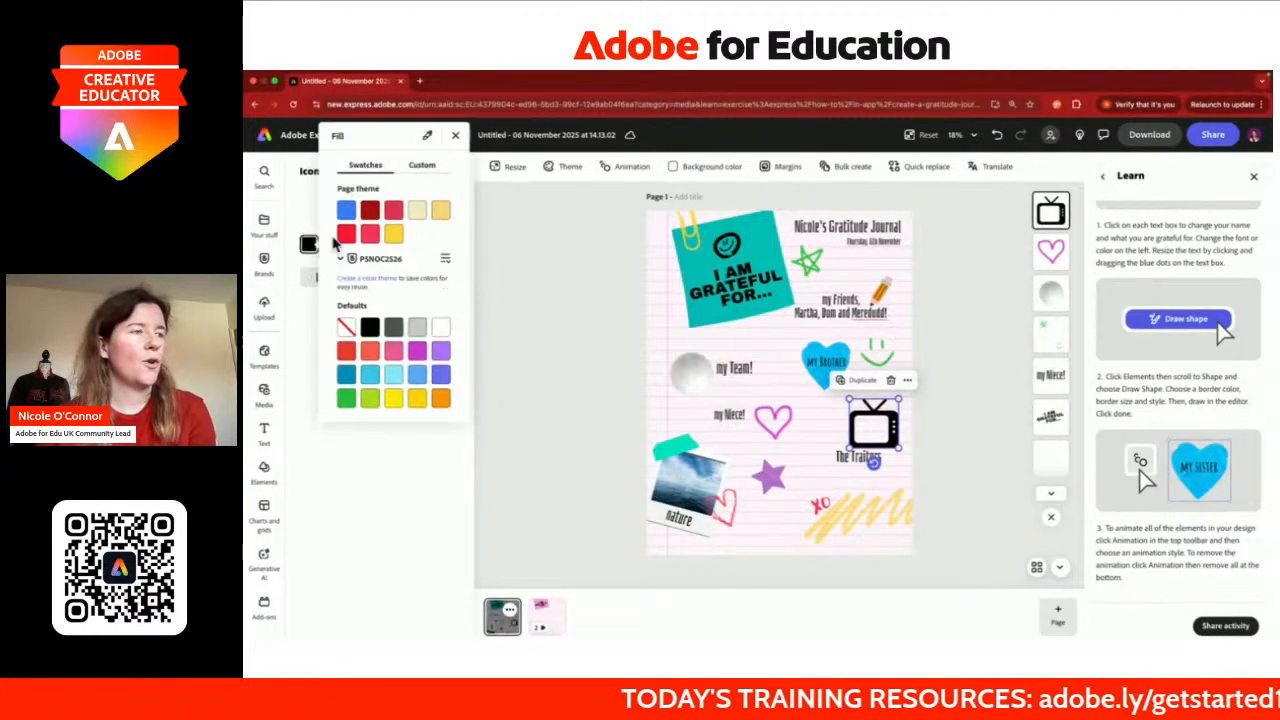
{"action": "left_click", "coordinate": [369, 399]}
{"action": "left_click", "coordinate": [345, 400]}
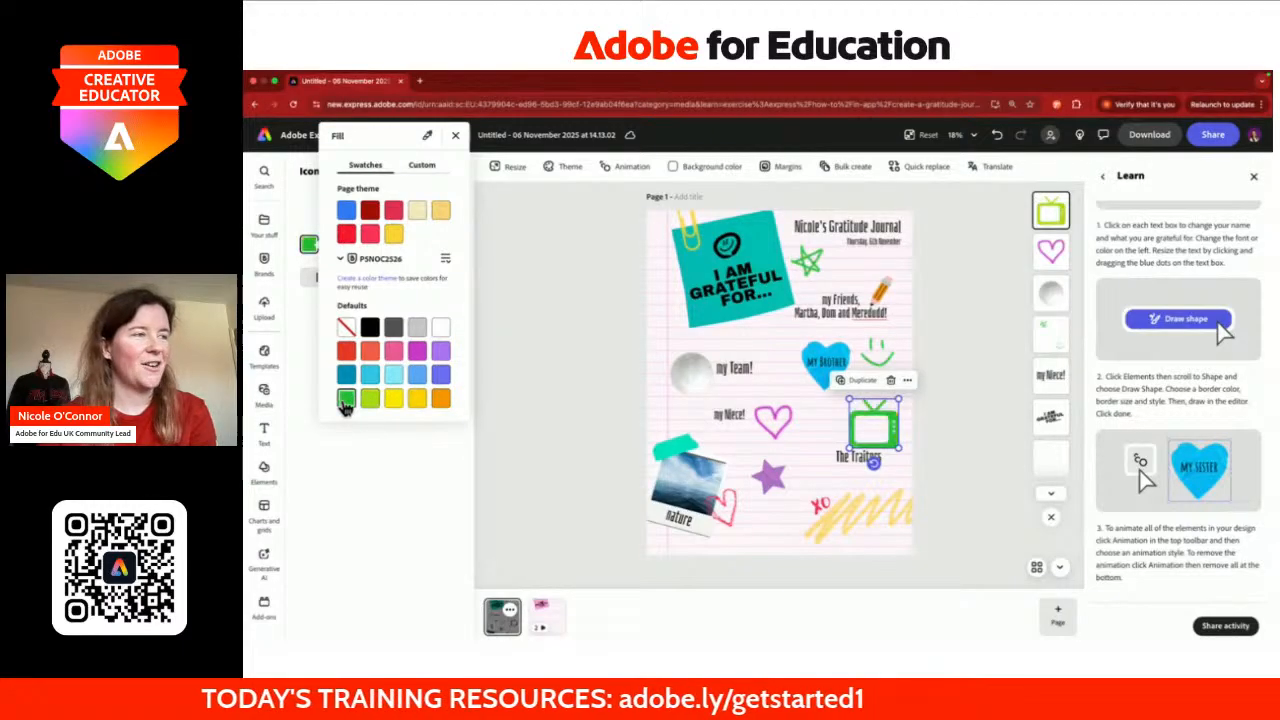
{"action": "left_click", "coordinate": [346, 351]}
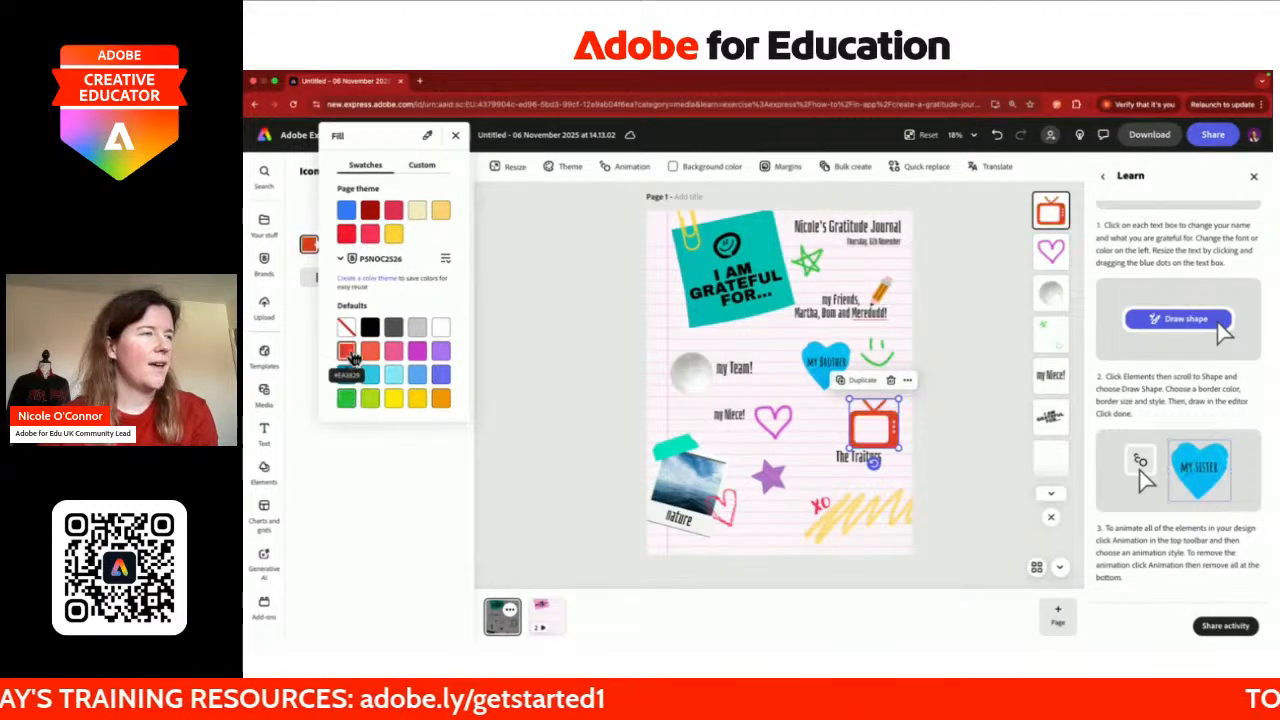
{"action": "left_click", "coordinate": [429, 171]}
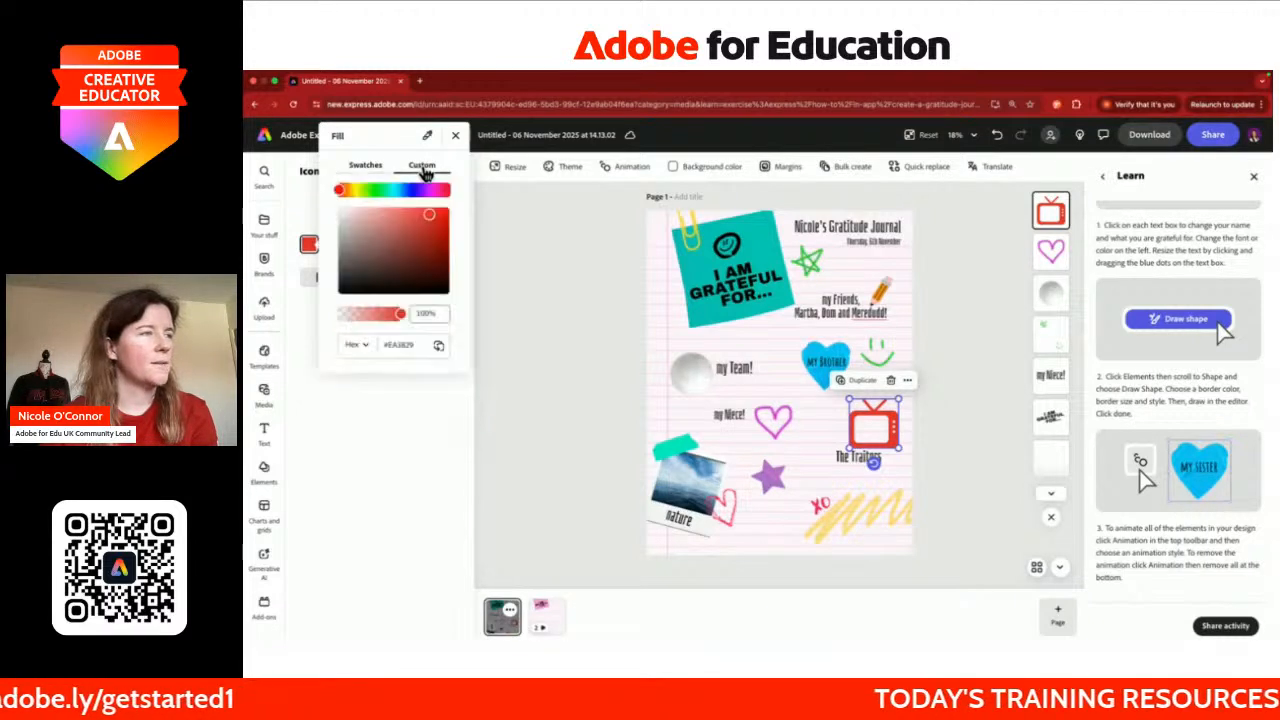
{"action": "left_click_drag", "start_coordinate": [425, 200], "coordinate": [431, 230]}
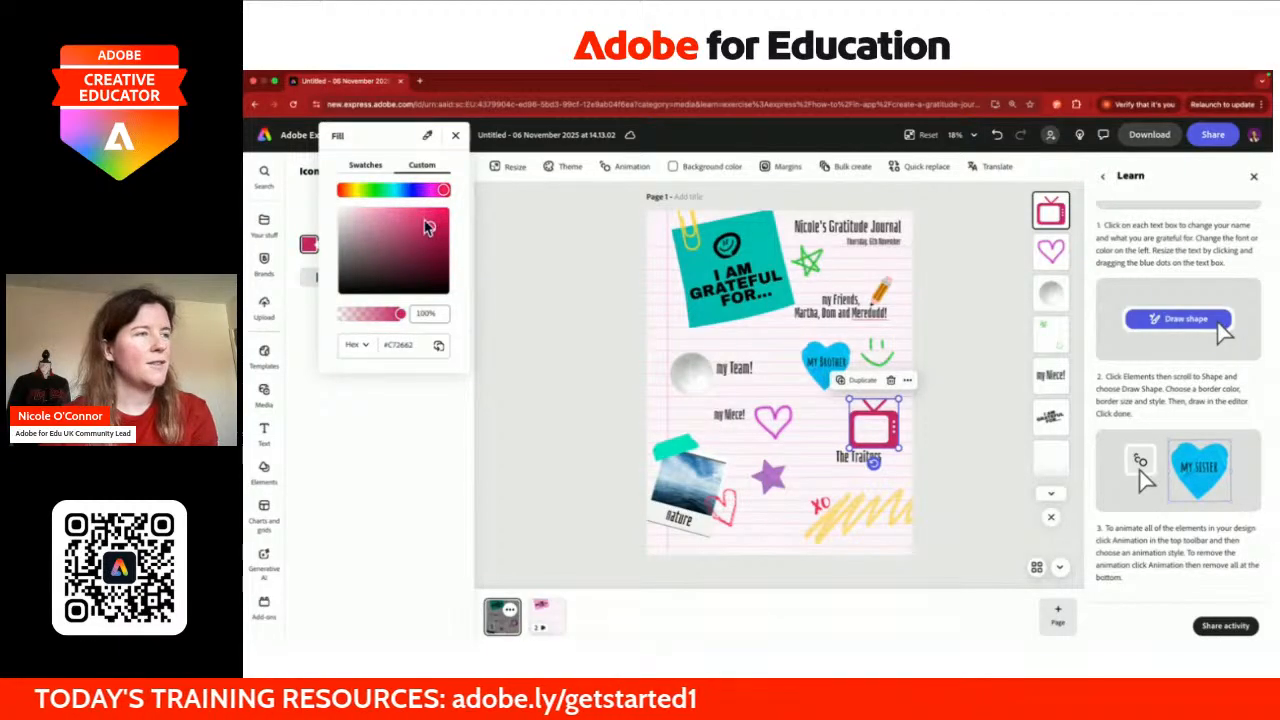
{"action": "left_click", "coordinate": [614, 378]}
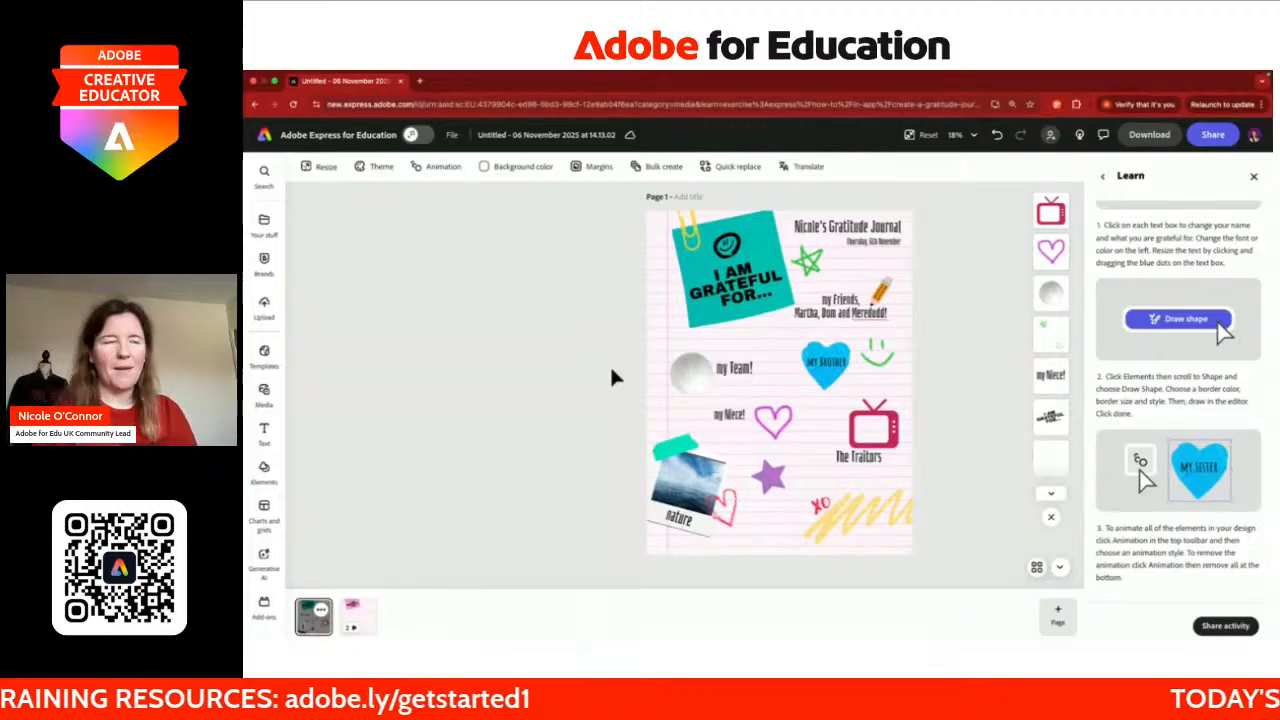
Step: Switch to the Chrome course page and scroll down to 'Activity Two – Add your Voice'
{"action": "key", "text": "ctrl+Right"}
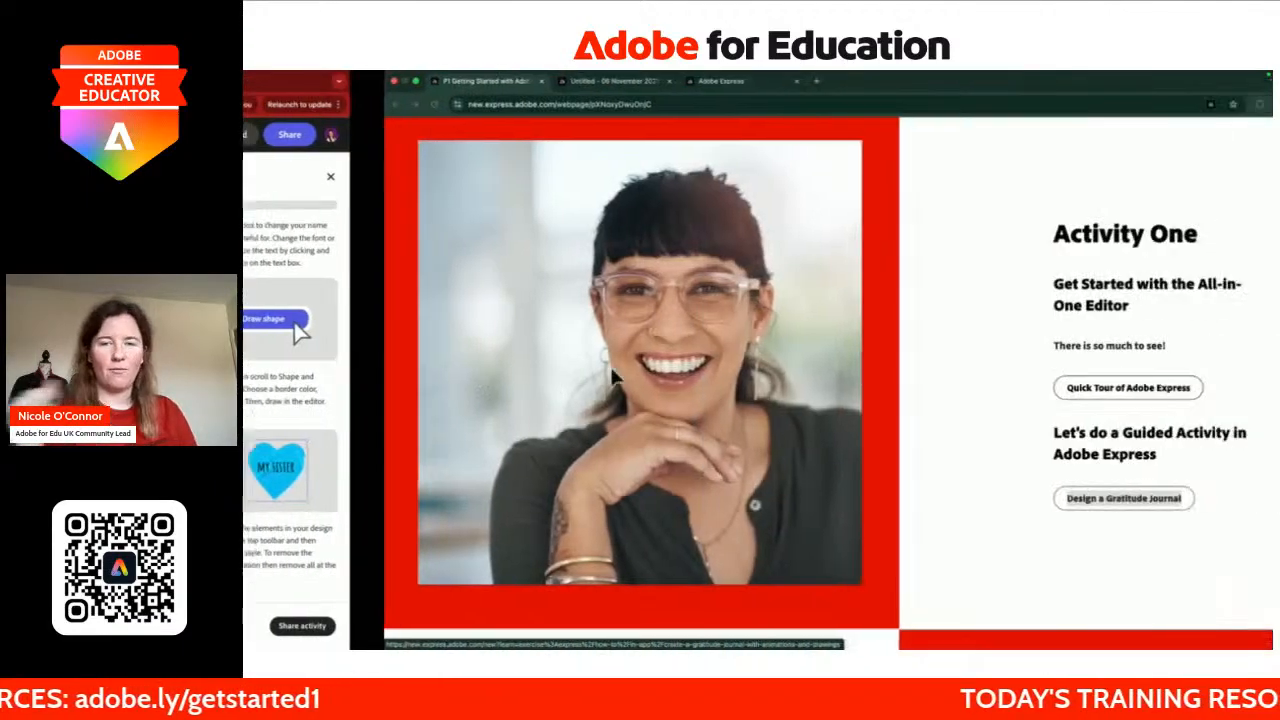
{"action": "scroll", "coordinate": [752, 423], "scroll_direction": "down", "scroll_amount": 10}
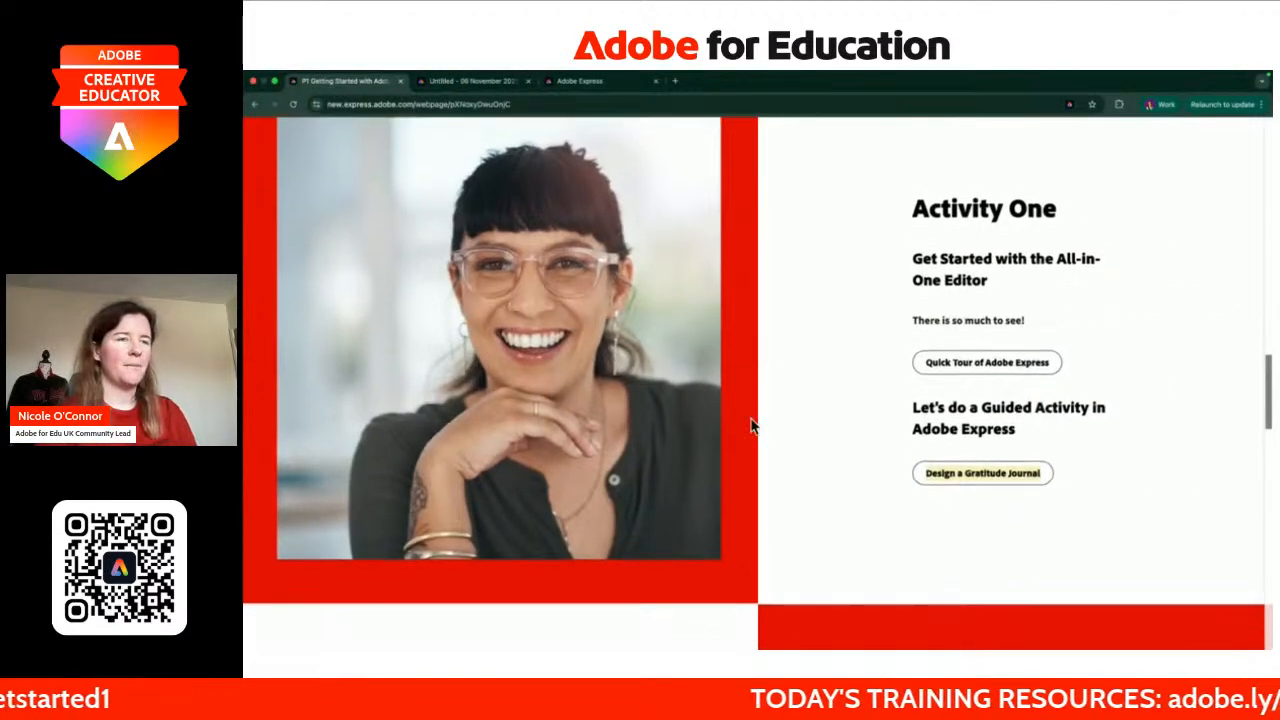
{"action": "scroll", "coordinate": [752, 425], "scroll_direction": "down", "scroll_amount": 1}
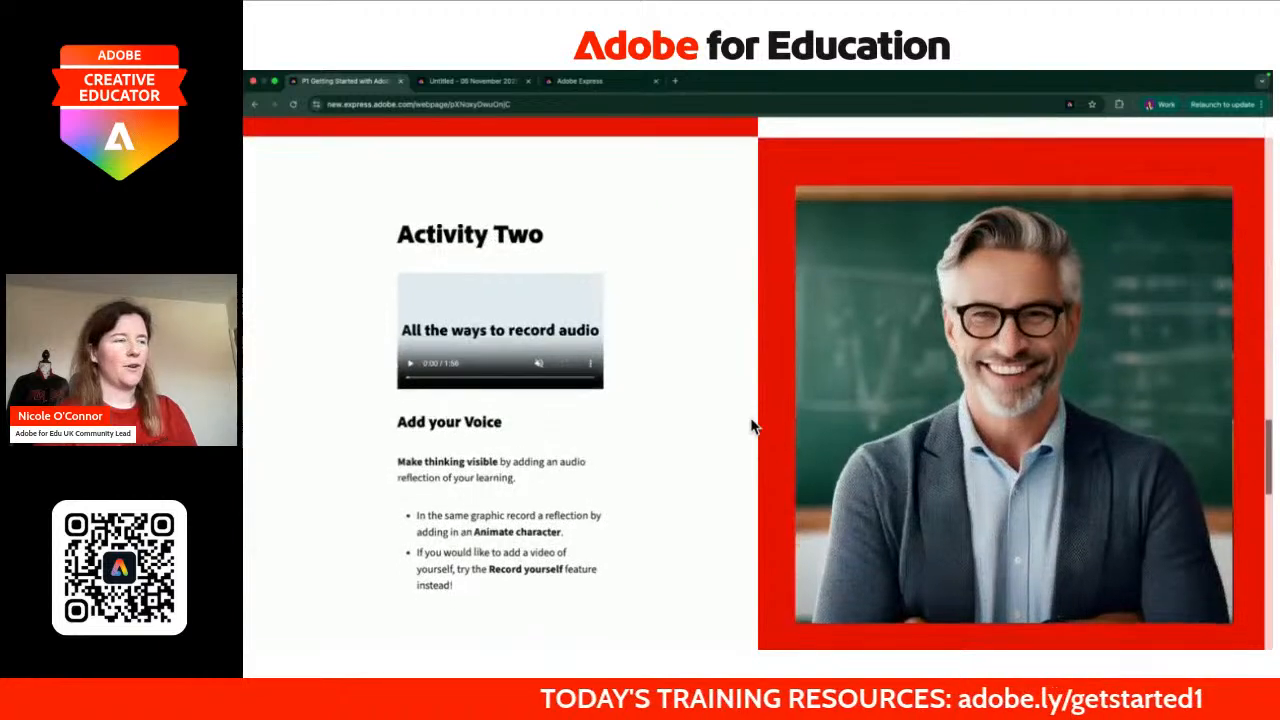
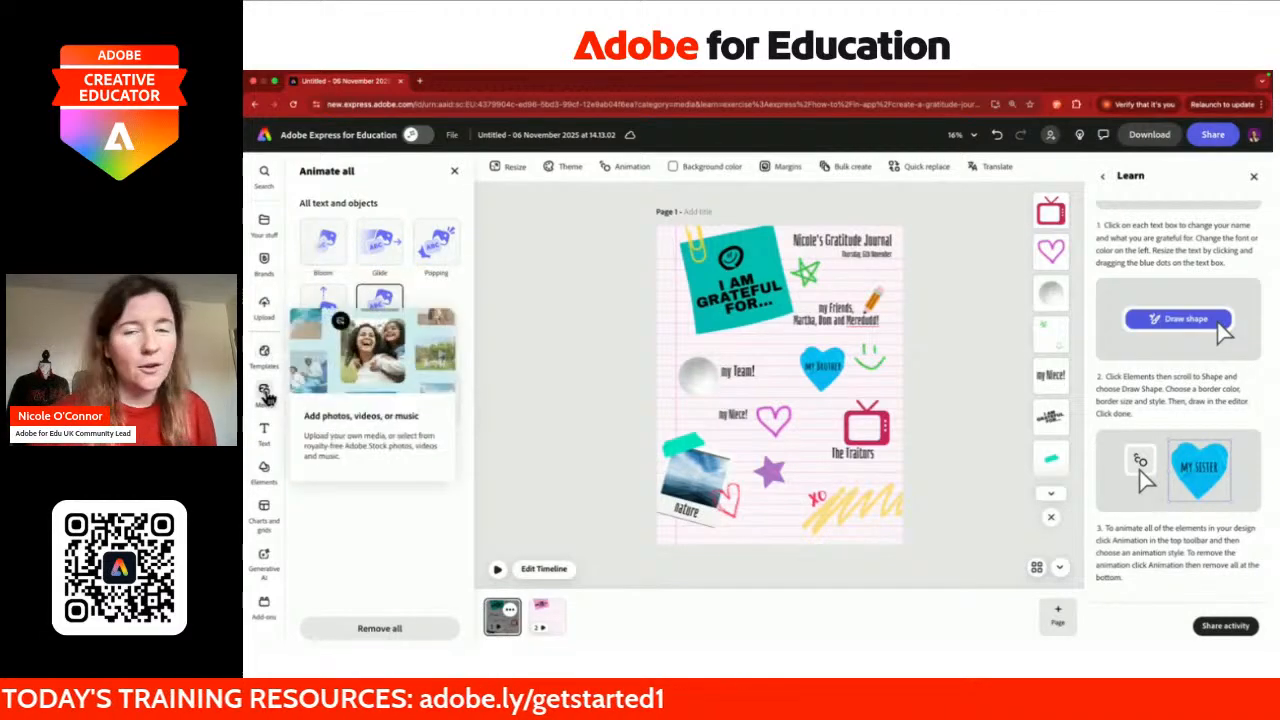
Step: Open the Media library's Videos tab to reach the animated character and record-yourself options
{"action": "left_click", "coordinate": [265, 395]}
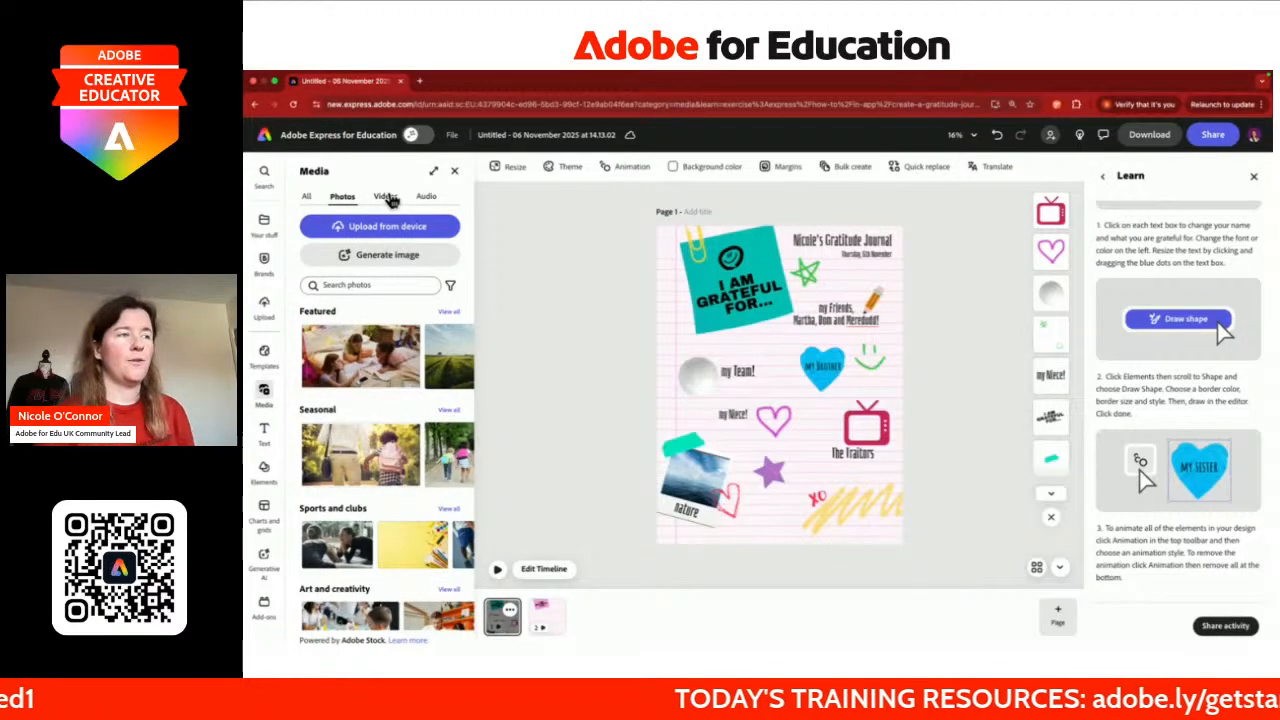
{"action": "left_click", "coordinate": [388, 198]}
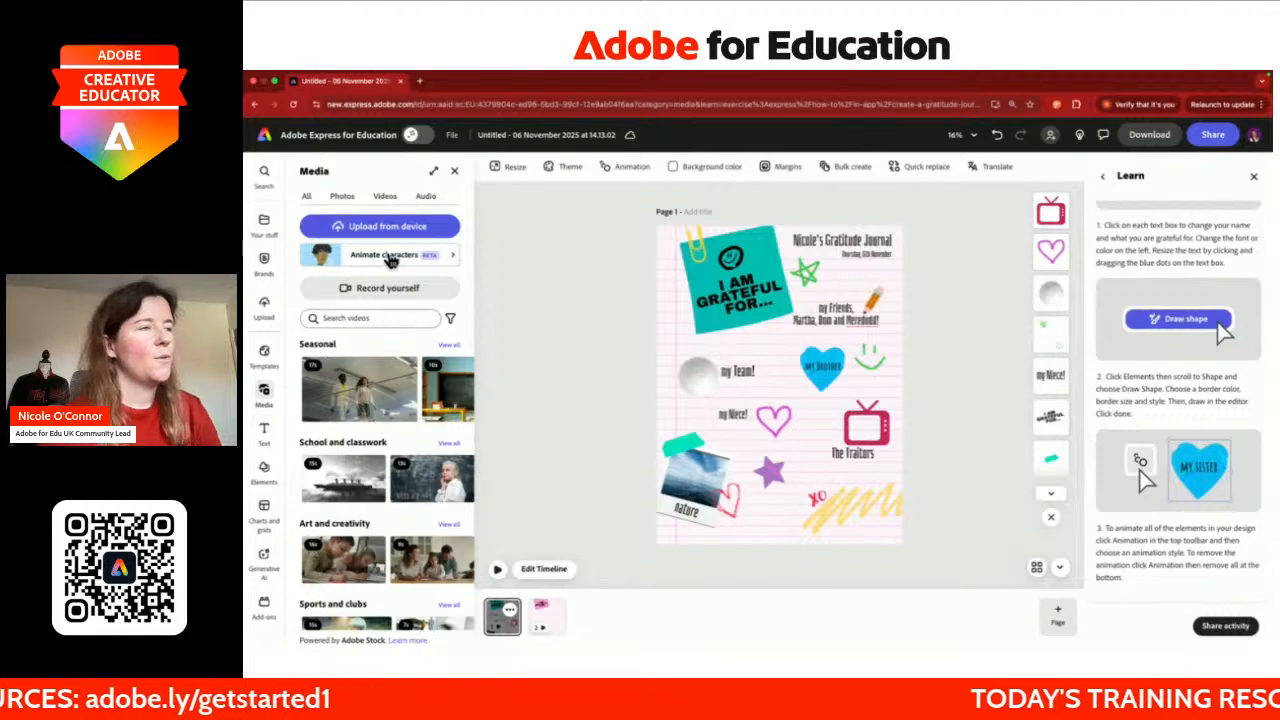
Step: Start an animated character with a transparent background and a square canvas
{"action": "left_click", "coordinate": [398, 258]}
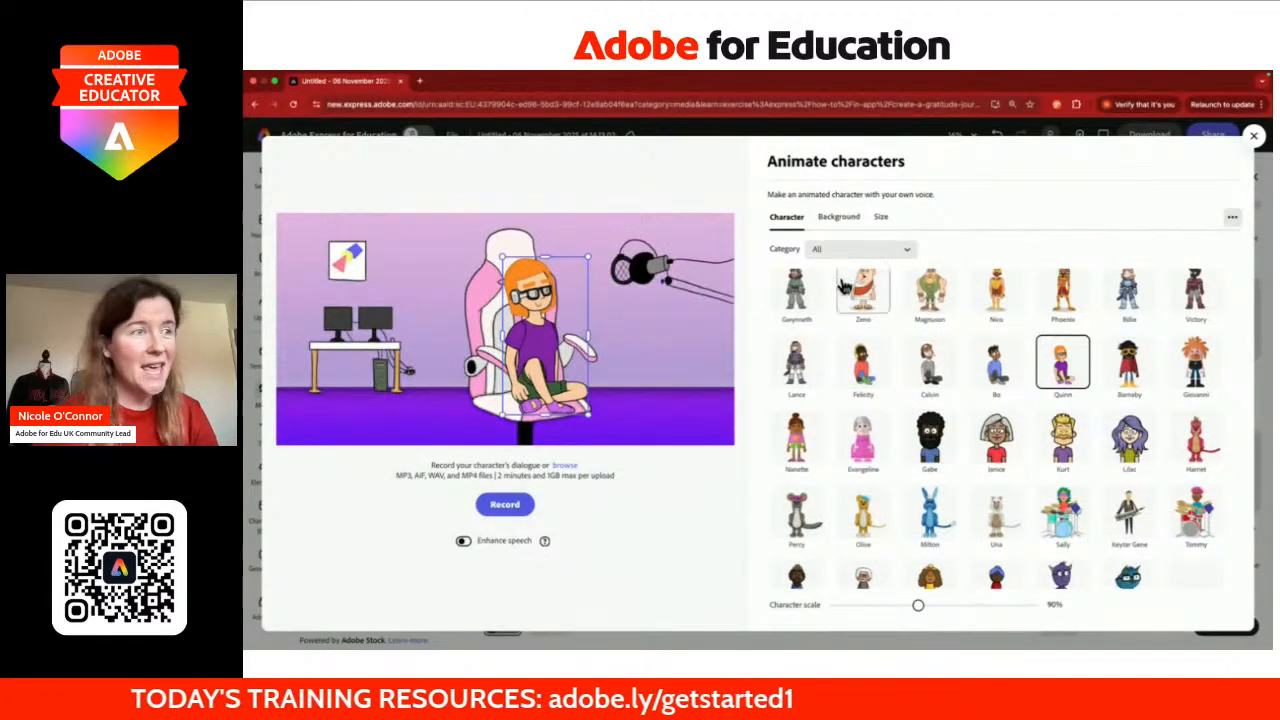
{"action": "left_click", "coordinate": [843, 218]}
{"action": "left_click", "coordinate": [858, 344]}
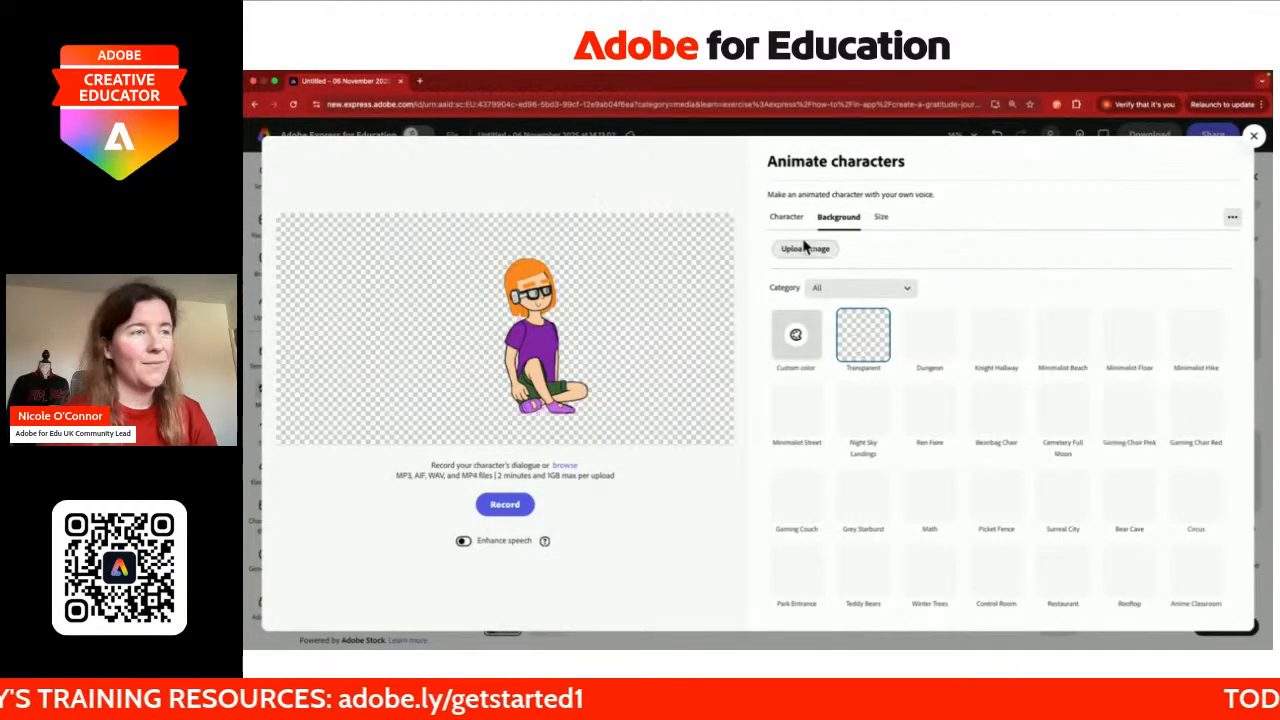
{"action": "left_click", "coordinate": [787, 218]}
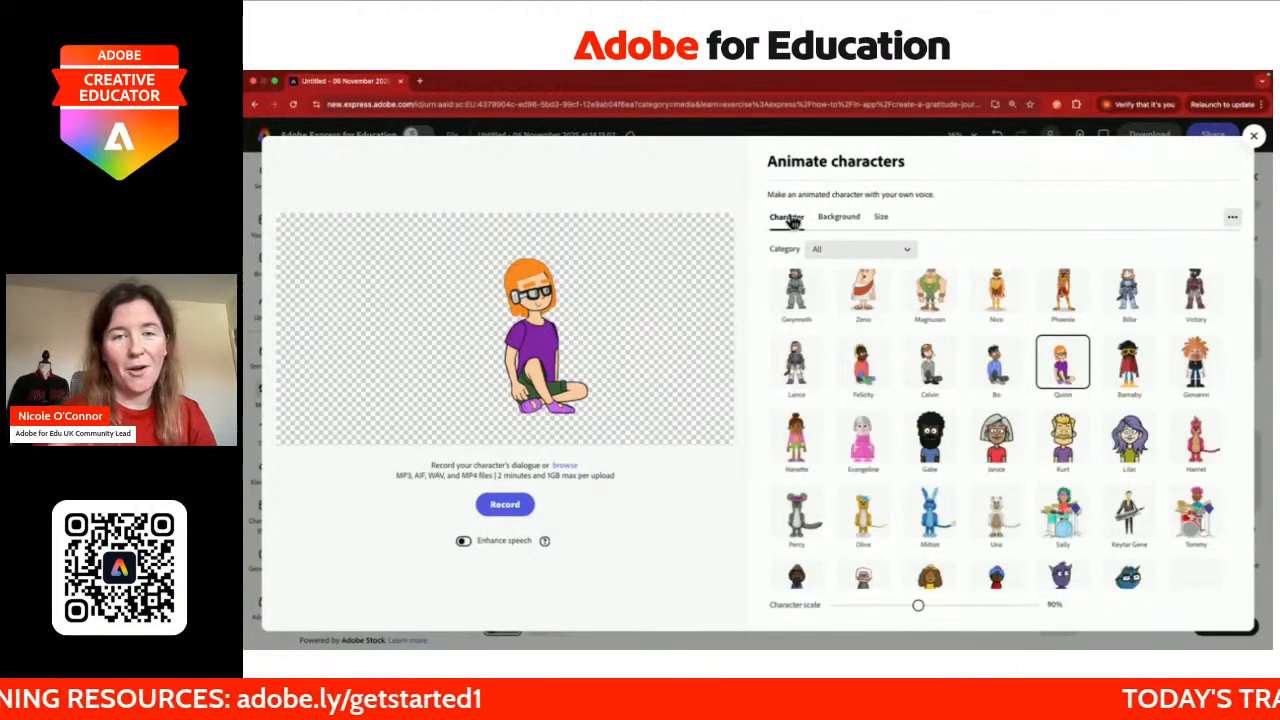
{"action": "left_click", "coordinate": [880, 217]}
{"action": "left_click", "coordinate": [797, 296]}
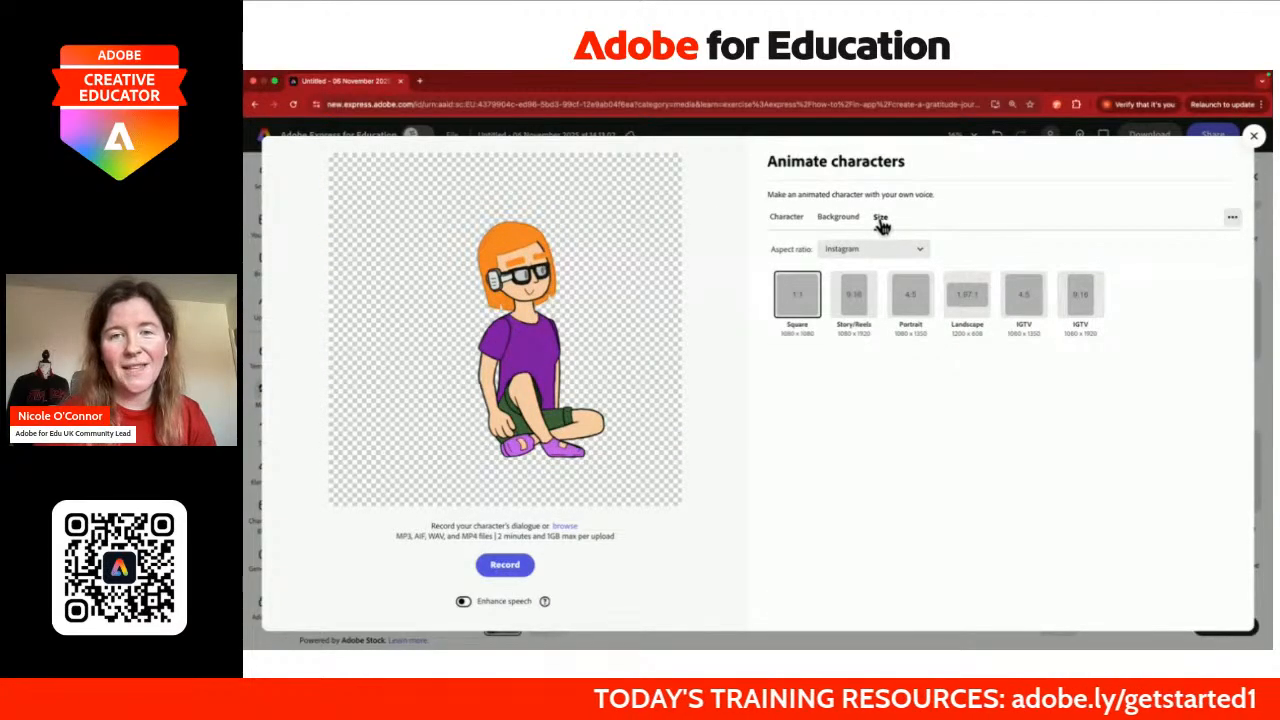
{"action": "left_click", "coordinate": [836, 220]}
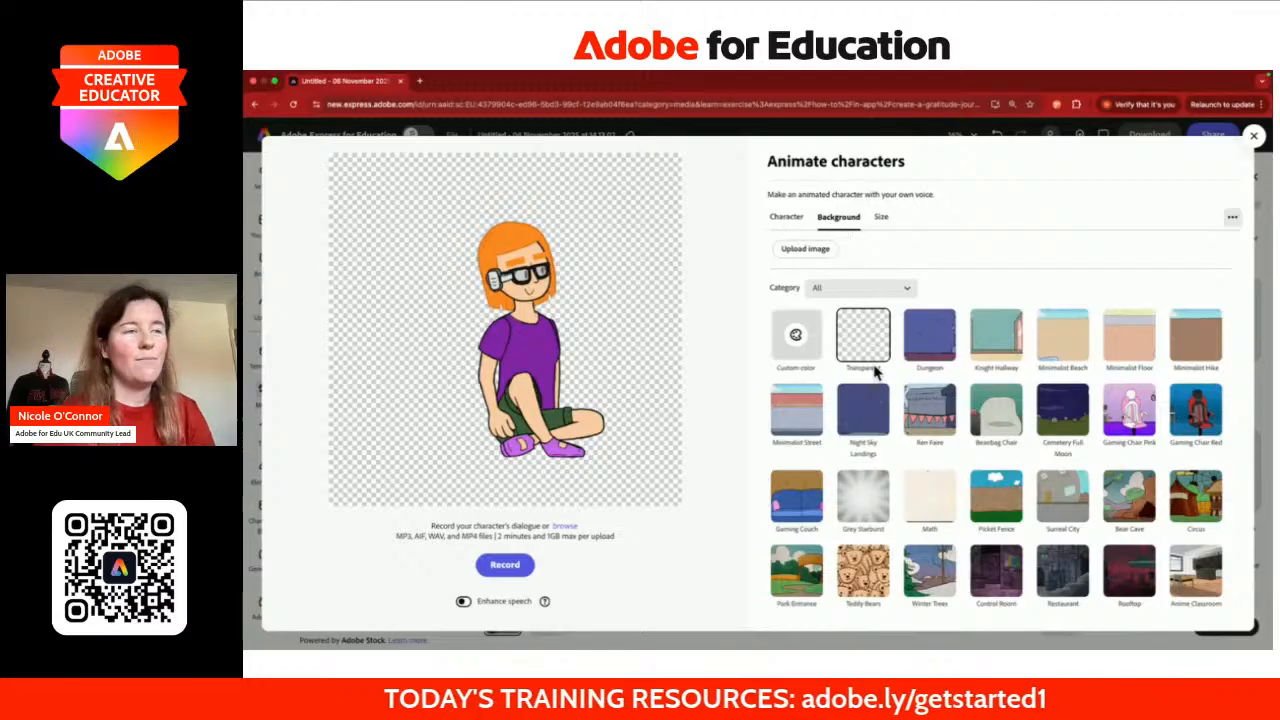
{"action": "left_click", "coordinate": [786, 218]}
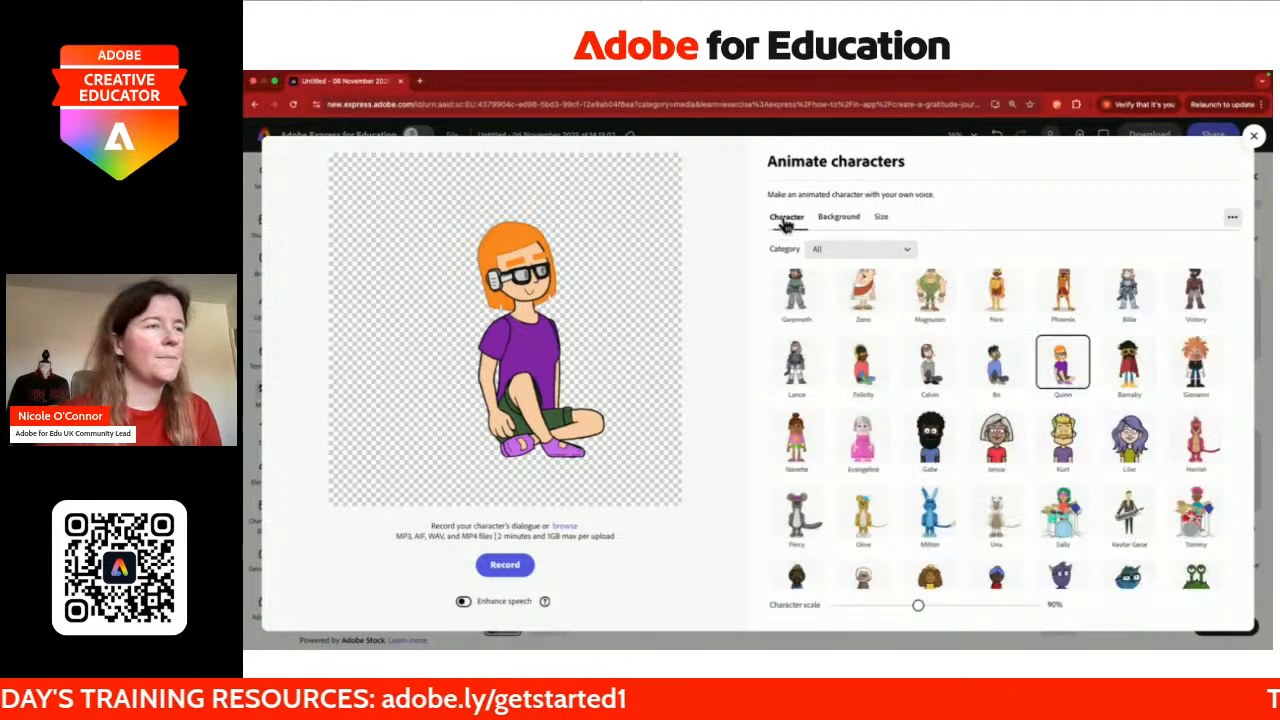
Step: Pick the pink Amora heart from the character list
{"action": "scroll", "coordinate": [940, 408], "scroll_direction": "down", "scroll_amount": 2}
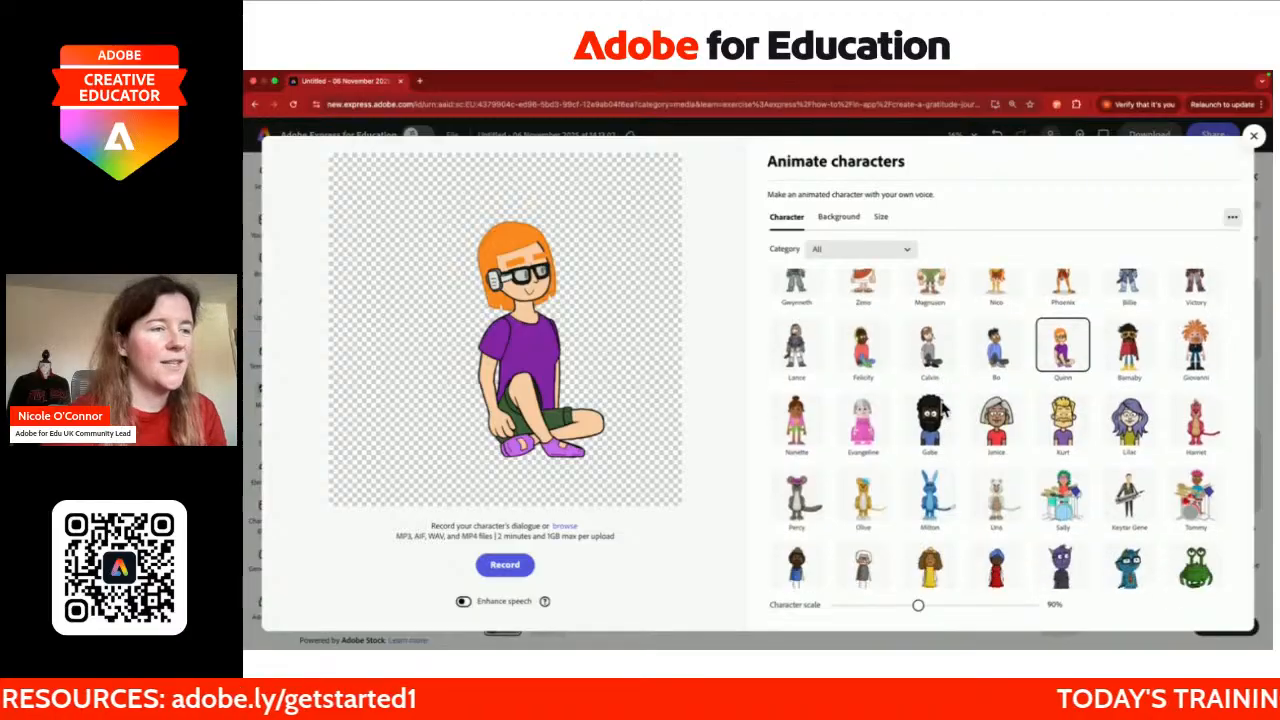
{"action": "scroll", "coordinate": [940, 408], "scroll_direction": "down", "scroll_amount": 4}
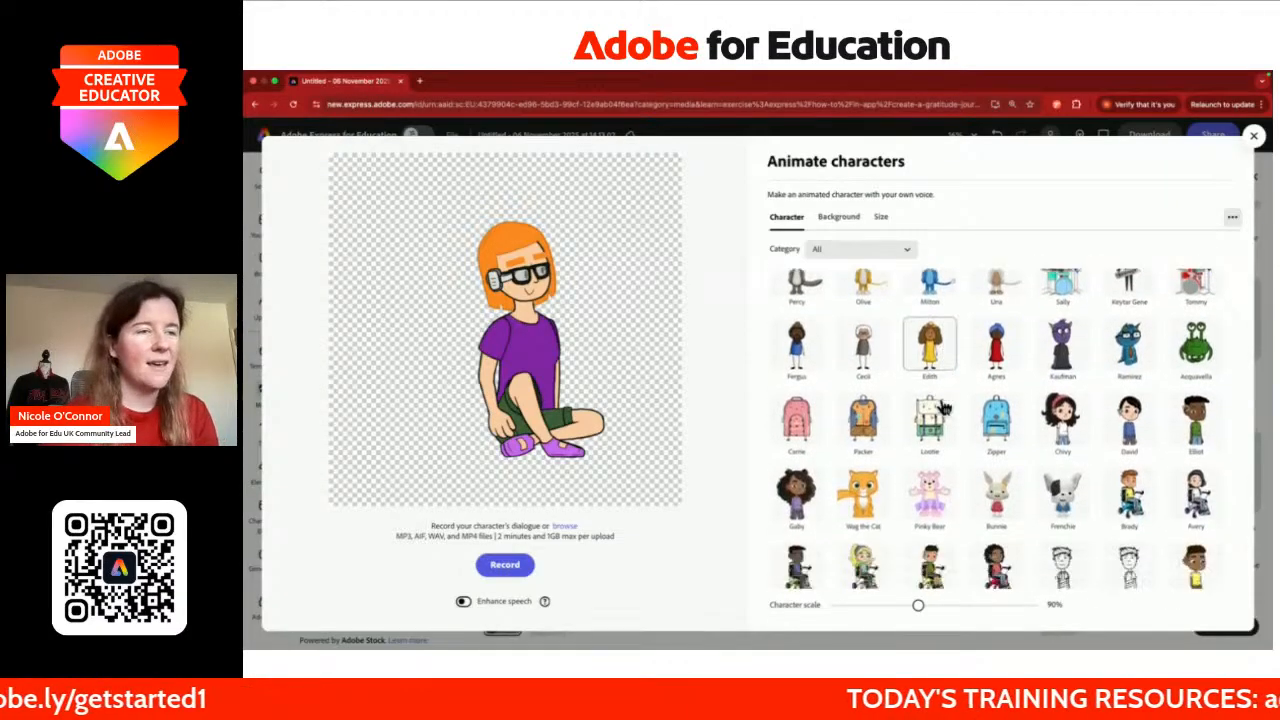
{"action": "scroll", "coordinate": [940, 408], "scroll_direction": "down", "scroll_amount": 8}
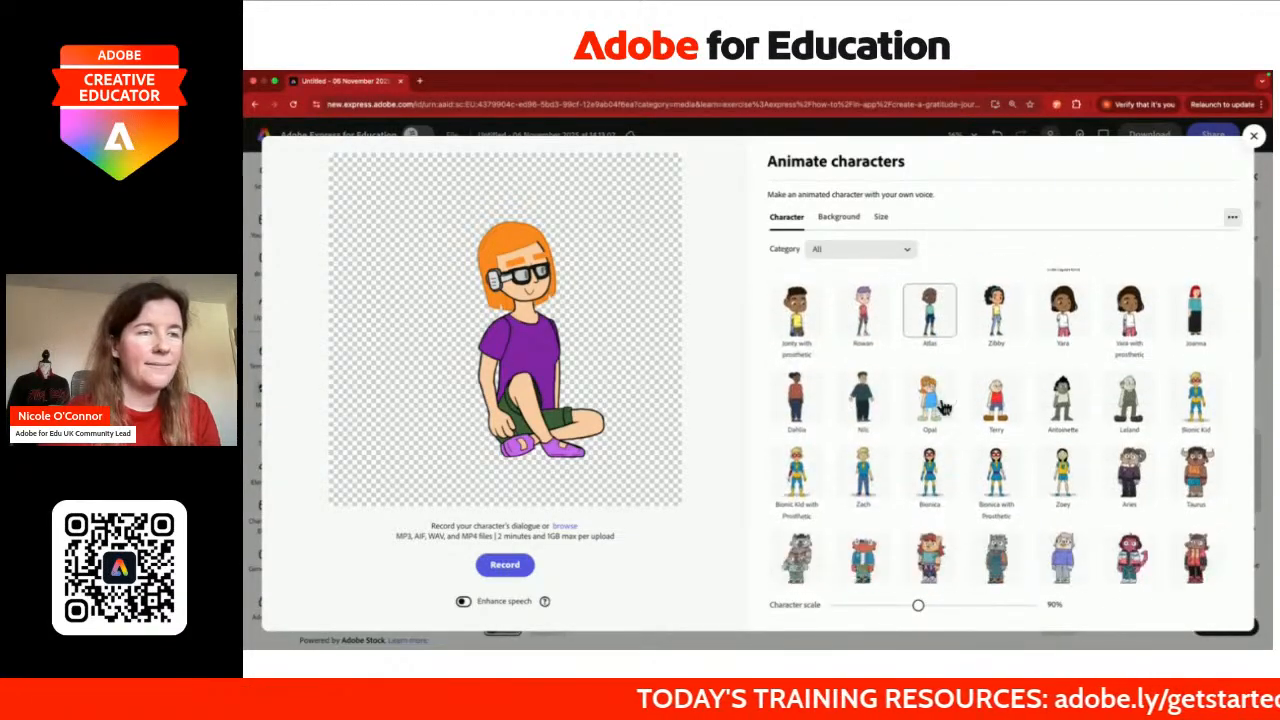
{"action": "scroll", "coordinate": [940, 408], "scroll_direction": "down", "scroll_amount": 6}
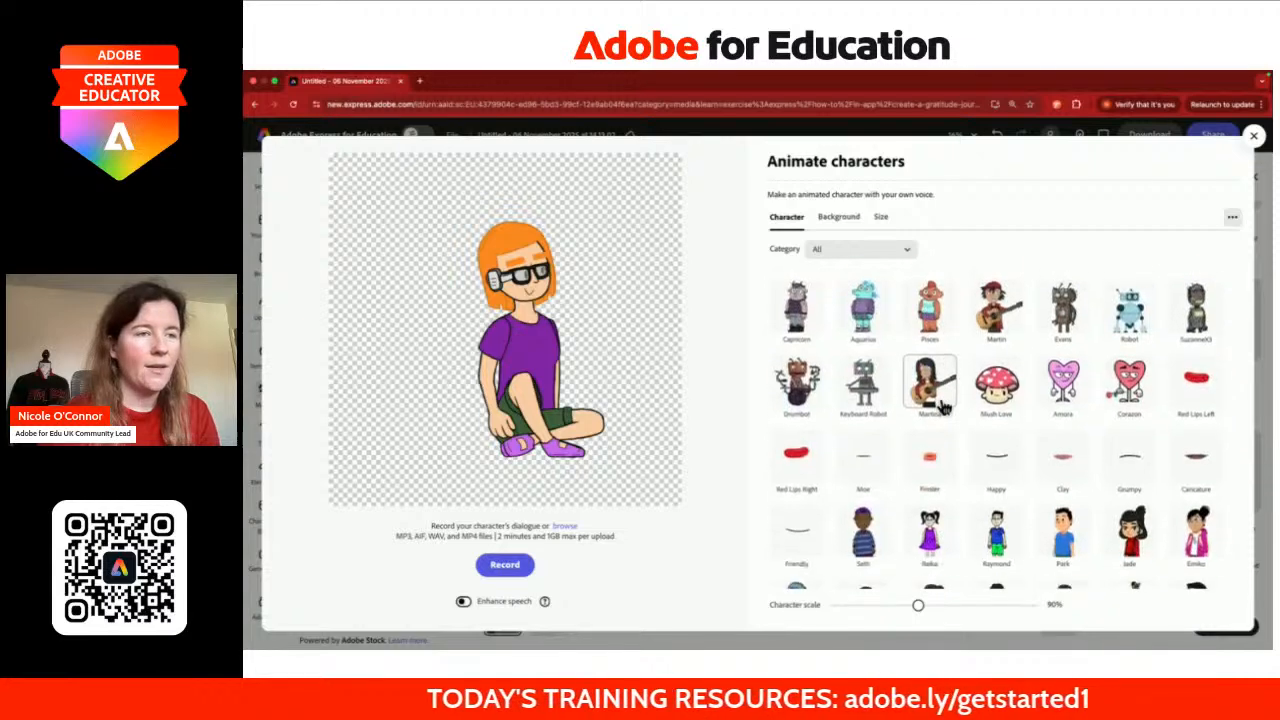
{"action": "left_click", "coordinate": [1058, 384]}
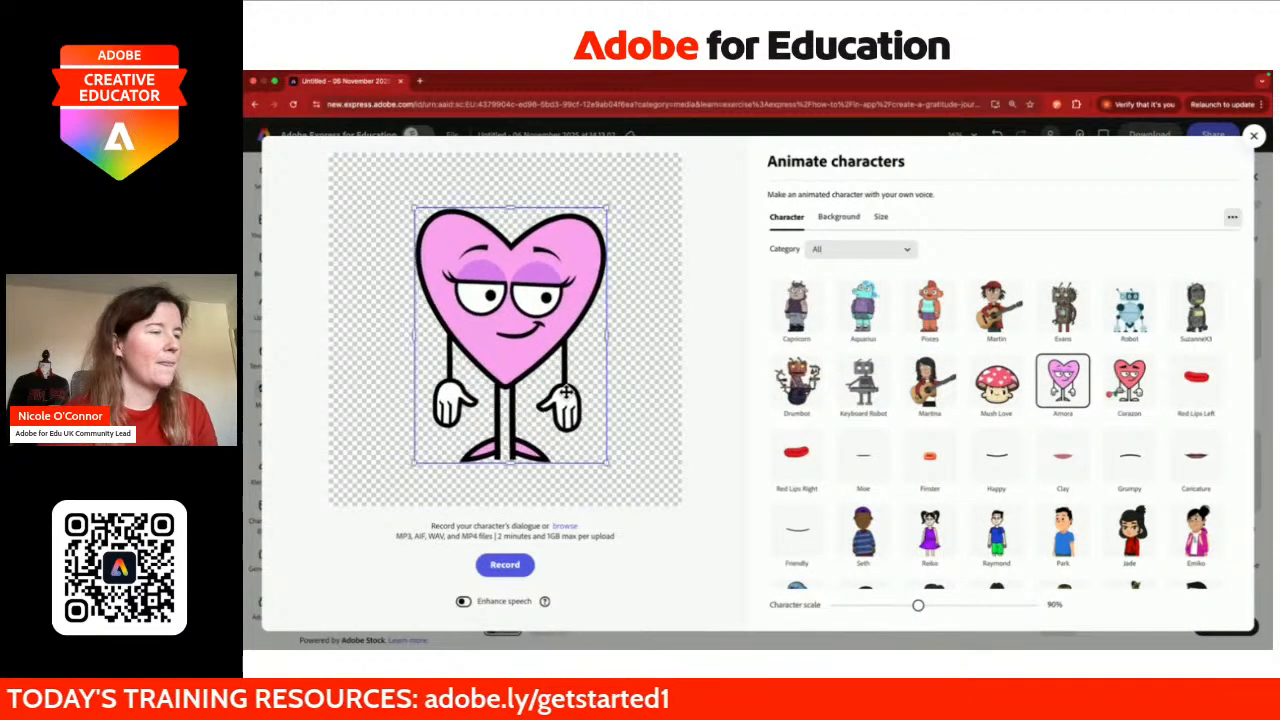
Step: Record a spoken reflection for the Amora heart, start generating its preview, and open a new Chrome tab
{"action": "left_click", "coordinate": [515, 575]}
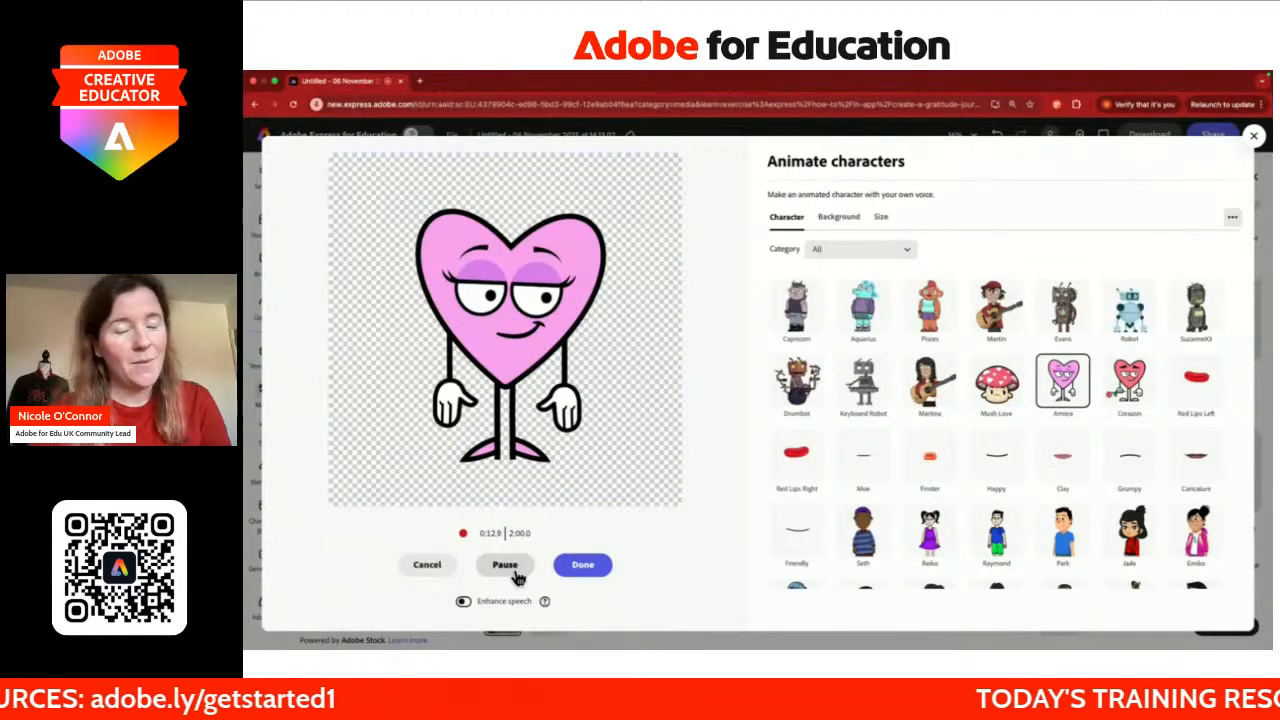
{"action": "left_click", "coordinate": [556, 566]}
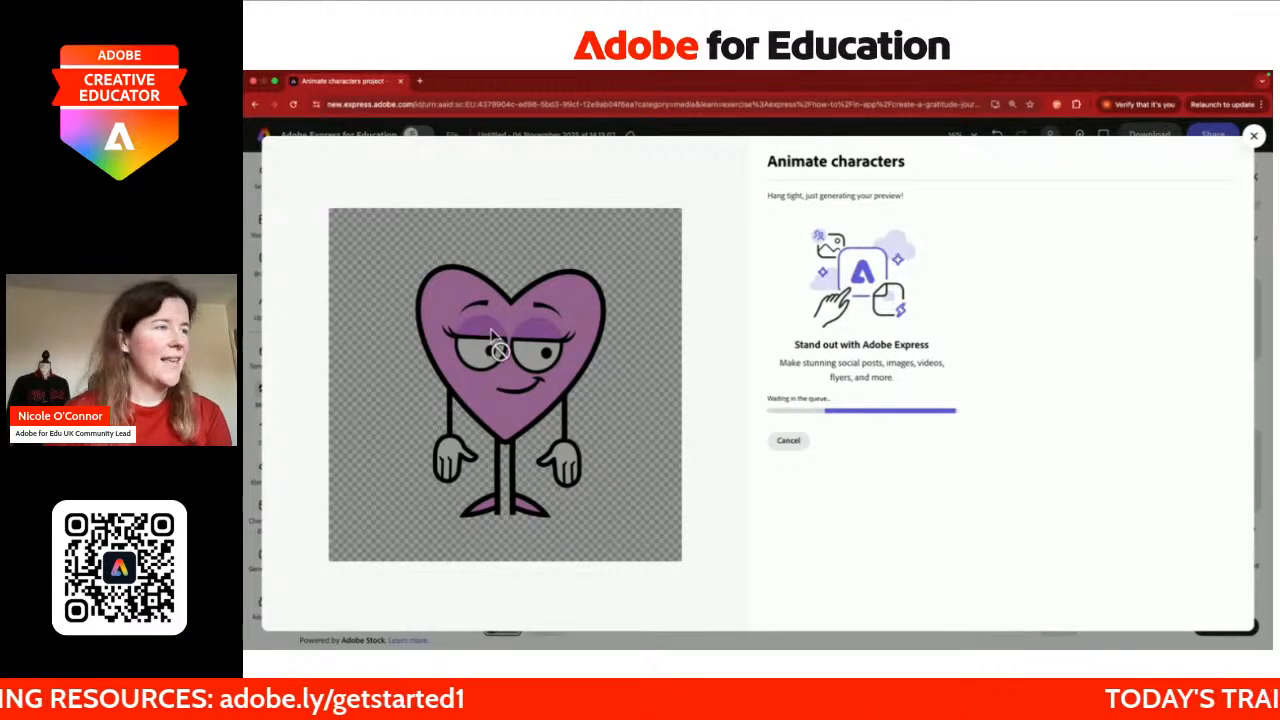
{"action": "left_click", "coordinate": [421, 84]}
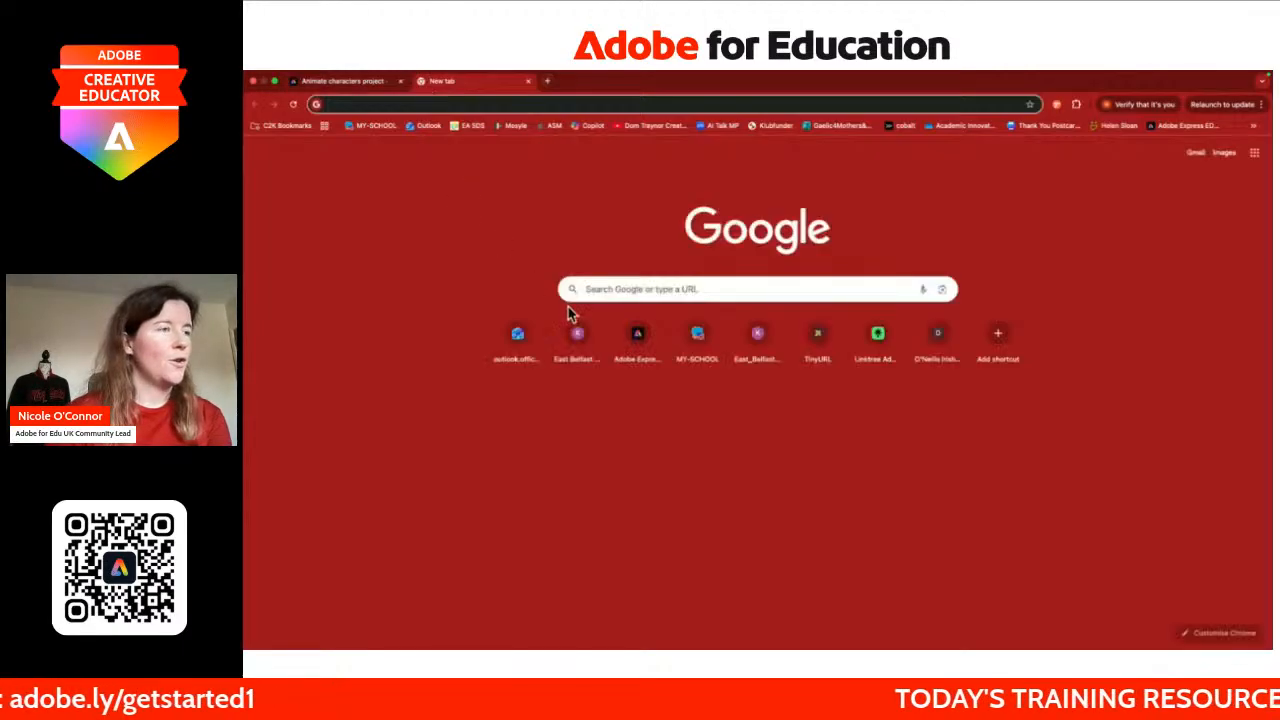
Step: Load the Adobe Express for Education home page from the new tab's shortcut tile
{"action": "left_click", "coordinate": [630, 336]}
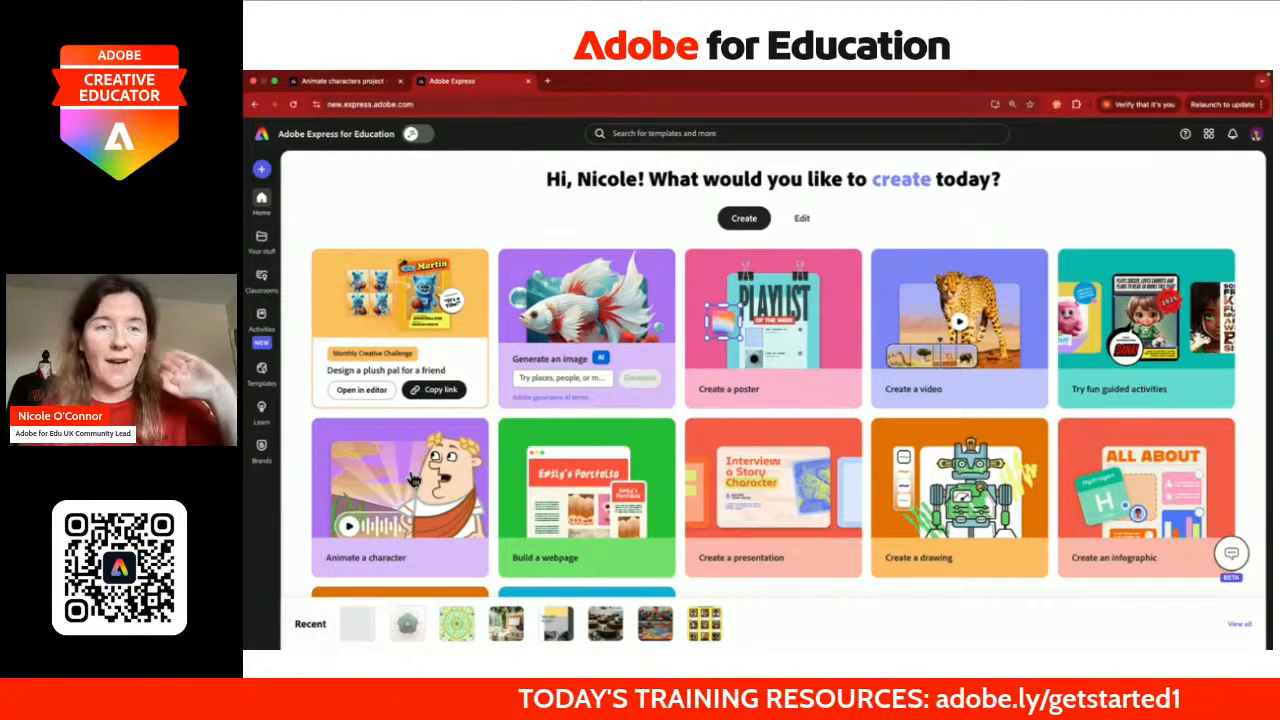
Step: Switch back to the Animate characters project tab holding the heart recording
{"action": "left_click", "coordinate": [352, 82]}
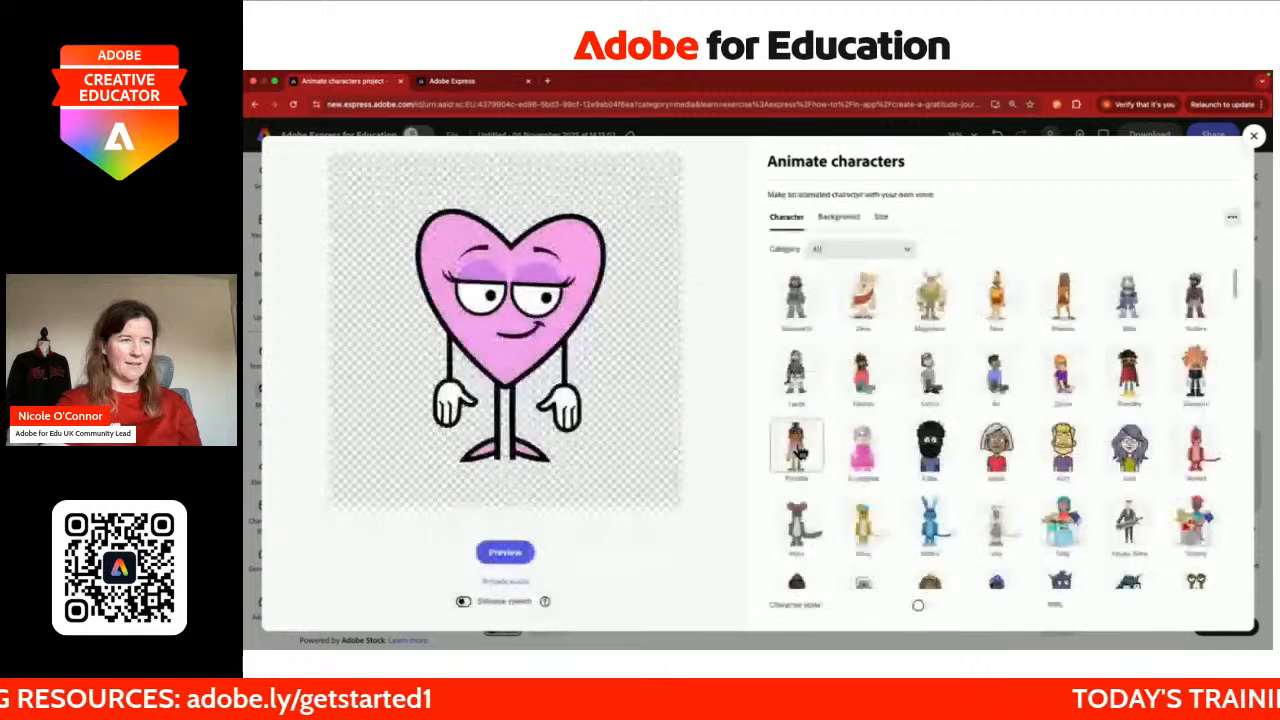
Step: Generate the Amora heart's talking preview, then close the Animate characters dialog
{"action": "left_click", "coordinate": [507, 553]}
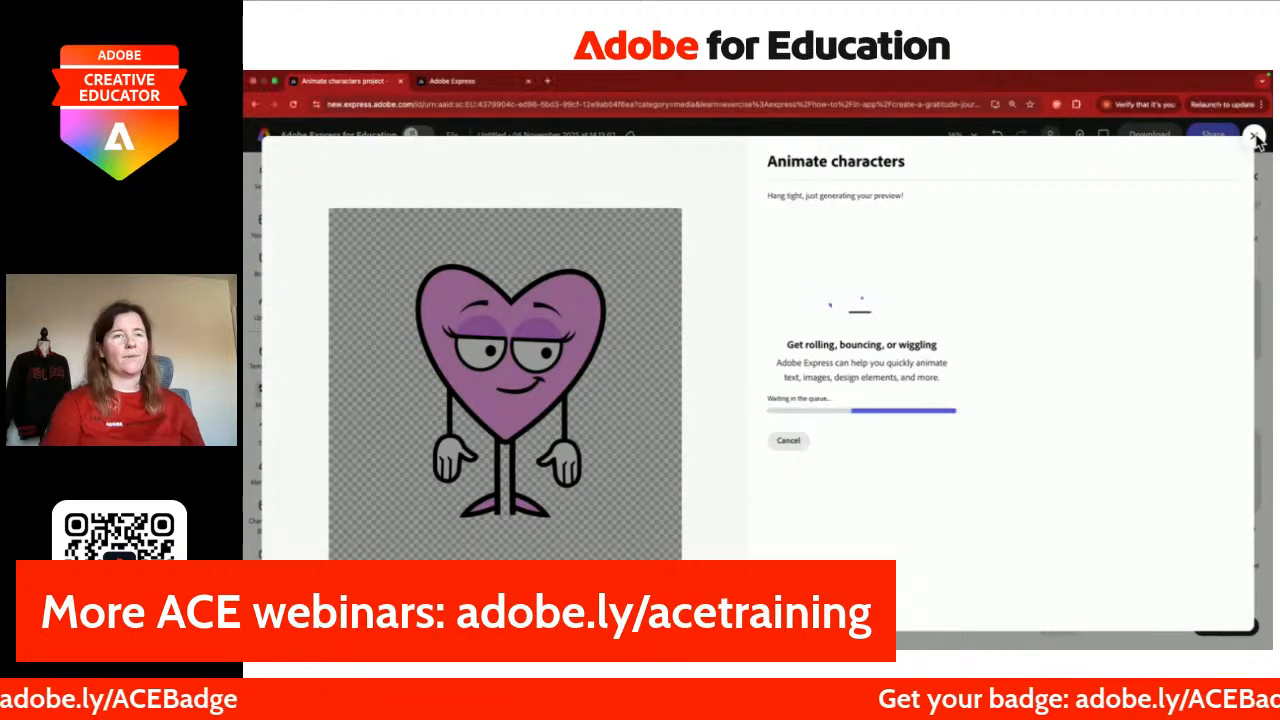
{"action": "left_click", "coordinate": [1254, 137]}
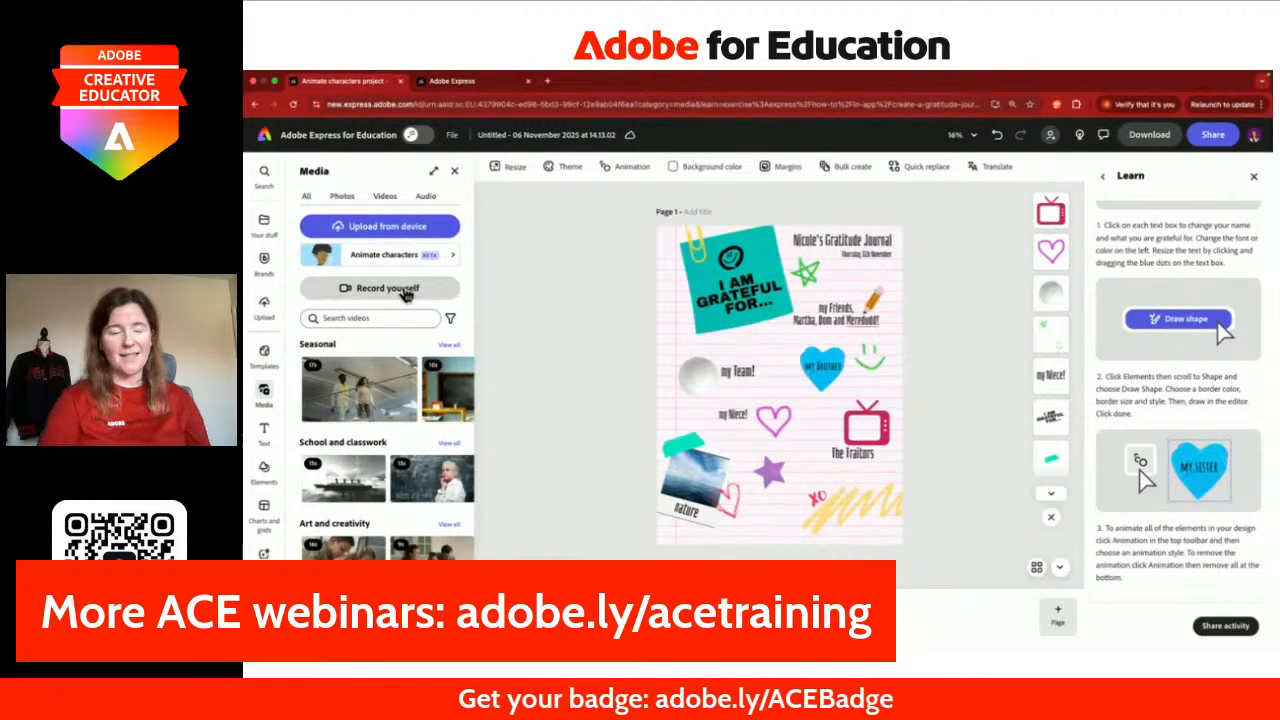
Step: Try the Record yourself camera, close it, and switch to the Activity Two 'Add your Voice' window
{"action": "left_click", "coordinate": [372, 289]}
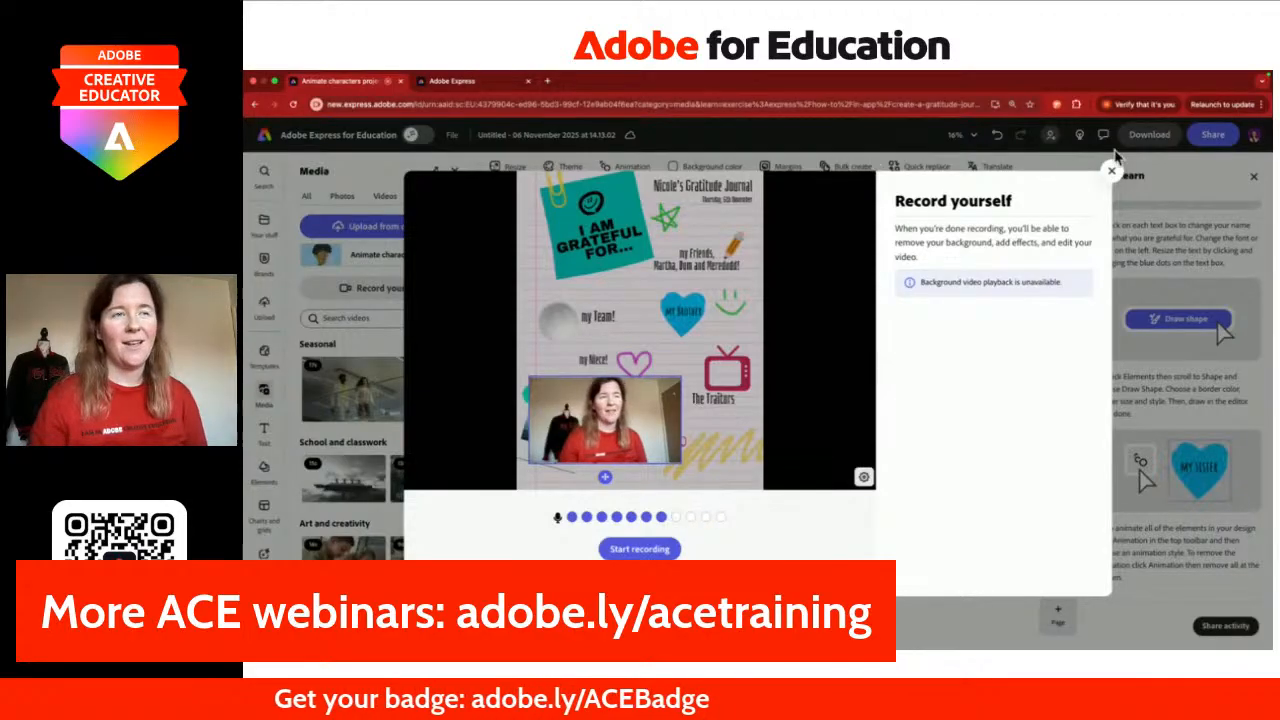
{"action": "left_click", "coordinate": [1112, 172]}
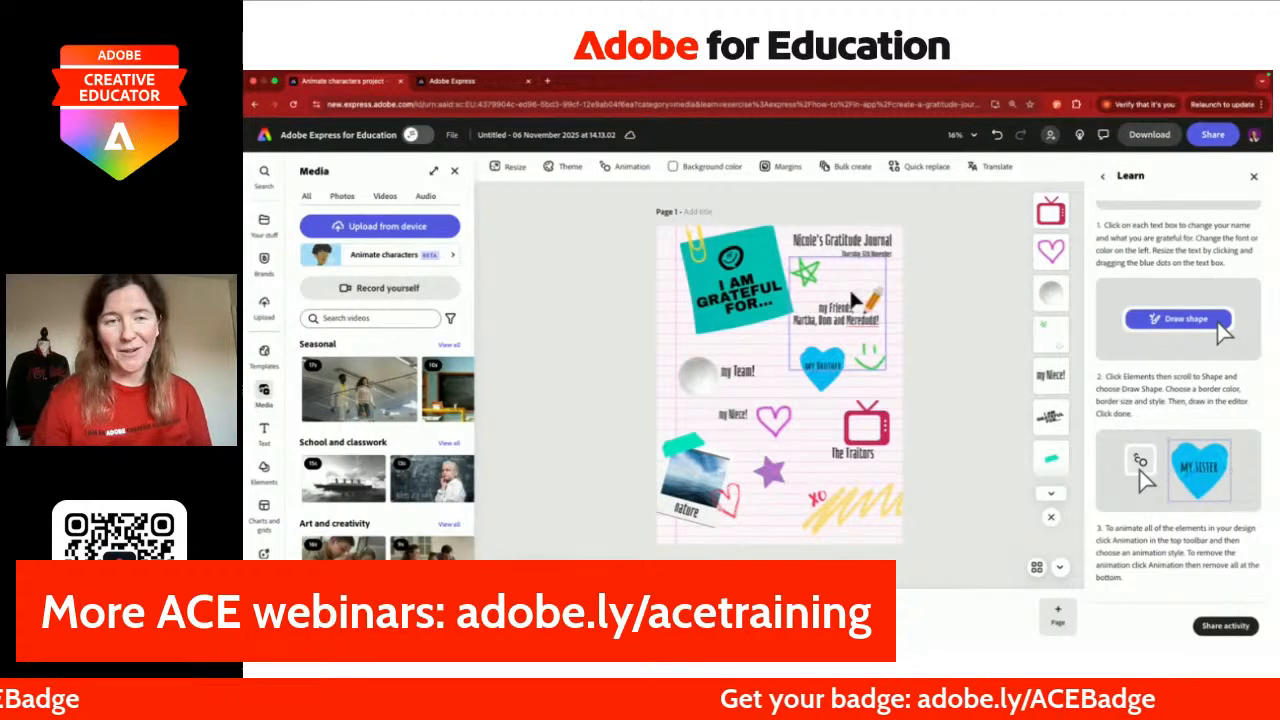
{"action": "key", "text": "ctrl+Right"}
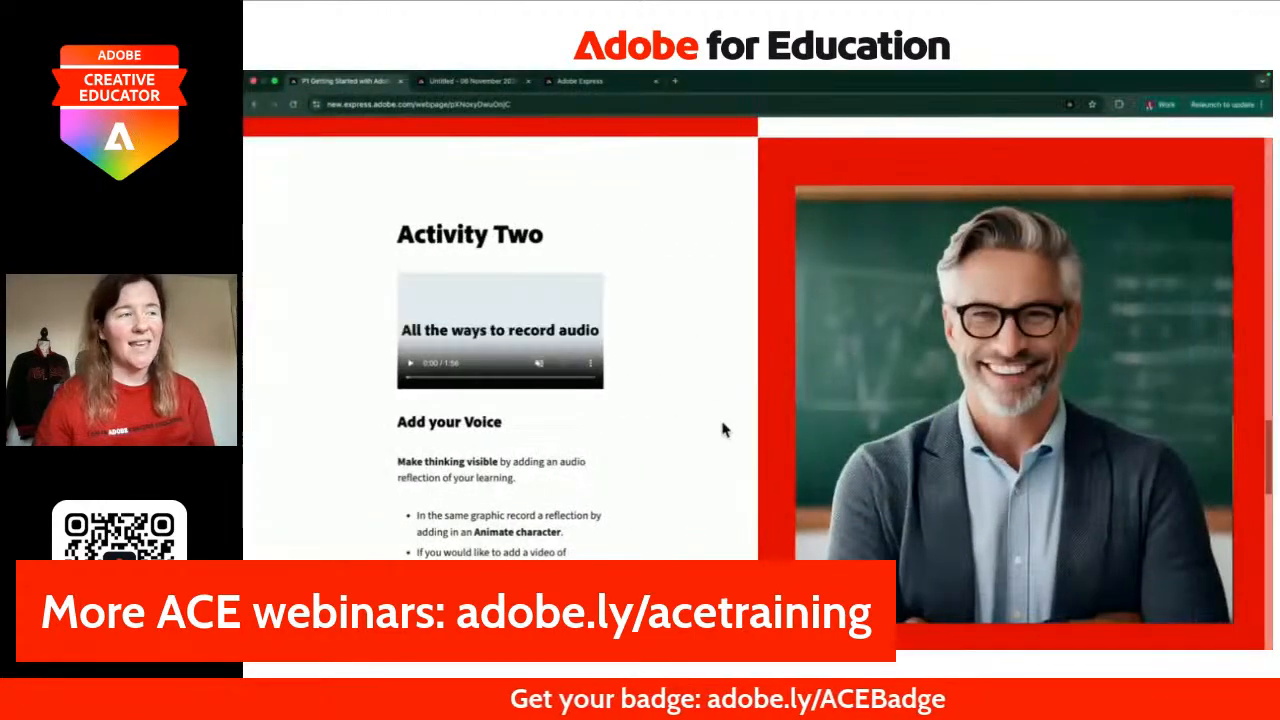
Step: Scroll the activity webpage down to the closing 'You're Done!' section with Express Links
{"action": "scroll", "coordinate": [686, 436], "scroll_direction": "down", "scroll_amount": 5}
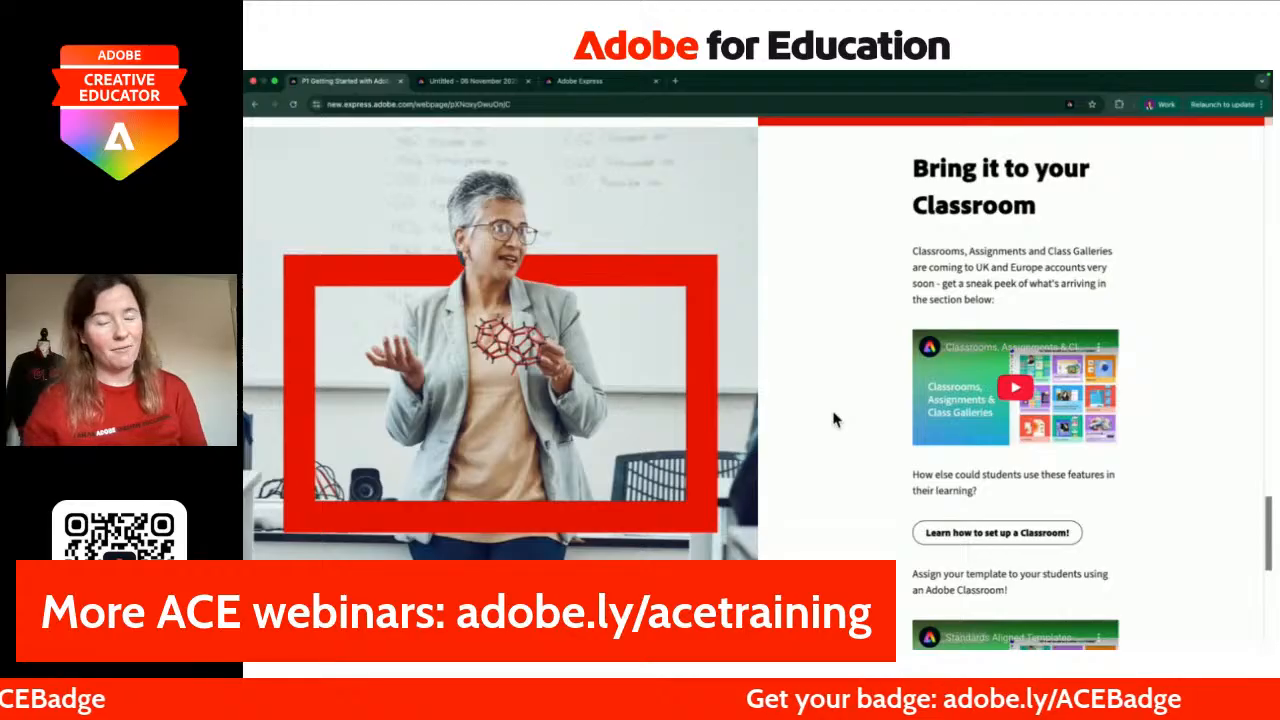
{"action": "scroll", "coordinate": [835, 420], "scroll_direction": "down", "scroll_amount": 5}
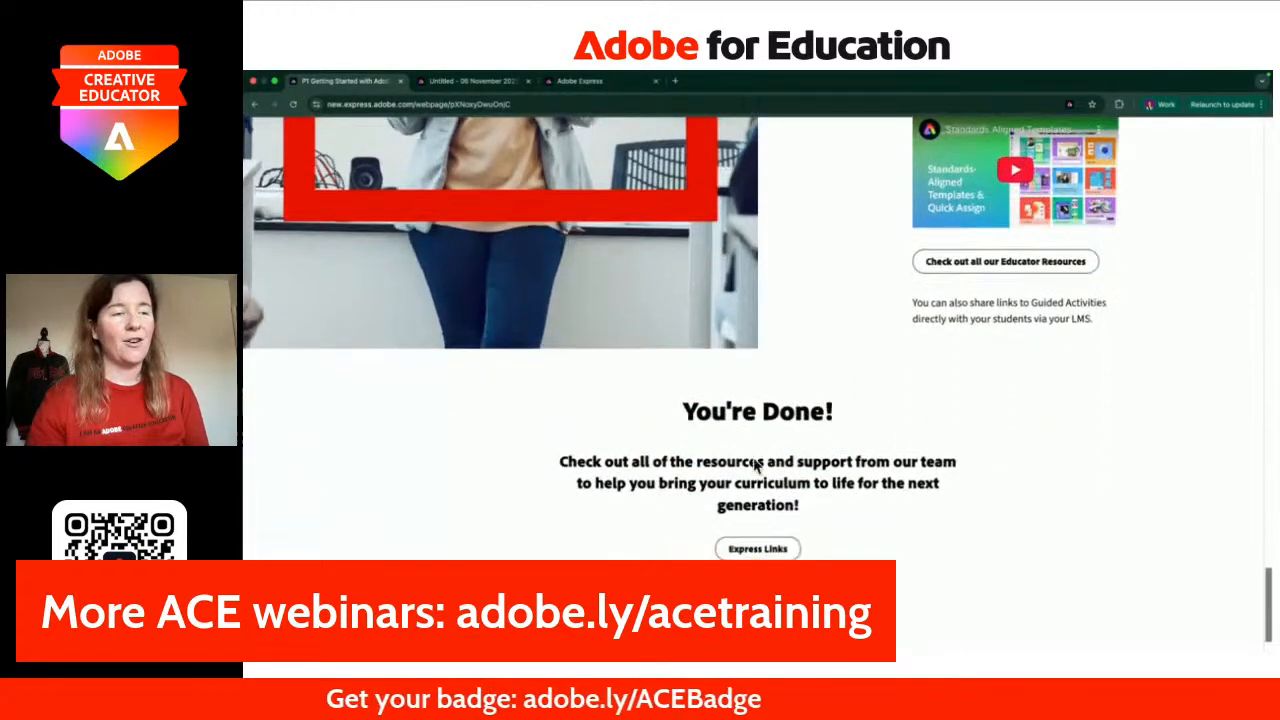